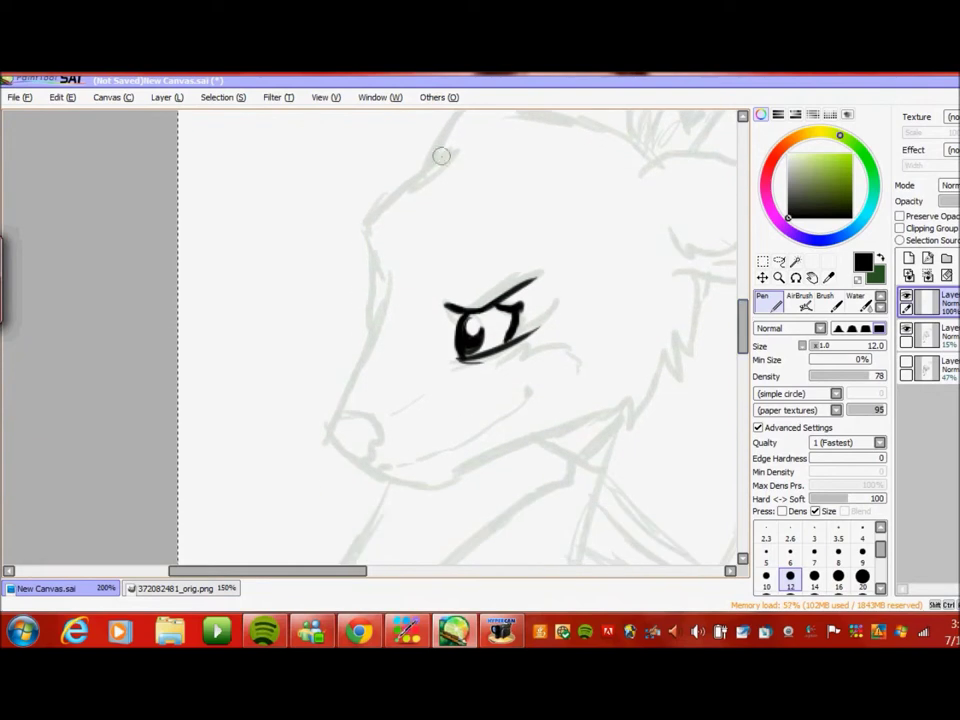
# - Ink the animal's forehead, snout bridge and nose outline over the faint sketch with the size 12 black Pen
pyautogui.moveTo(372, 250); pyautogui.dragTo(380, 278)
pyautogui.hotkey('ctrl', 'z')
pyautogui.moveTo(367, 230)
pyautogui.mouseDown()
pyautogui.moveTo(373, 327)
pyautogui.moveTo(355, 378)
pyautogui.moveTo(360, 312)
pyautogui.moveTo(329, 427)
pyautogui.moveTo(378, 441)
pyautogui.moveTo(364, 463)
pyautogui.mouseUp()
pyautogui.hotkey('ctrl', 'z')
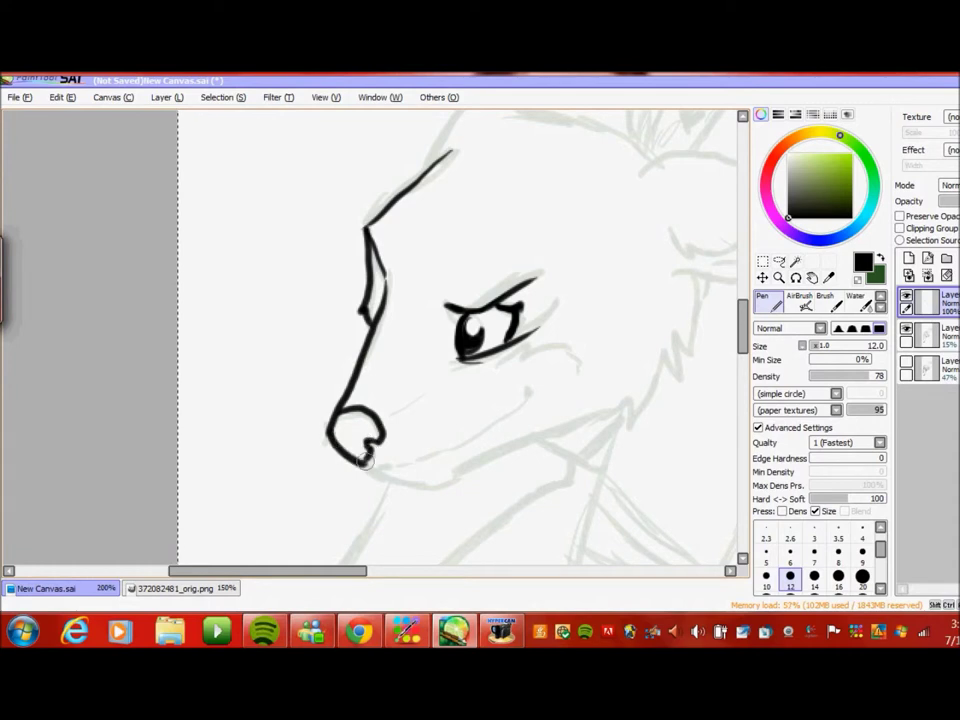
# - Ink the crease above the muzzle, the whisker spots and two curved whiskers in front of the nose
pyautogui.moveTo(389, 412); pyautogui.dragTo(440, 375)
pyautogui.click(418, 423)
pyautogui.moveTo(256, 414)
pyautogui.mouseDown()
pyautogui.moveTo(312, 420)
pyautogui.moveTo(245, 465)
pyautogui.mouseUp()
# - Ink the mouth line along the muzzle and the jagged fur tuft beneath the eye
pyautogui.scroll(-3, 349, 365)
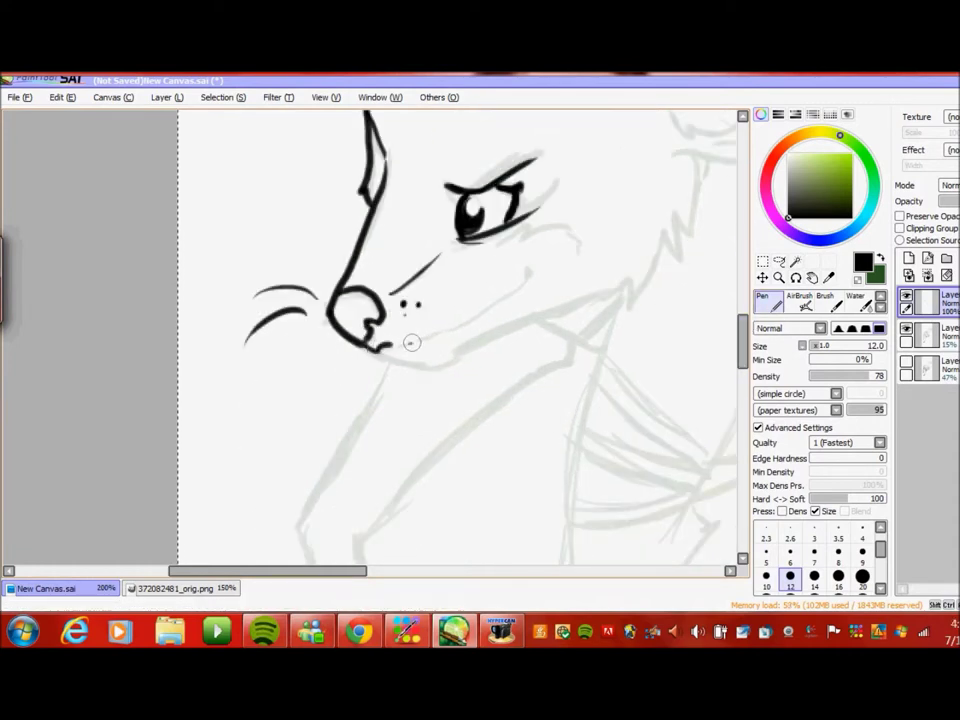
pyautogui.moveTo(405, 345); pyautogui.dragTo(505, 292)
pyautogui.moveTo(535, 233); pyautogui.dragTo(572, 252)
# - Ink the lower jaw line and continue it into the spiky cheek fur at the back of the face
pyautogui.scroll(-2, 611, 321)
pyautogui.moveTo(378, 262)
pyautogui.mouseDown()
pyautogui.moveTo(588, 222)
pyautogui.moveTo(665, 160)
pyautogui.mouseUp()
pyautogui.scroll(2, 700, 300)
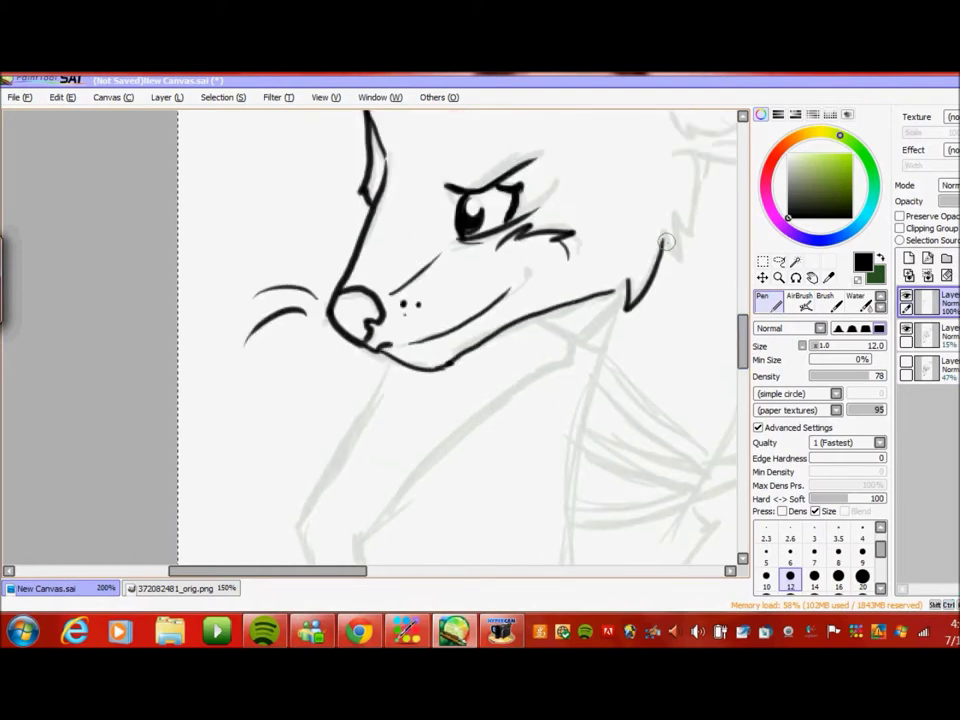
pyautogui.scroll(2, 667, 241)
pyautogui.moveTo(645, 235)
pyautogui.mouseDown()
pyautogui.moveTo(640, 300)
pyautogui.moveTo(582, 385)
pyautogui.mouseUp()
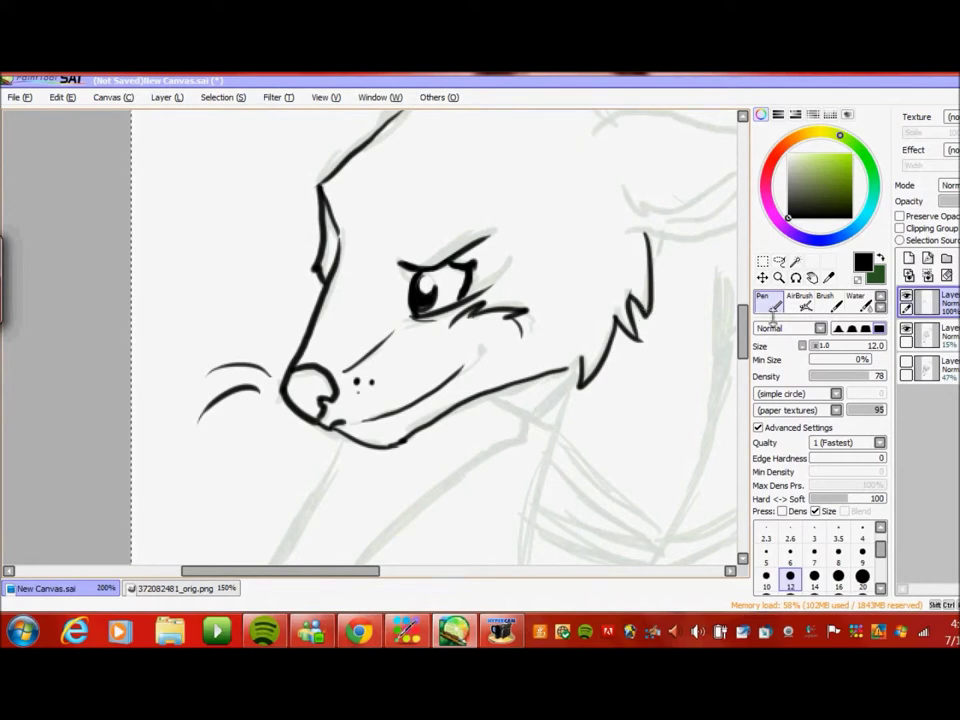
# - Ink the top of the head with its fur tuft and the outline of the far pointed ear
pyautogui.scroll(5, 700, 320)
pyautogui.moveTo(610, 338); pyautogui.dragTo(462, 297)
pyautogui.moveTo(396, 337); pyautogui.dragTo(462, 297)
pyautogui.hotkey('ctrl', 'z')
pyautogui.moveTo(397, 322)
pyautogui.mouseDown()
pyautogui.moveTo(450, 240)
pyautogui.moveTo(568, 197)
pyautogui.moveTo(550, 286)
pyautogui.mouseUp()
pyautogui.hotkey('ctrl', 'z')
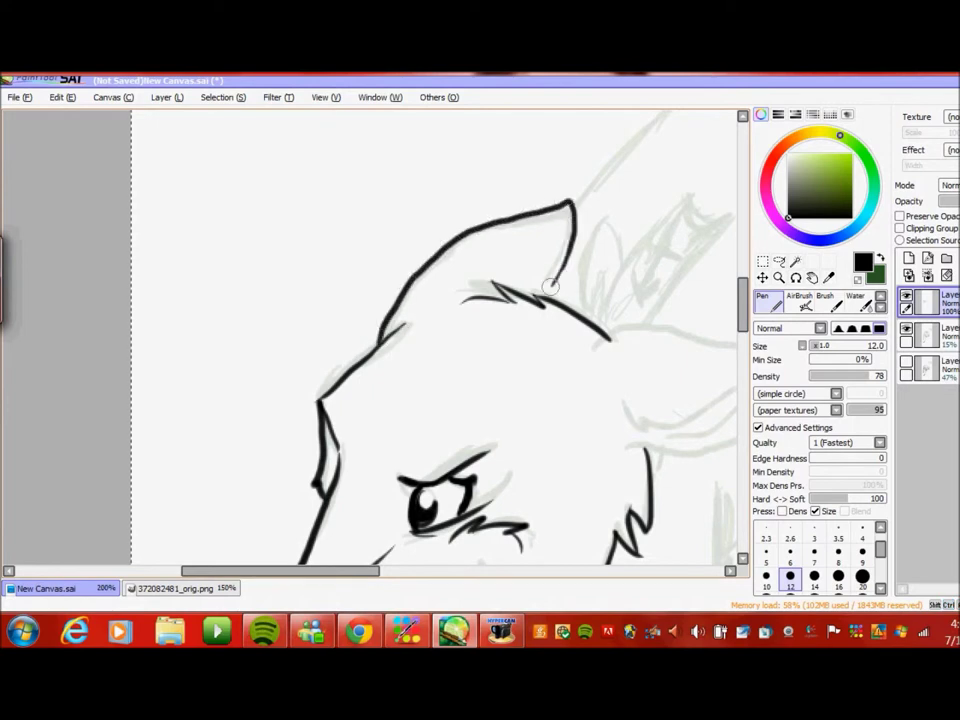
# - Ink the near ear extending behind the head, including its rounded tip and inner fold
pyautogui.scroll(-3, 550, 286)
pyautogui.hscroll(4, 550, 286)
pyautogui.moveTo(405, 212)
pyautogui.mouseDown()
pyautogui.moveTo(467, 186)
pyautogui.moveTo(562, 190)
pyautogui.moveTo(514, 278)
pyautogui.mouseUp()
pyautogui.hotkey('ctrl', 'z')
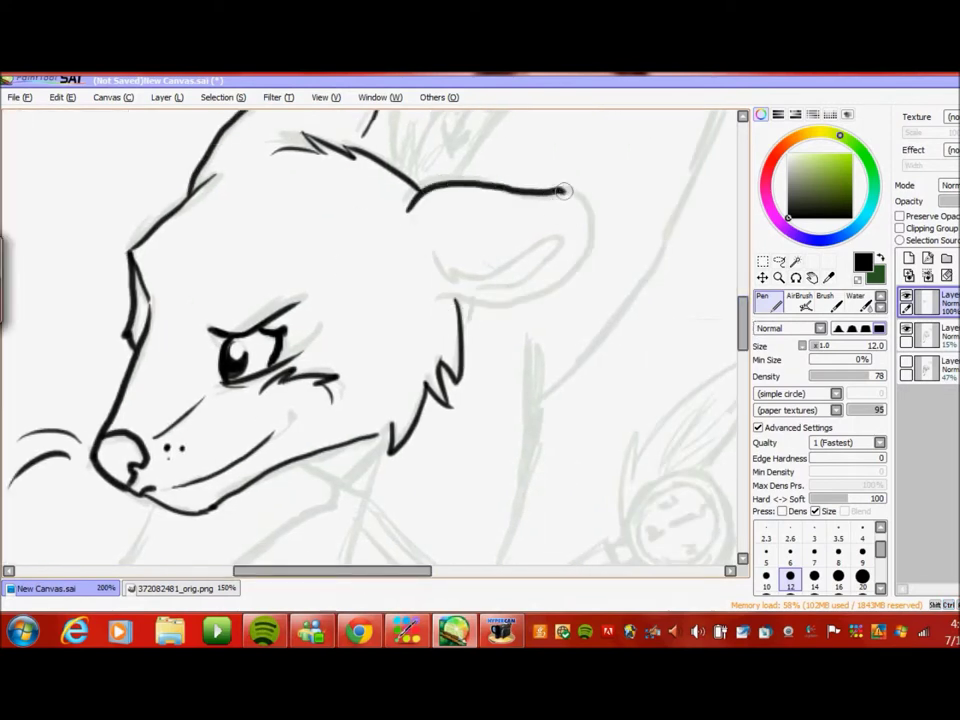
pyautogui.moveTo(562, 190); pyautogui.dragTo(450, 298)
pyautogui.moveTo(436, 255); pyautogui.dragTo(518, 282)
# - Ink the outlines of the feathers standing between the two ears, giving the tall one a split tip
pyautogui.moveTo(742, 335); pyautogui.dragTo(738, 313)
pyautogui.moveTo(390, 372)
pyautogui.mouseDown()
pyautogui.moveTo(413, 282)
pyautogui.moveTo(430, 322)
pyautogui.moveTo(490, 247)
pyautogui.moveTo(510, 285)
pyautogui.moveTo(560, 255)
pyautogui.mouseUp()
pyautogui.hotkey('ctrl', 'z')
pyautogui.moveTo(500, 252); pyautogui.dragTo(460, 385)
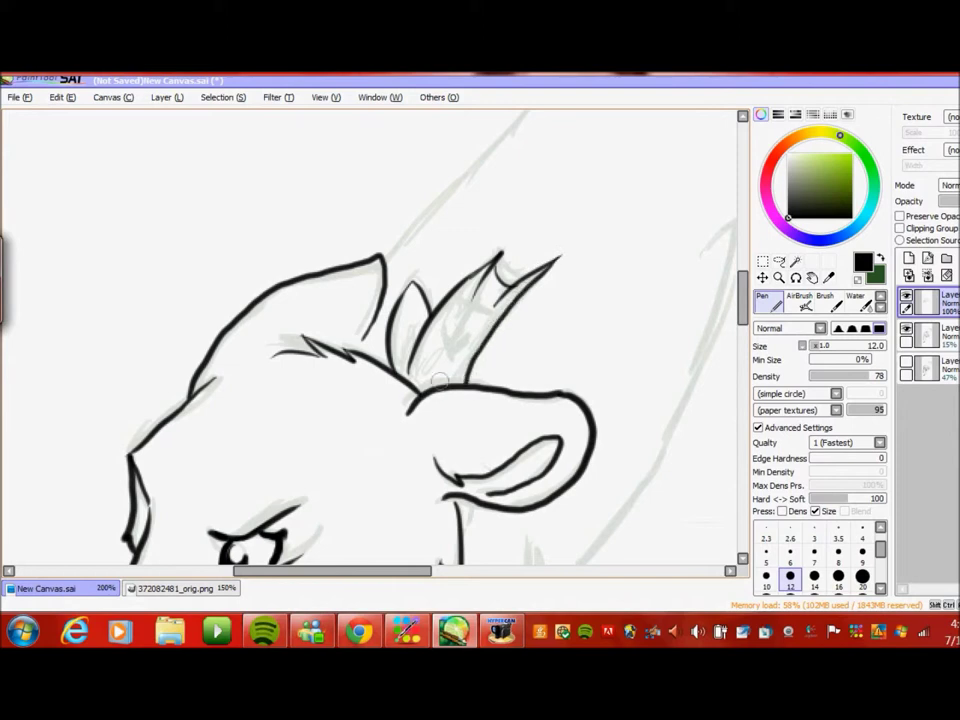
# - Add a small feather at the base of the tall one, detail the feathers at size 9, and restore size 12
pyautogui.moveTo(449, 342); pyautogui.dragTo(422, 386)
pyautogui.press('[')
pyautogui.press('[')
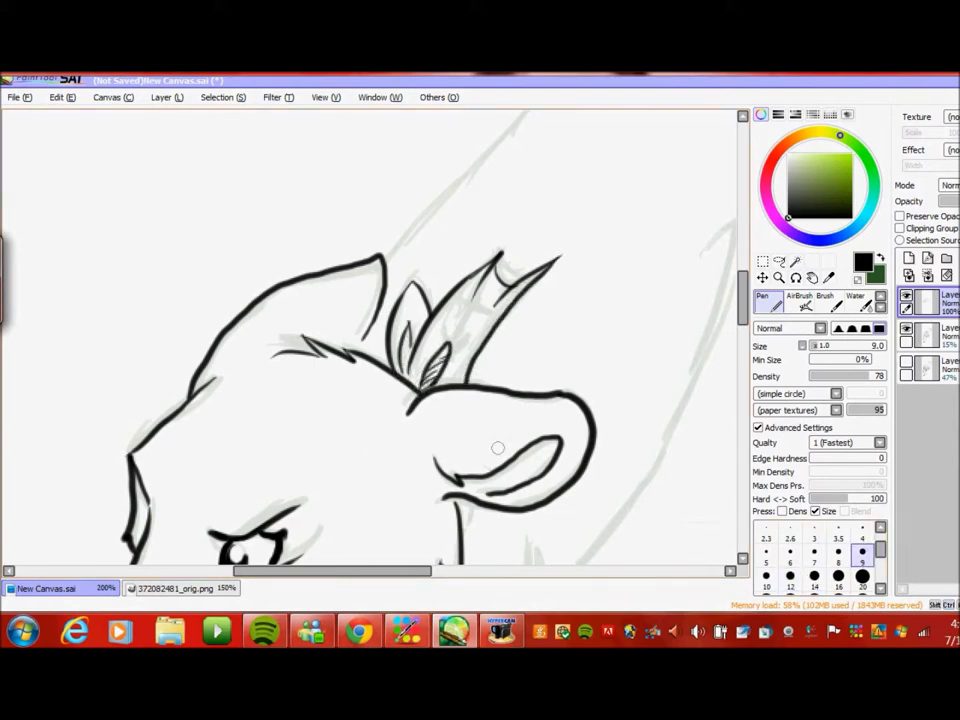
pyautogui.press(']')
pyautogui.press(']')
# - Ink the pointed fur tuft under the jaw, the front chest line and the long line at the back of the neck
pyautogui.moveTo(742, 300); pyautogui.dragTo(742, 372)
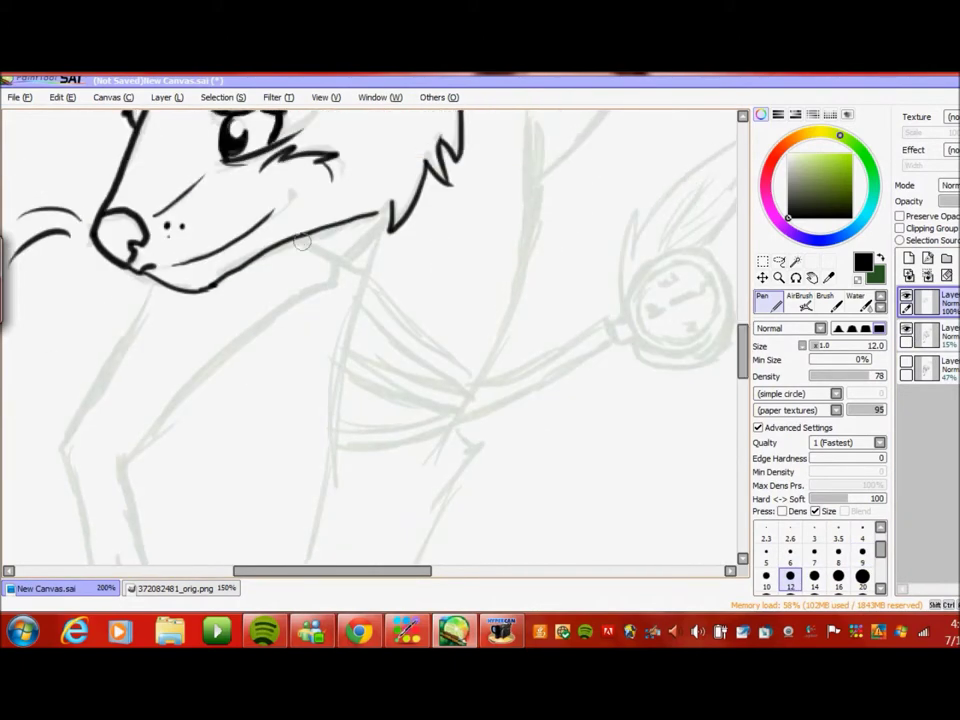
pyautogui.moveTo(346, 254); pyautogui.dragTo(391, 213)
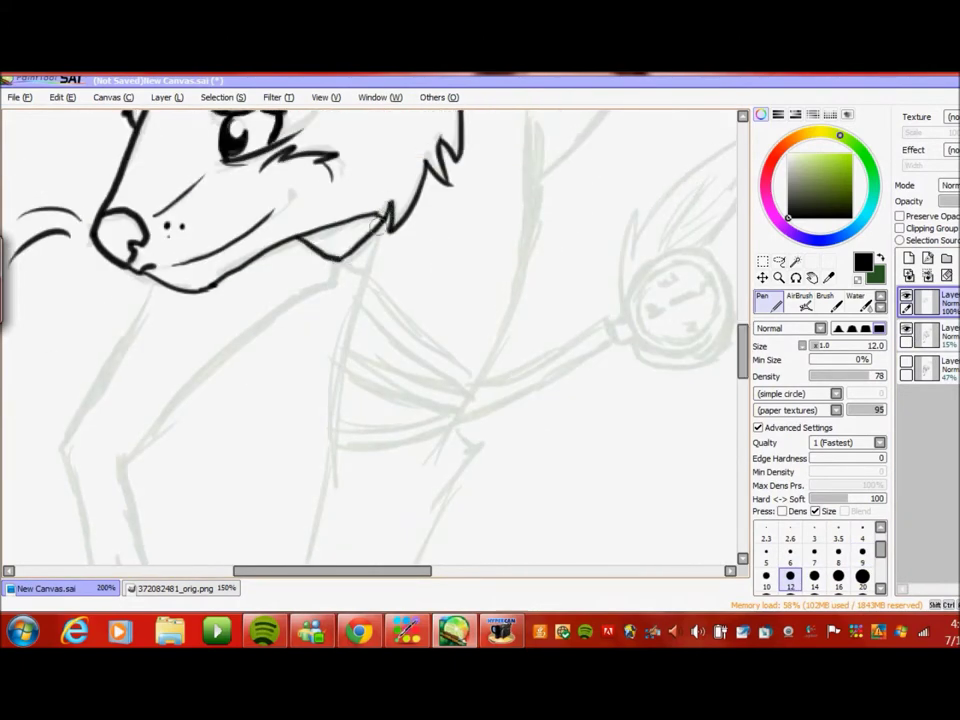
pyautogui.moveTo(383, 218); pyautogui.dragTo(335, 447)
pyautogui.moveTo(742, 365); pyautogui.dragTo(742, 358)
pyautogui.moveTo(531, 125); pyautogui.dragTo(461, 456)
# - Ink the small pointed elbow tuft below the neck line and the upper rear edge of the near foreleg
pyautogui.moveTo(742, 358); pyautogui.dragTo(745, 385)
pyautogui.moveTo(433, 333); pyautogui.dragTo(488, 258)
pyautogui.hotkey('ctrl', 'z')
pyautogui.moveTo(433, 333); pyautogui.dragTo(488, 258)
pyautogui.moveTo(428, 336); pyautogui.dragTo(395, 432)
pyautogui.hotkey('ctrl', 'z')
pyautogui.hotkey('ctrl', 'z')
pyautogui.moveTo(465, 285); pyautogui.dragTo(368, 458)
# - Extend the near foreleg's rear edge down to the ankle and finish it with a zigzag fur tuft
pyautogui.moveTo(745, 385); pyautogui.dragTo(745, 410)
pyautogui.moveTo(400, 198); pyautogui.dragTo(276, 493)
pyautogui.hotkey('ctrl', 'z')
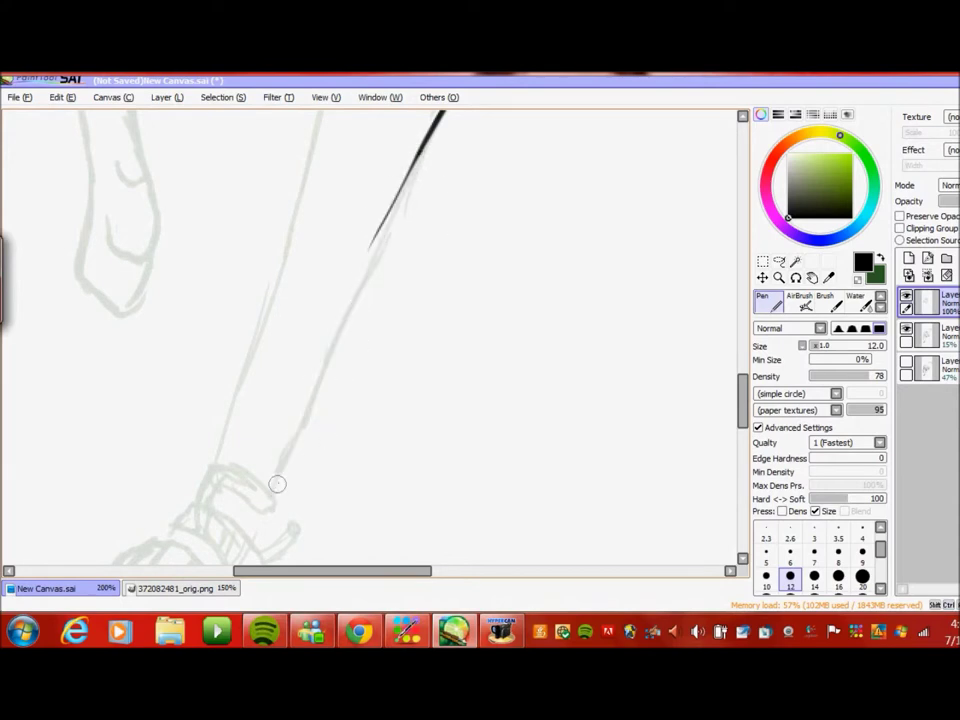
pyautogui.moveTo(399, 199)
pyautogui.mouseDown()
pyautogui.moveTo(355, 296)
pyautogui.moveTo(300, 476)
pyautogui.moveTo(278, 490)
pyautogui.moveTo(280, 480)
pyautogui.mouseUp()
pyautogui.hotkey('ctrl', 'z')
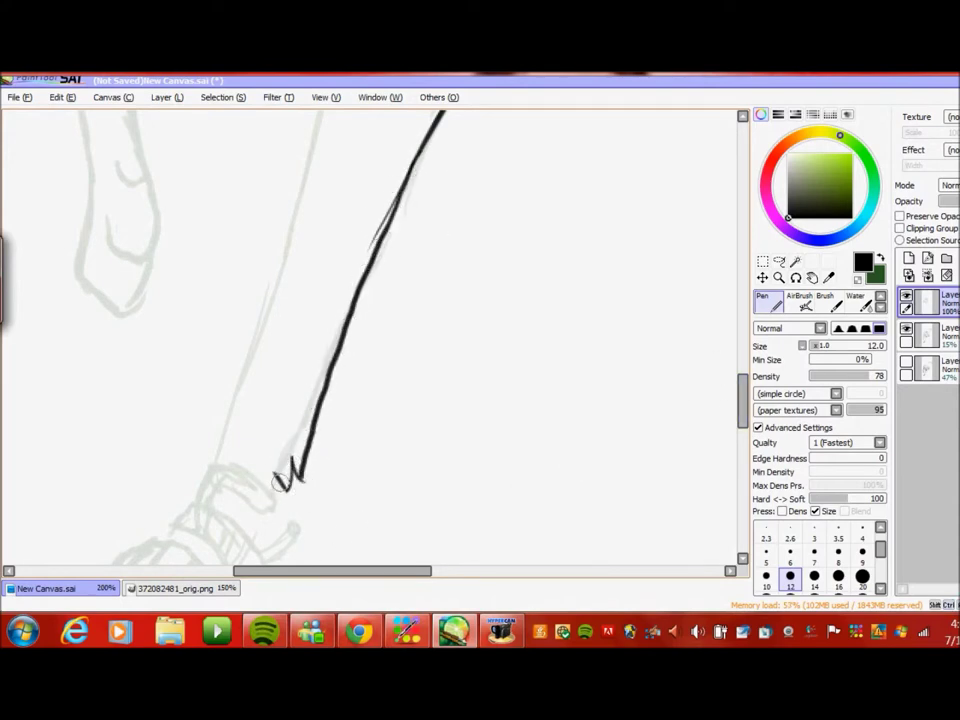
pyautogui.scroll(-3, 276, 488)
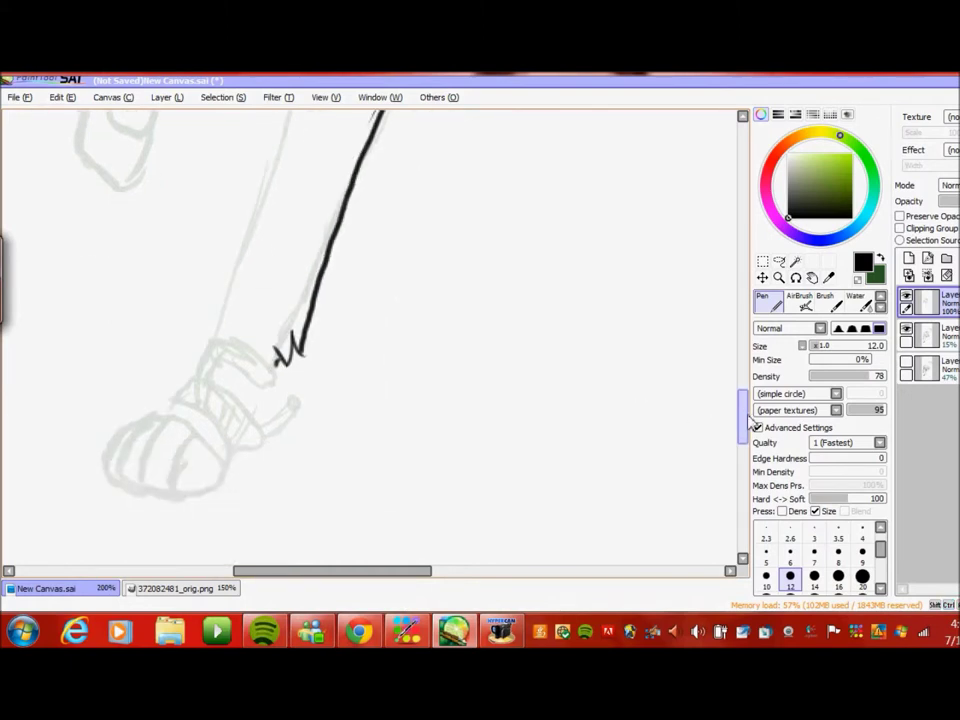
# - Erase the stray line end beside the near foreleg's rear edge with the size 7 Eraser, and return to the Pen
pyautogui.scroll(5, 377, 402)
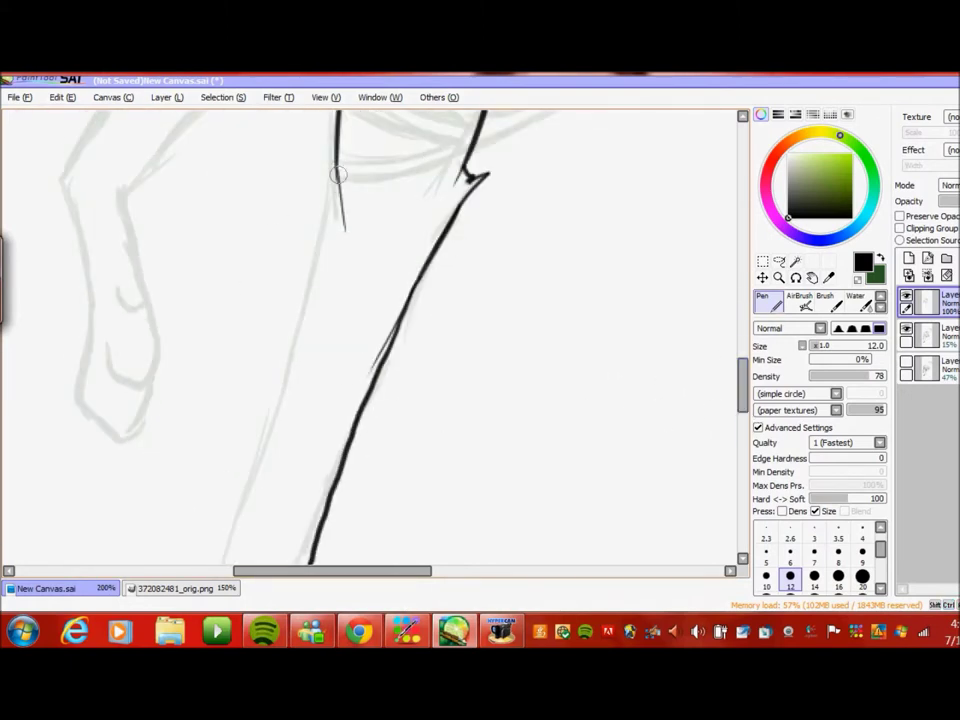
pyautogui.press('e')
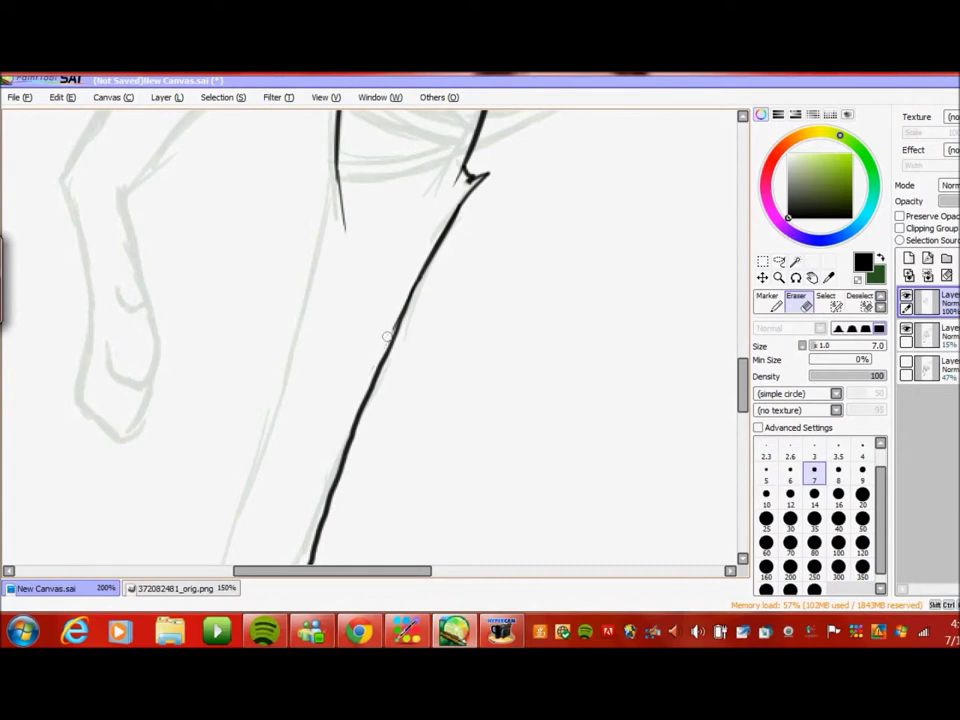
pyautogui.press('n')
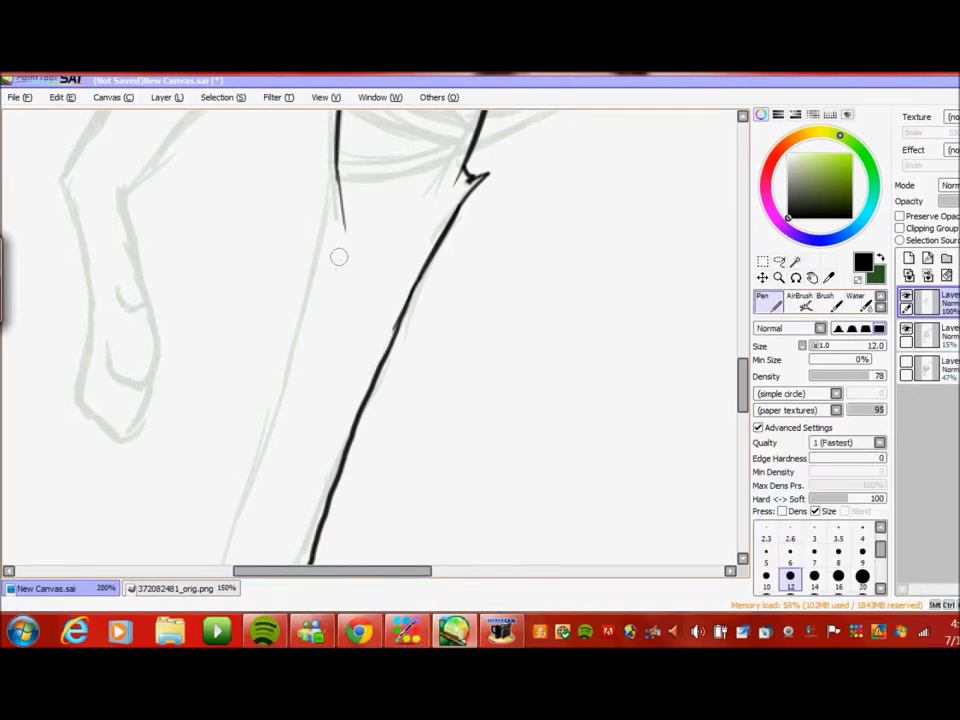
# - Ink the near foreleg's front edge down to the ankle and the curved top edge of the ankle wrap
pyautogui.moveTo(336, 112); pyautogui.dragTo(285, 364)
pyautogui.hscroll(-3, 414, 323)
pyautogui.moveTo(414, 323); pyautogui.dragTo(400, 444)
pyautogui.scroll(-3, 643, 433)
pyautogui.moveTo(400, 282)
pyautogui.mouseDown()
pyautogui.moveTo(353, 412)
pyautogui.moveTo(410, 475)
pyautogui.mouseUp()
pyautogui.hotkey('ctrl', 'z')
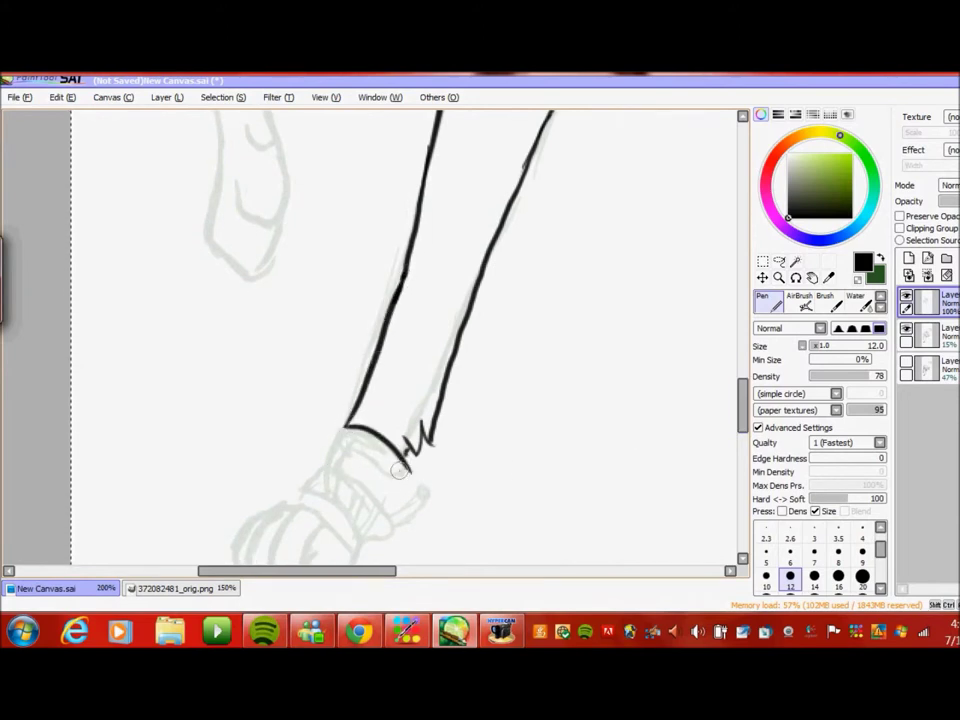
# - Ink the ankle wrap's bands, add thin curved stripes to the lower band at size 9, and restore size 12
pyautogui.moveTo(352, 440)
pyautogui.mouseDown()
pyautogui.moveTo(400, 470)
pyautogui.moveTo(332, 468)
pyautogui.moveTo(323, 493)
pyautogui.moveTo(334, 494)
pyautogui.mouseUp()
pyautogui.moveTo(345, 478)
pyautogui.mouseDown()
pyautogui.moveTo(383, 517)
pyautogui.moveTo(362, 540)
pyautogui.moveTo(388, 528)
pyautogui.mouseUp()
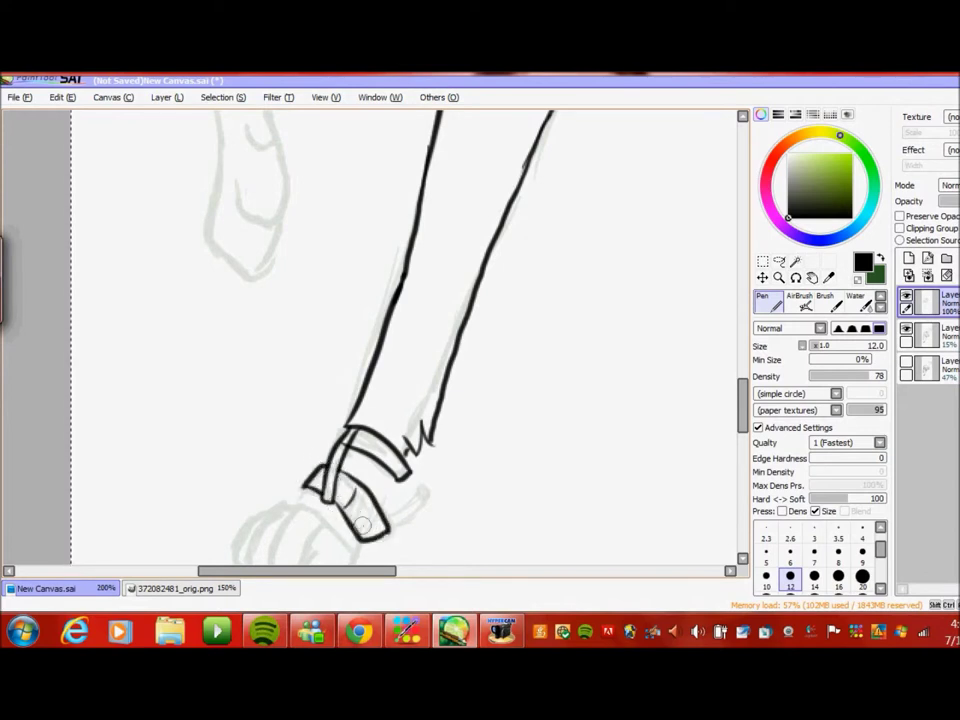
pyautogui.hotkey('ctrl', 'z')
pyautogui.press('[')
pyautogui.press('[')
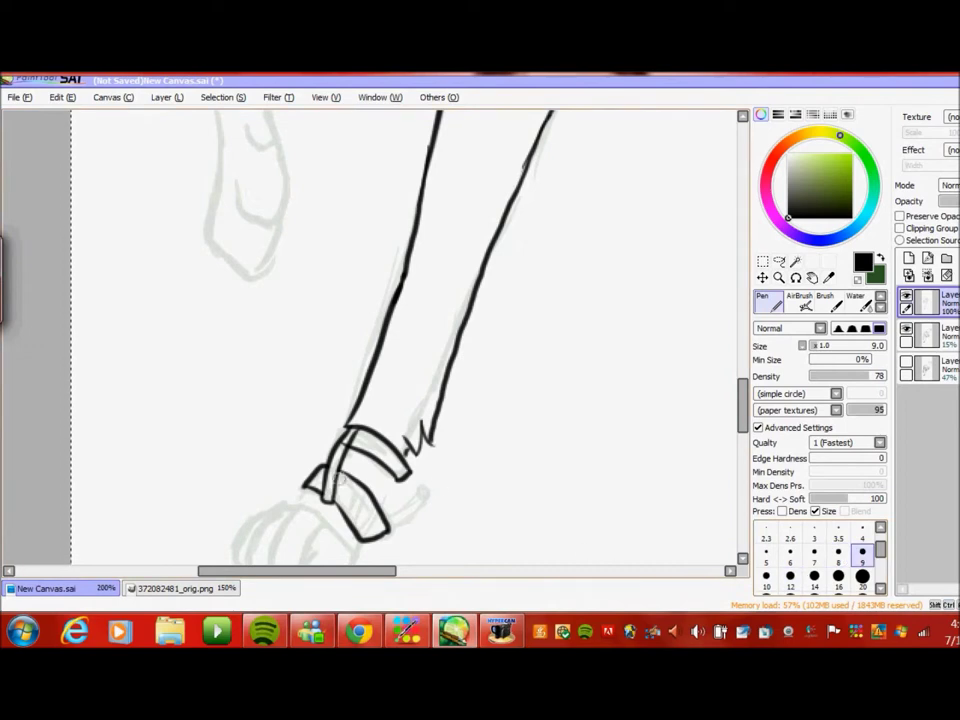
pyautogui.press(']')
pyautogui.press(']')
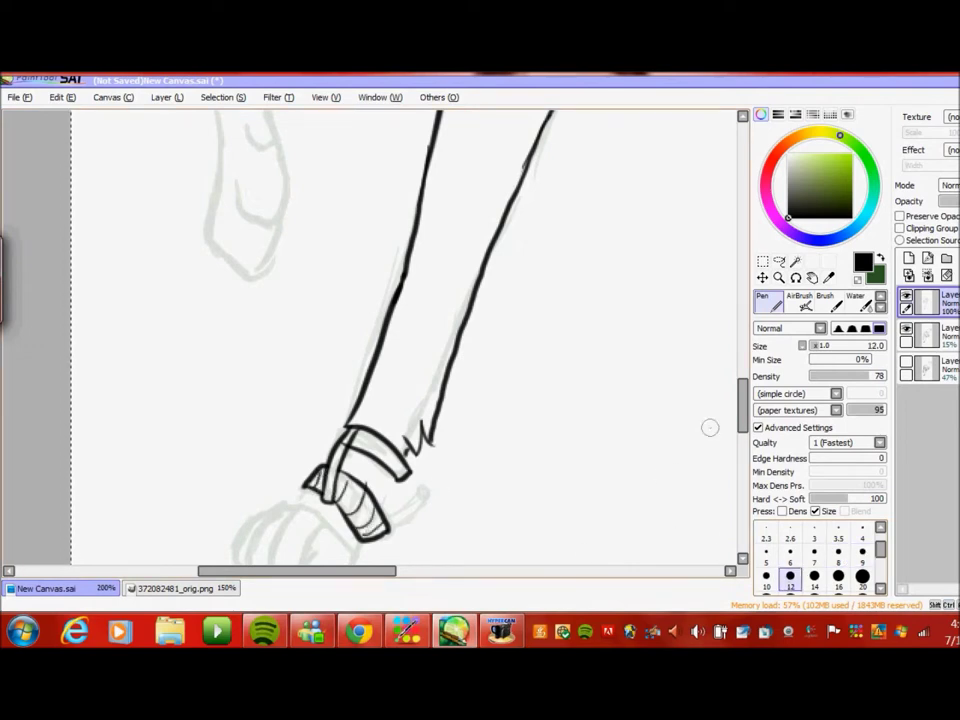
# - Ink the near paw below the ankle wrap, outlining its rounded toes
pyautogui.scroll(-3, 664, 474)
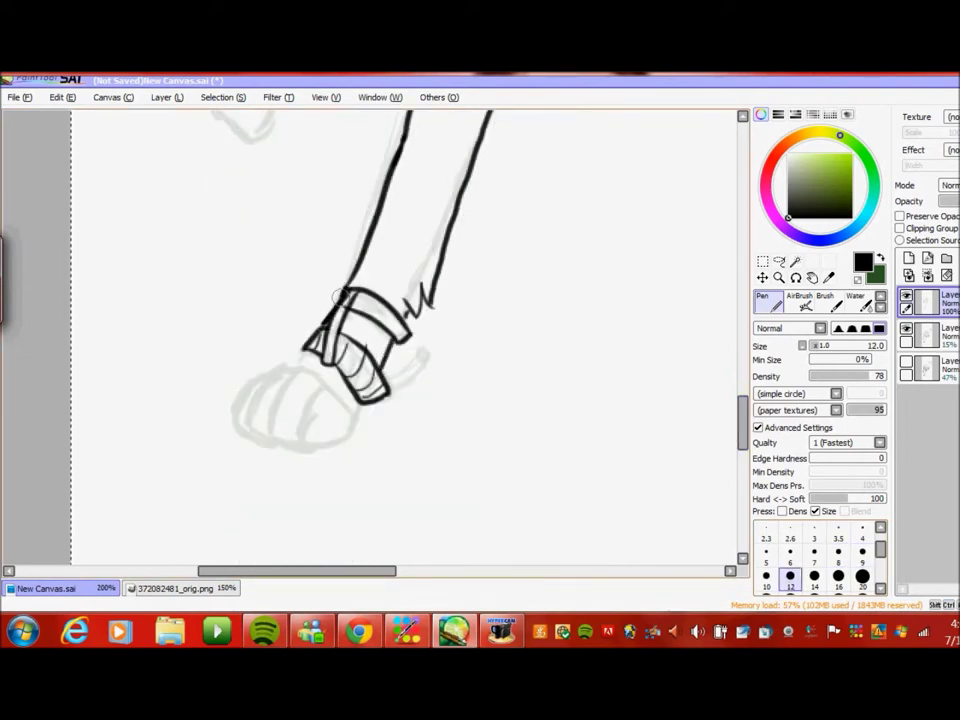
pyautogui.moveTo(318, 386); pyautogui.dragTo(298, 436)
pyautogui.hotkey('ctrl', 'z')
pyautogui.moveTo(318, 386); pyautogui.dragTo(298, 436)
pyautogui.moveTo(310, 378); pyautogui.dragTo(271, 439)
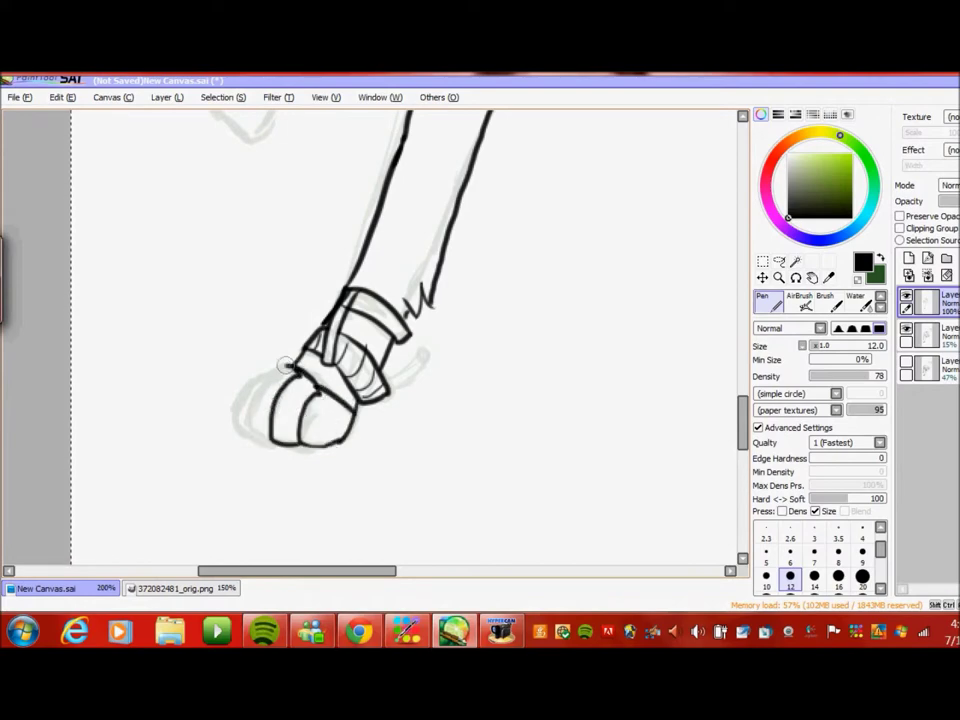
pyautogui.moveTo(287, 366); pyautogui.dragTo(256, 437)
# - Ink the far bent foreleg, drawing both edges from the chest down to the paw and its toe curves
pyautogui.scroll(5, 731, 341)
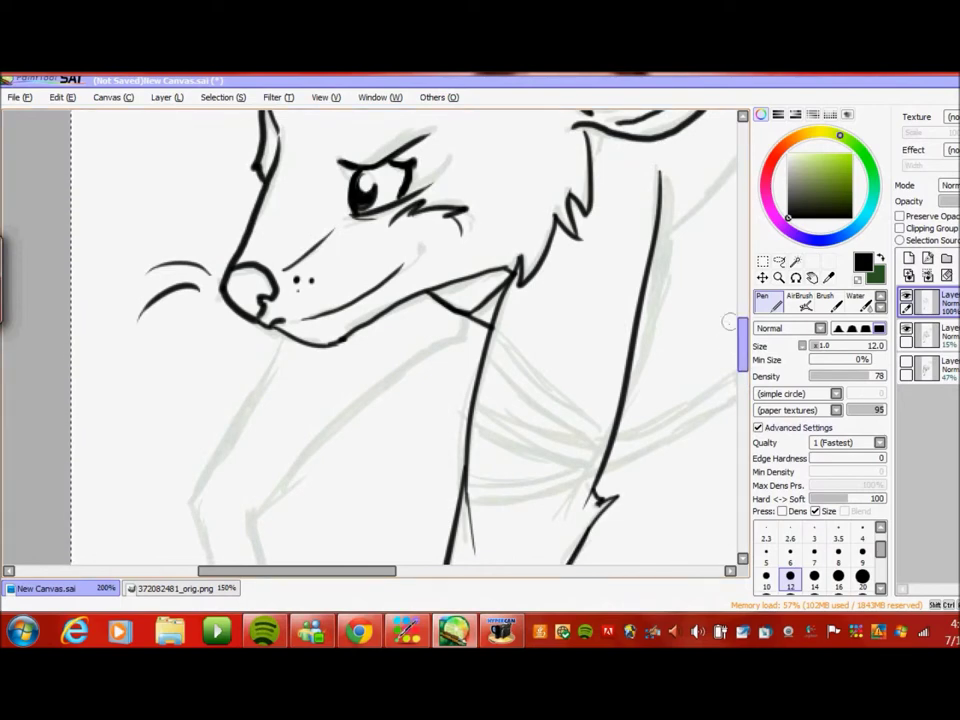
pyautogui.scroll(-5, 731, 341)
pyautogui.scroll(3, 731, 341)
pyautogui.moveTo(463, 148)
pyautogui.mouseDown()
pyautogui.moveTo(269, 297)
pyautogui.moveTo(252, 322)
pyautogui.mouseUp()
pyautogui.moveTo(280, 150)
pyautogui.mouseDown()
pyautogui.moveTo(193, 298)
pyautogui.moveTo(197, 320)
pyautogui.moveTo(192, 297)
pyautogui.moveTo(187, 322)
pyautogui.moveTo(210, 378)
pyautogui.mouseUp()
pyautogui.scroll(-3, 300, 296)
pyautogui.moveTo(208, 243)
pyautogui.mouseDown()
pyautogui.moveTo(223, 301)
pyautogui.moveTo(211, 383)
pyautogui.moveTo(228, 418)
pyautogui.moveTo(270, 402)
pyautogui.mouseUp()
pyautogui.moveTo(235, 348)
pyautogui.mouseDown()
pyautogui.moveTo(276, 390)
pyautogui.moveTo(272, 305)
pyautogui.mouseUp()
pyautogui.moveTo(254, 186); pyautogui.dragTo(266, 288)
# - Ink the upper, middle and lower straps that cross the neck and meet at its rear edge
pyautogui.scroll(5, 642, 403)
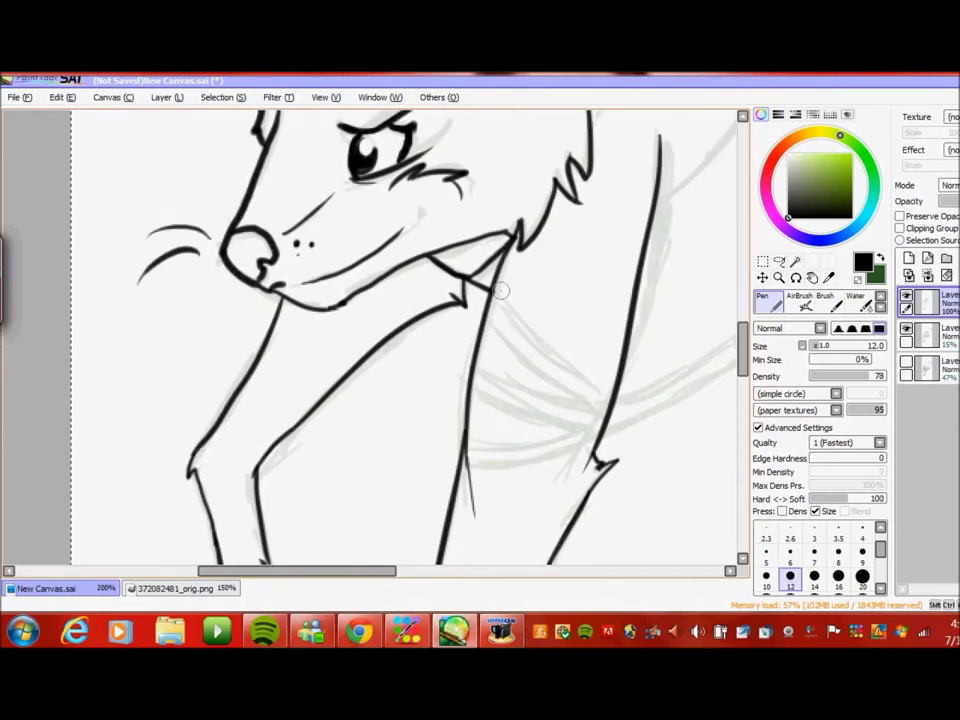
pyautogui.moveTo(488, 300); pyautogui.dragTo(600, 402)
pyautogui.scroll(-1, 830, 302)
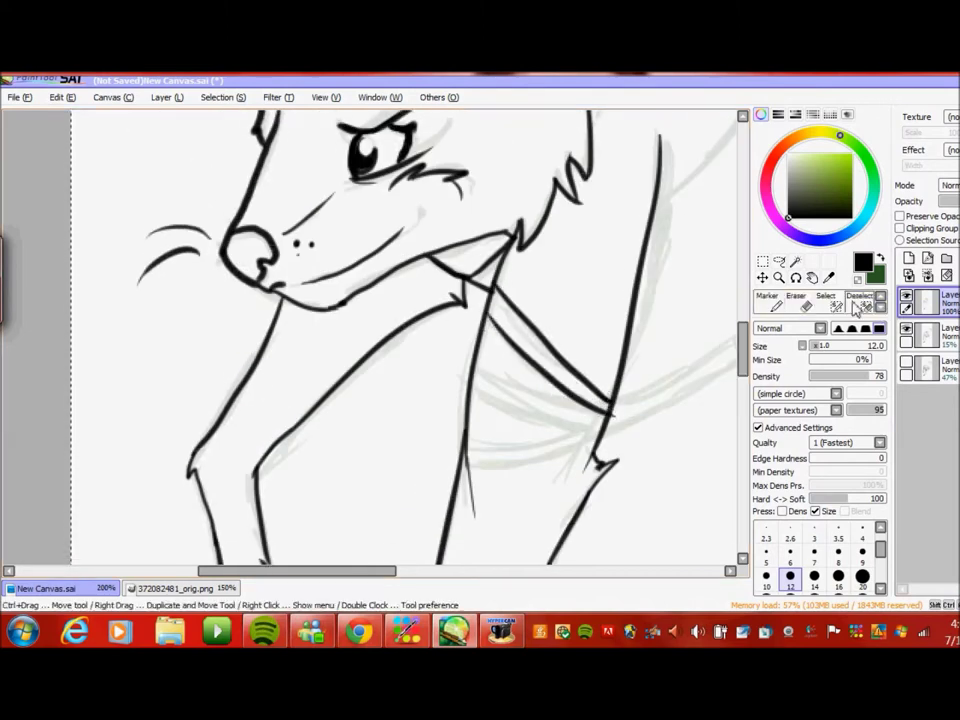
pyautogui.click(800, 302)
pyautogui.scroll(1, 790, 302)
pyautogui.click(762, 300)
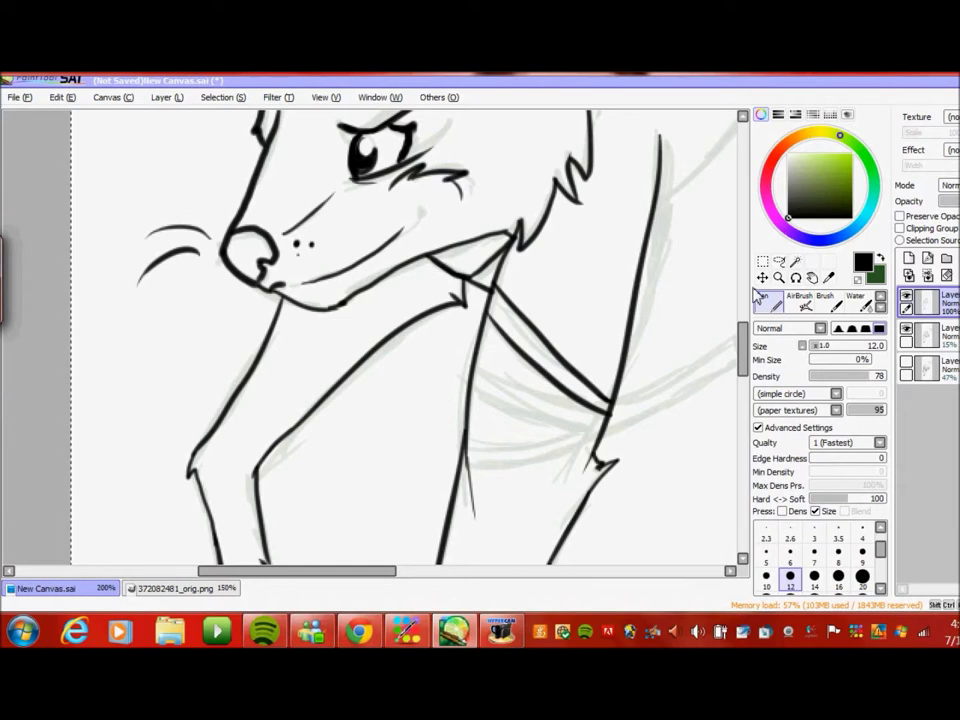
pyautogui.moveTo(600, 416)
pyautogui.mouseDown()
pyautogui.moveTo(466, 447)
pyautogui.moveTo(595, 437)
pyautogui.mouseUp()
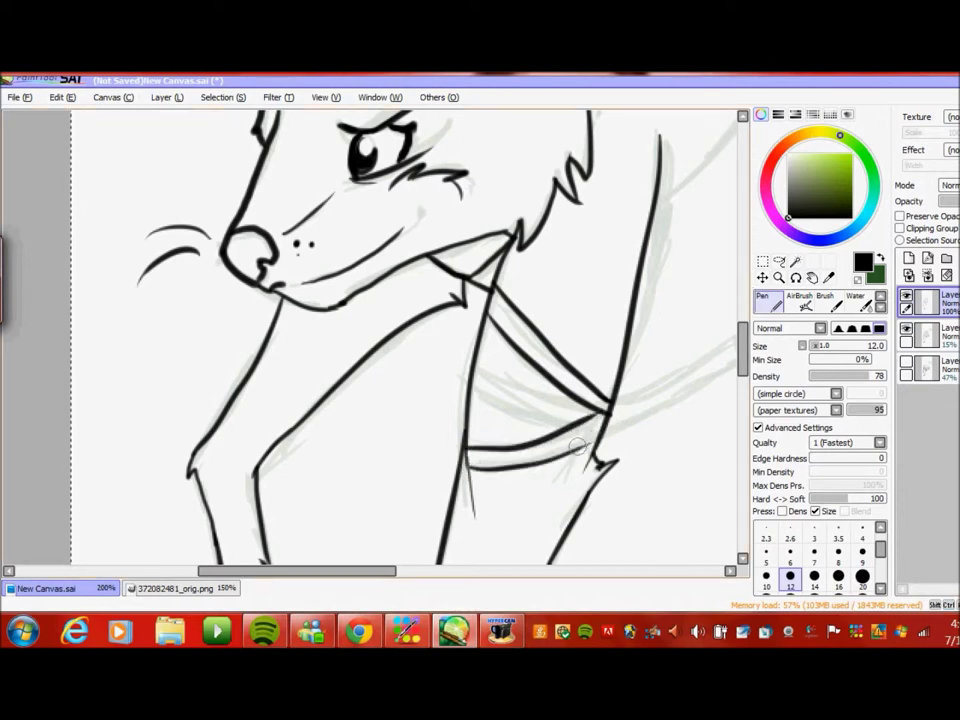
pyautogui.moveTo(478, 367)
pyautogui.mouseDown()
pyautogui.moveTo(603, 407)
pyautogui.moveTo(565, 413)
pyautogui.mouseUp()
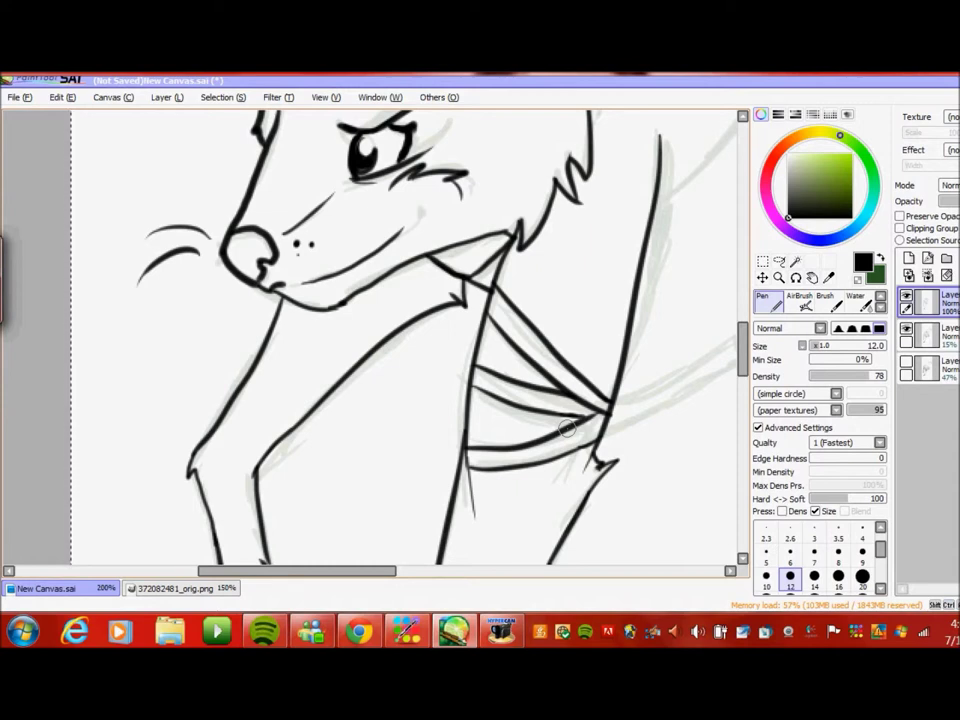
# - Ink the cord trailing behind the neck straps and the small connector at its end
pyautogui.moveTo(381, 572); pyautogui.dragTo(447, 572)
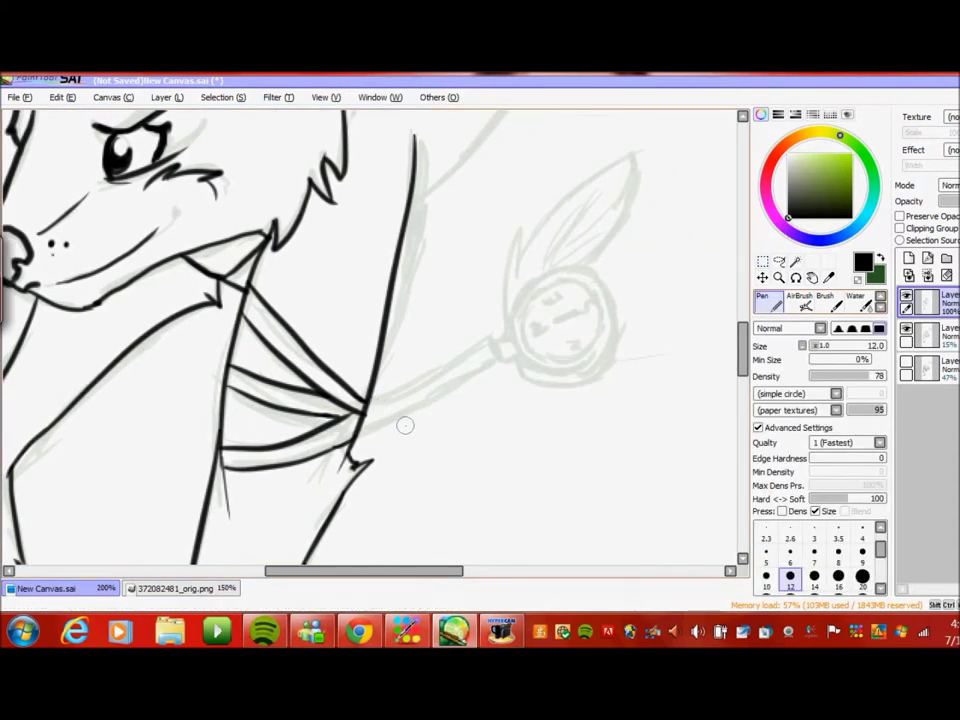
pyautogui.moveTo(367, 404); pyautogui.dragTo(481, 345)
pyautogui.hotkey('ctrl', 'z')
pyautogui.moveTo(362, 405)
pyautogui.mouseDown()
pyautogui.moveTo(487, 343)
pyautogui.moveTo(498, 358)
pyautogui.moveTo(491, 351)
pyautogui.mouseUp()
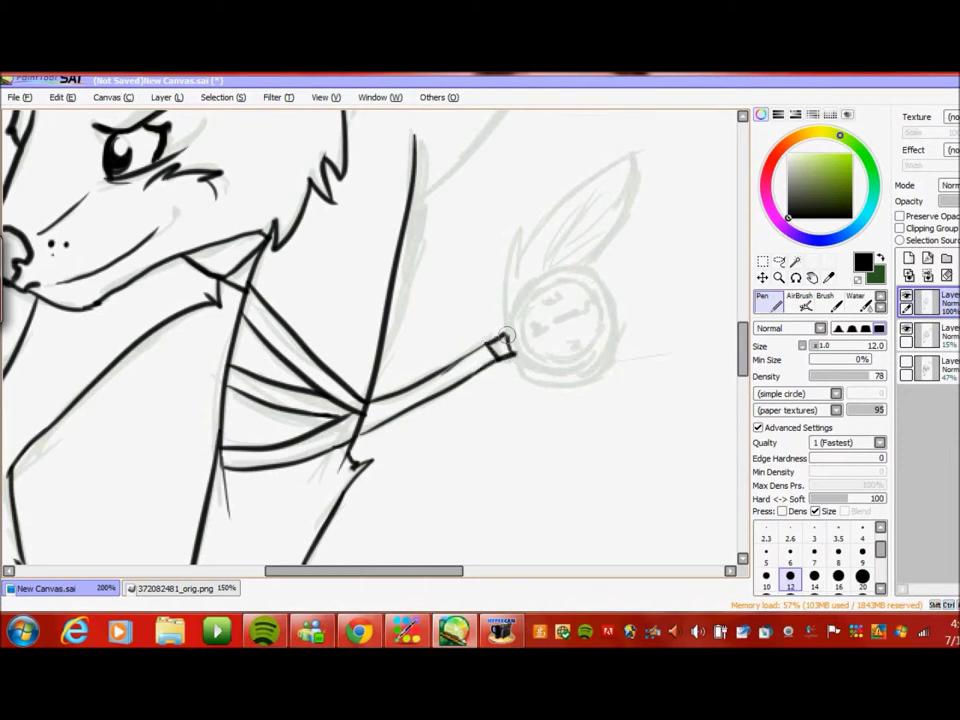
# - Ink the outer circle of the round pendant at the end of the cord
pyautogui.moveTo(507, 332)
pyautogui.mouseDown()
pyautogui.moveTo(545, 268)
pyautogui.moveTo(607, 287)
pyautogui.mouseUp()
pyautogui.hotkey('ctrl', 'z')
pyautogui.moveTo(507, 318)
pyautogui.mouseDown()
pyautogui.moveTo(580, 370)
pyautogui.moveTo(565, 282)
pyautogui.moveTo(506, 320)
pyautogui.mouseUp()
pyautogui.hotkey('ctrl', 'z')
pyautogui.moveTo(580, 368); pyautogui.dragTo(505, 322)
pyautogui.hotkey('ctrl', 'z')
pyautogui.moveTo(579, 364); pyautogui.dragTo(500, 326)
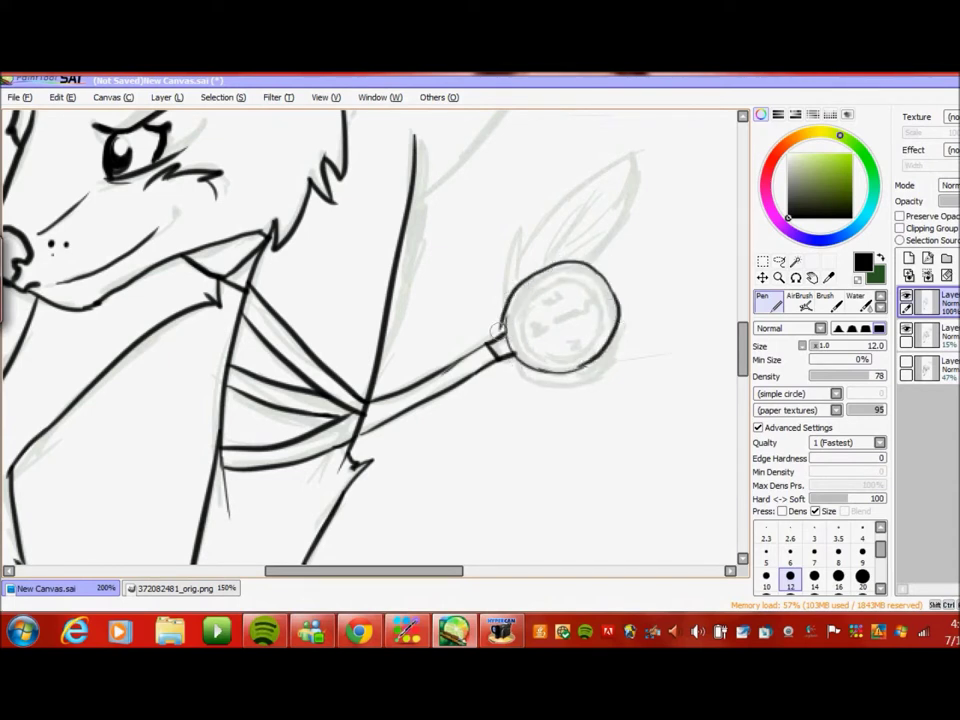
# - Clean up the pendant's circle and ink a second curve around its lower edge to give the rim thickness
pyautogui.press('e')
pyautogui.press('n')
pyautogui.press('e')
pyautogui.press('n')
pyautogui.moveTo(519, 370); pyautogui.dragTo(620, 325)
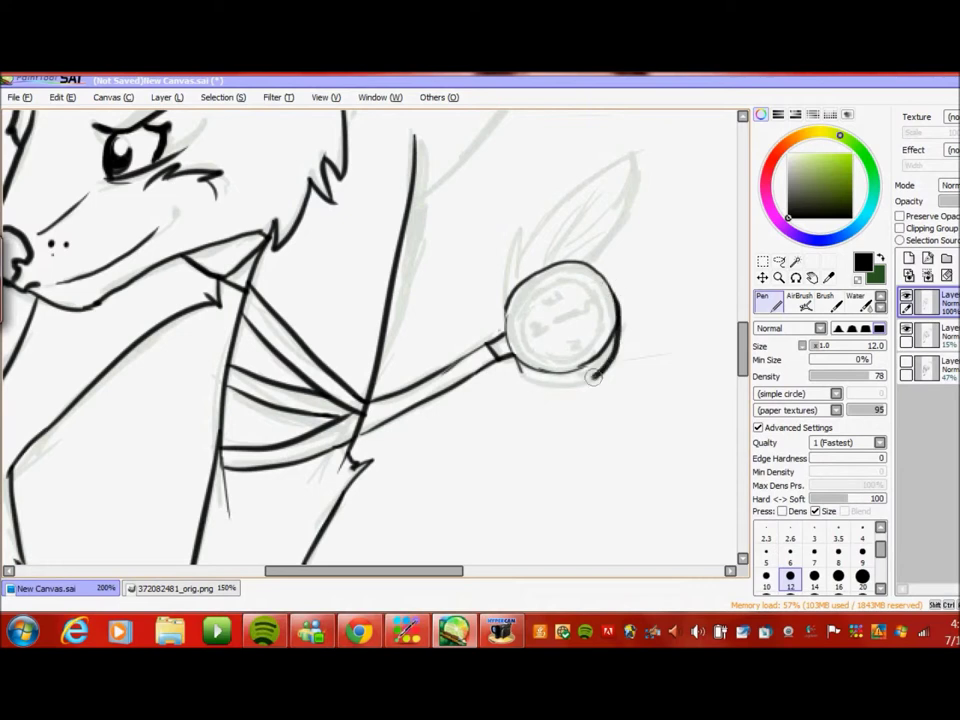
pyautogui.moveTo(518, 371); pyautogui.dragTo(604, 377)
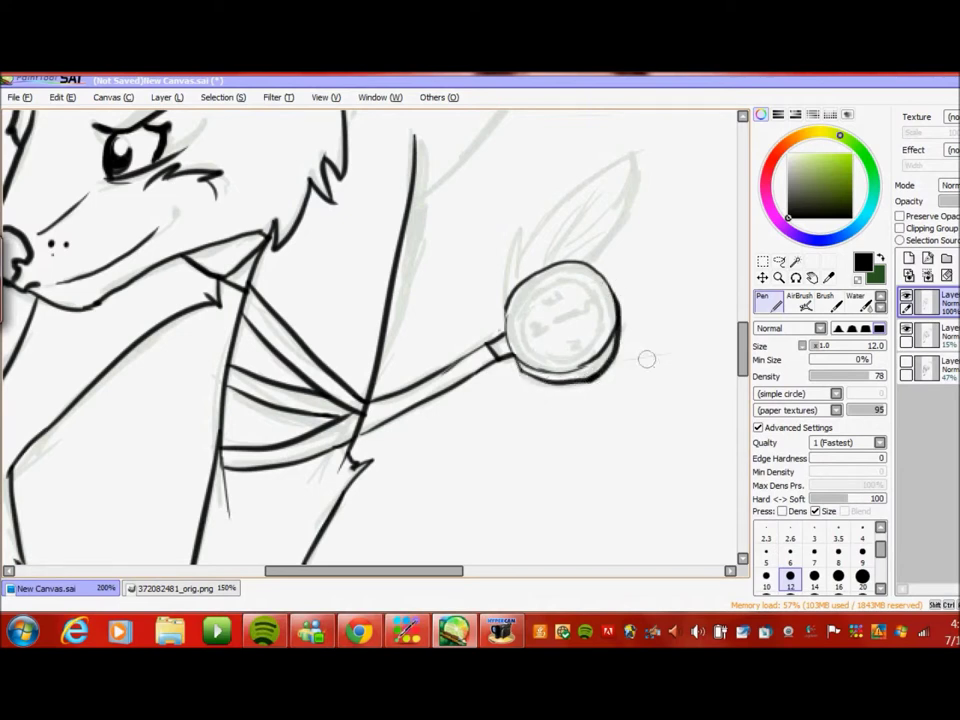
# - Ink a thick inner circle inside the pendant for its dial, cleaning up its edge
pyautogui.moveTo(532, 296)
pyautogui.mouseDown()
pyautogui.moveTo(561, 321)
pyautogui.moveTo(551, 321)
pyautogui.moveTo(592, 299)
pyautogui.moveTo(589, 321)
pyautogui.moveTo(560, 297)
pyautogui.moveTo(560, 330)
pyautogui.moveTo(560, 318)
pyautogui.moveTo(541, 326)
pyautogui.mouseUp()
pyautogui.press('e')
pyautogui.press('n')
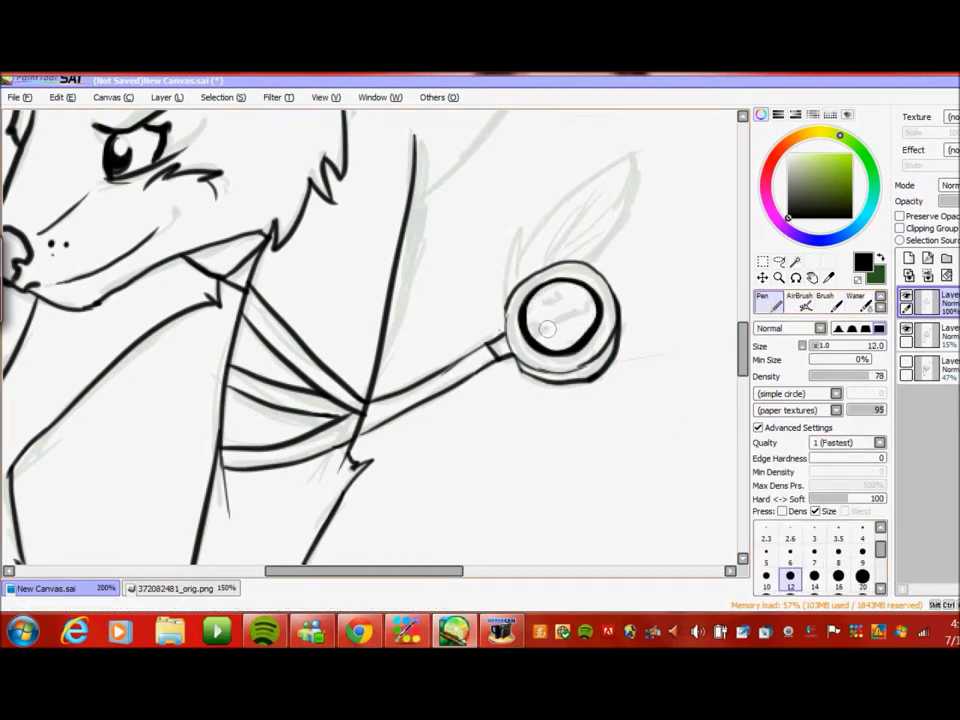
# - Letter the compass points N, E, S and W inside the pendant's dial
pyautogui.press('End')
pyautogui.press('End')
pyautogui.press('End')
pyautogui.press('End')
pyautogui.press('End')
pyautogui.press('End')
pyautogui.scroll(-3, 381, 356)
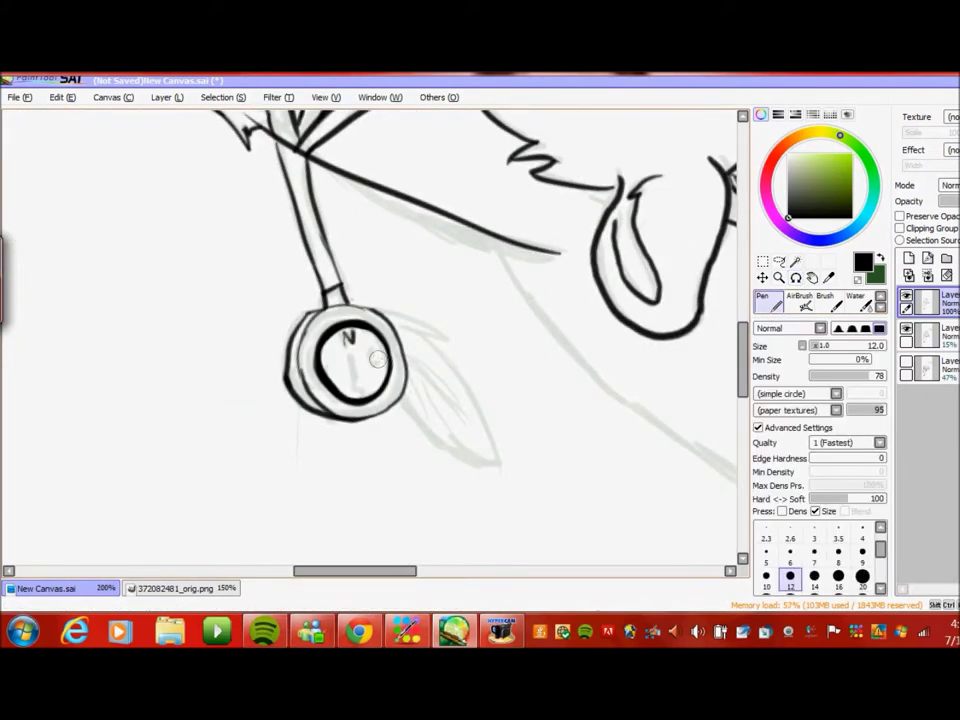
pyautogui.moveTo(341, 366); pyautogui.dragTo(336, 360)
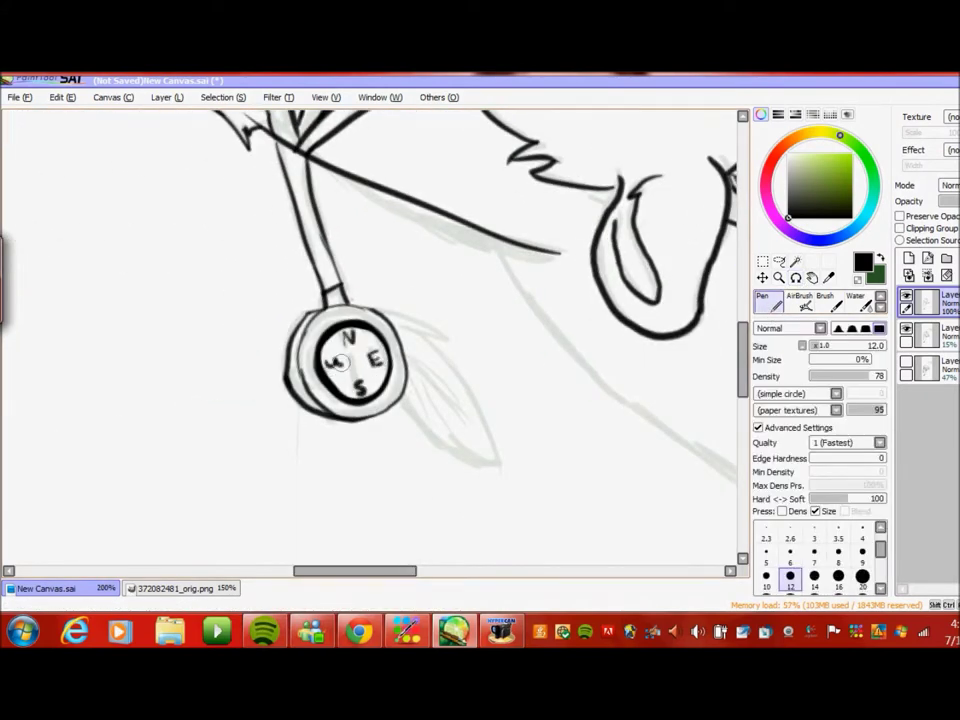
# - Check the compass in the reference image, and ink the needle and the feather attached to the pendant
pyautogui.click(232, 589)
pyautogui.click(95, 588)
pyautogui.moveTo(752, 305)
pyautogui.mouseDown()
pyautogui.moveTo(422, 486)
pyautogui.moveTo(384, 234)
pyautogui.moveTo(357, 200)
pyautogui.mouseUp()
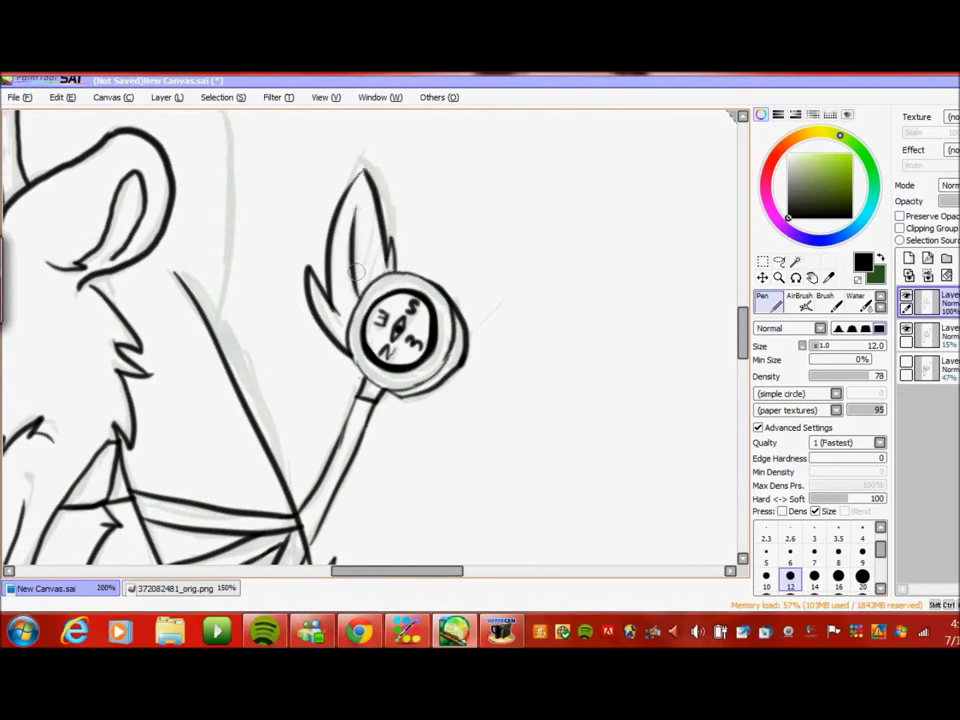
# - Ink the long belly line running from the chest up toward the hind leg, redoing a stray stroke
pyautogui.moveTo(407, 570); pyautogui.dragTo(365, 570)
pyautogui.moveTo(746, 332); pyautogui.dragTo(741, 302)
pyautogui.moveTo(440, 280); pyautogui.dragTo(455, 410)
pyautogui.scroll(2, 379, 223)
pyautogui.moveTo(379, 223); pyautogui.dragTo(445, 387)
pyautogui.hotkey('ctrl', 'z')
pyautogui.moveTo(420, 560); pyautogui.dragTo(390, 226)
# - Ink the back, the jagged tail tuft, the thigh and both outstretched hind legs with their paws
pyautogui.moveTo(705, 330)
pyautogui.mouseDown()
pyautogui.moveTo(581, 400)
pyautogui.moveTo(514, 545)
pyautogui.mouseUp()
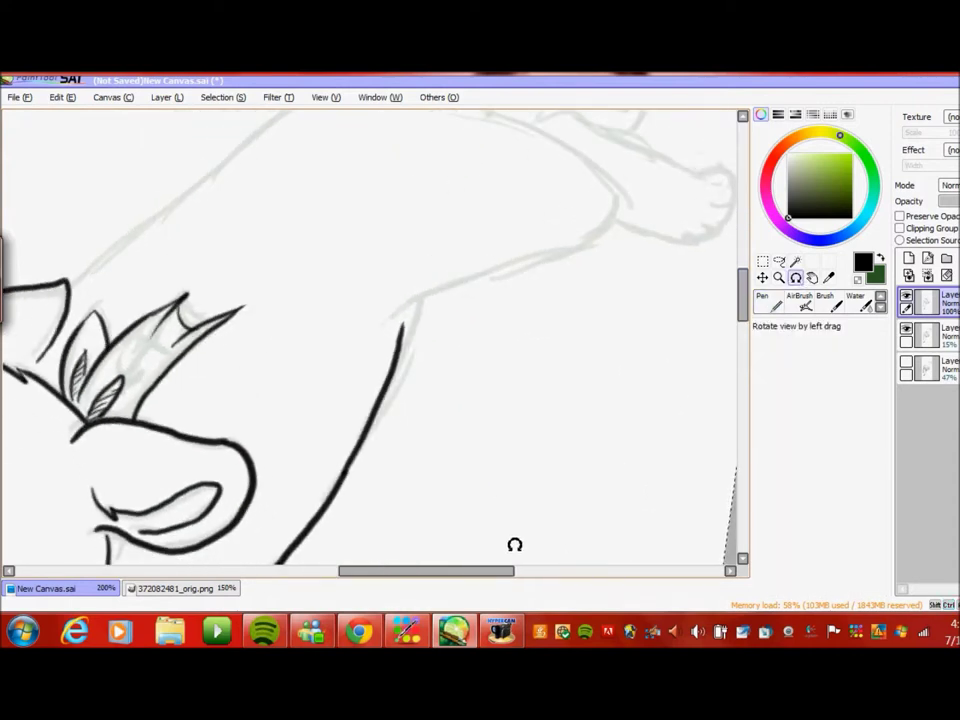
pyautogui.click(762, 300)
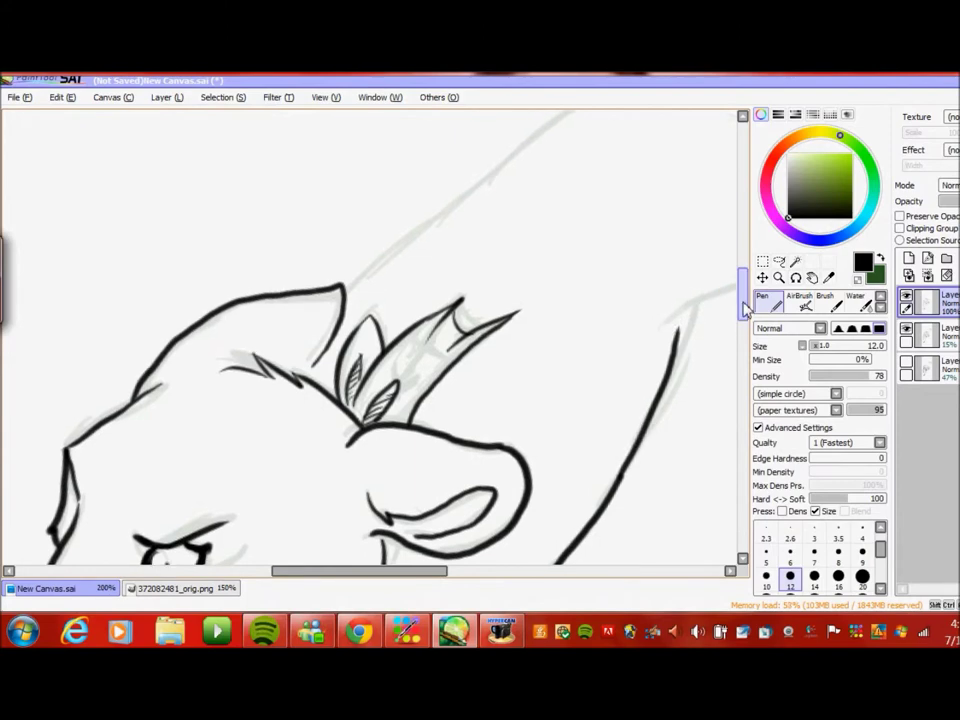
pyautogui.scroll(2, 632, 366)
pyautogui.moveTo(212, 420); pyautogui.dragTo(360, 289)
pyautogui.hotkey('ctrl', 'z')
pyautogui.moveTo(212, 420)
pyautogui.mouseDown()
pyautogui.moveTo(321, 343)
pyautogui.moveTo(325, 325)
pyautogui.moveTo(514, 214)
pyautogui.moveTo(632, 211)
pyautogui.mouseUp()
pyautogui.hotkey('ctrl', 'z')
pyautogui.moveTo(456, 572); pyautogui.dragTo(503, 572)
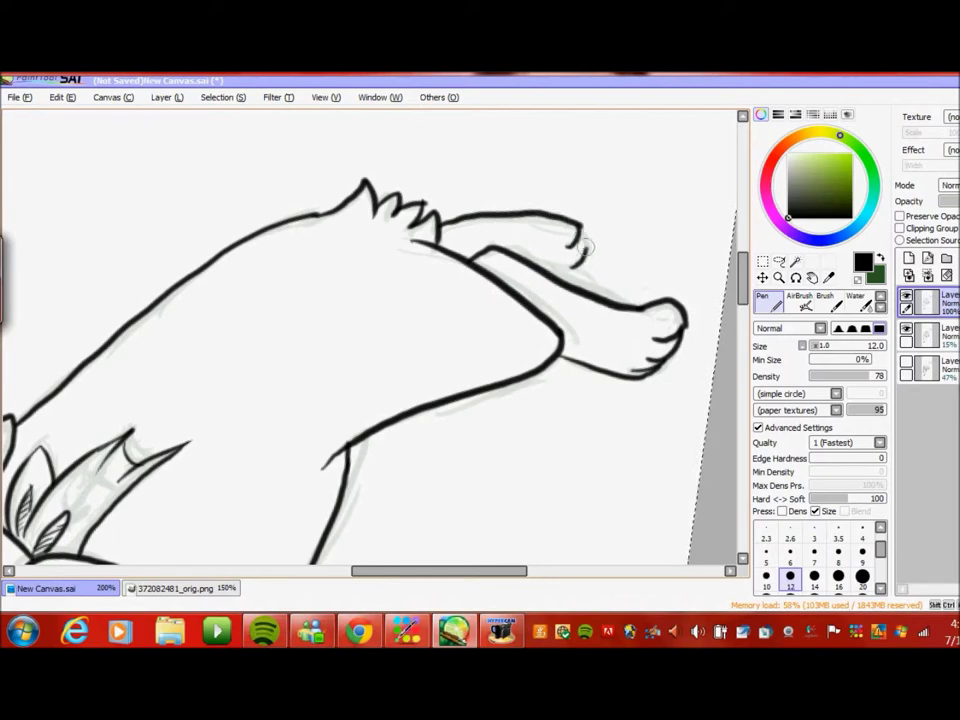
# - Copy the selected running dog from 372082481_orig.png into the New Canvas drawing and place it above the character's back
pyautogui.click(779, 277)
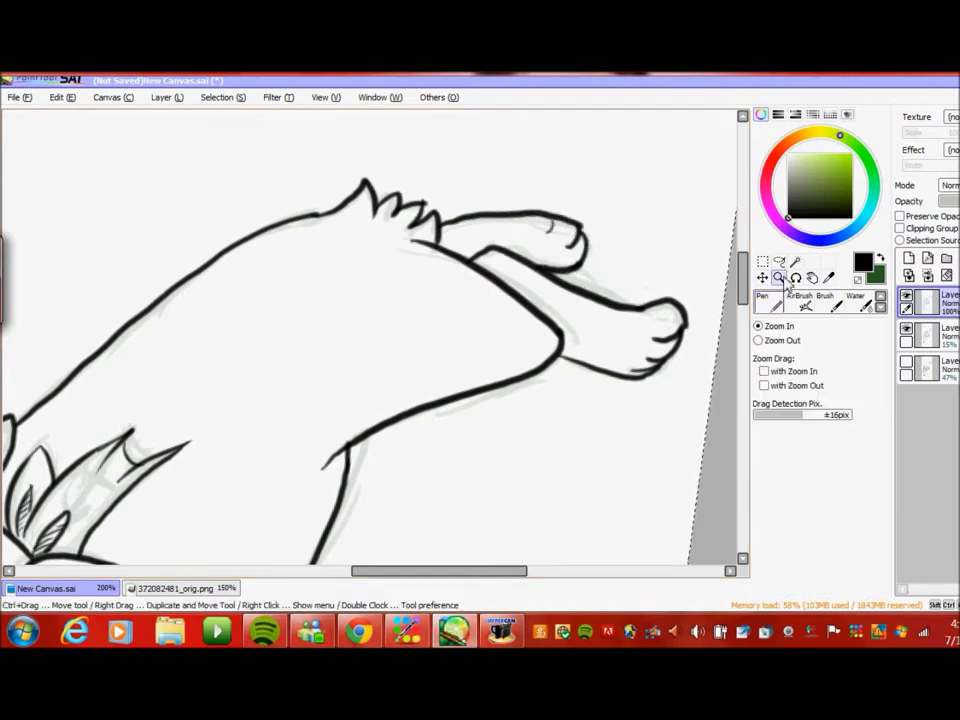
pyautogui.click(757, 340)
pyautogui.click(594, 429)
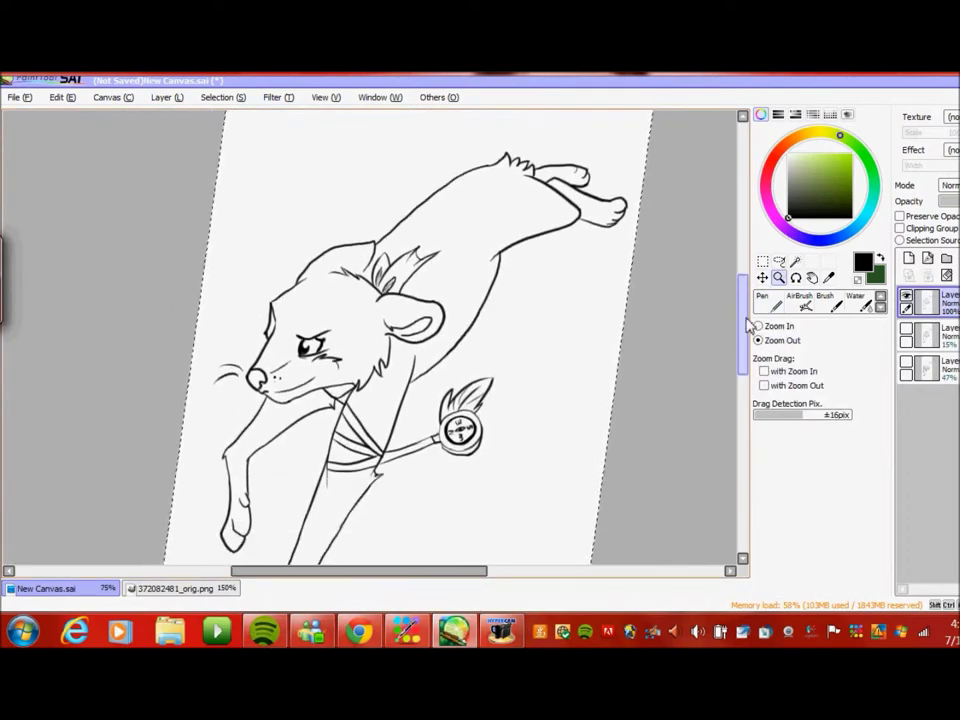
pyautogui.hotkey('ctrl', 'Tab')
pyautogui.click(62, 97)
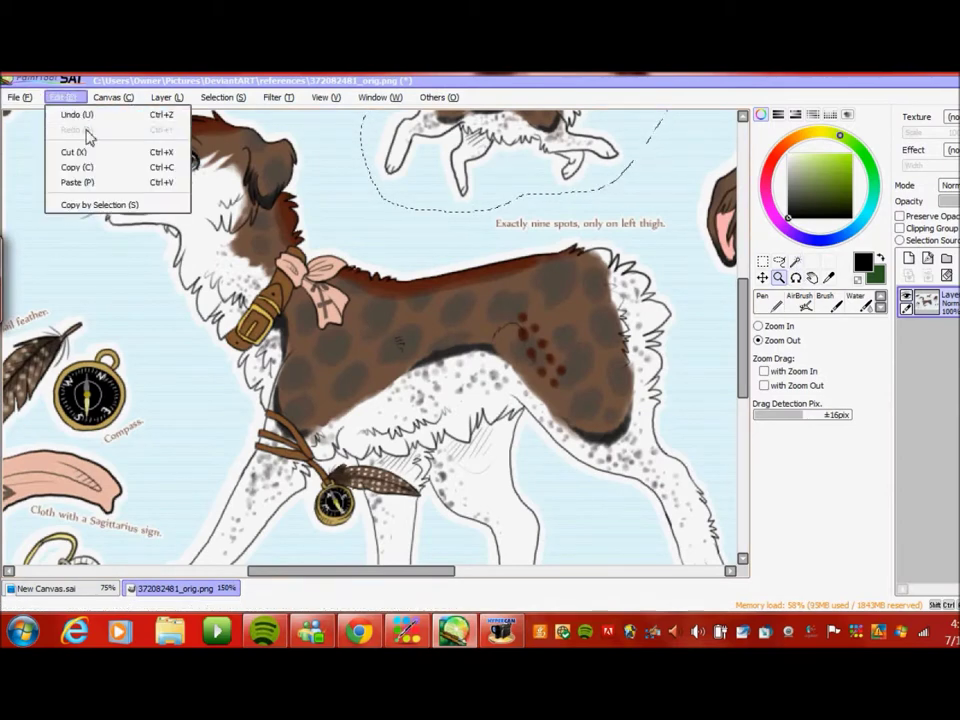
pyautogui.click(79, 165)
pyautogui.hotkey('ctrl', 'Tab')
pyautogui.click(62, 97)
pyautogui.click(107, 183)
pyautogui.click(762, 277)
pyautogui.moveTo(461, 253); pyautogui.dragTo(343, 317)
# - Lasso the row of colour swatches in the reference image and copy it into the New Canvas drawing
pyautogui.hotkey('ctrl', 'Tab')
pyautogui.scroll(4, 662, 357)
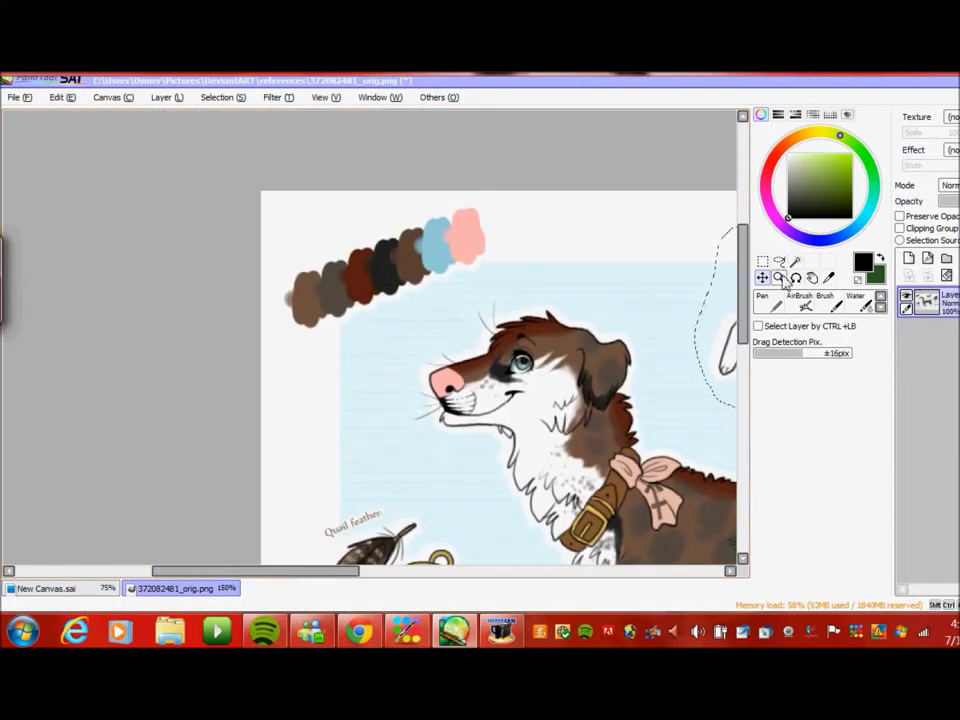
pyautogui.hotkey('ctrl', 'c')
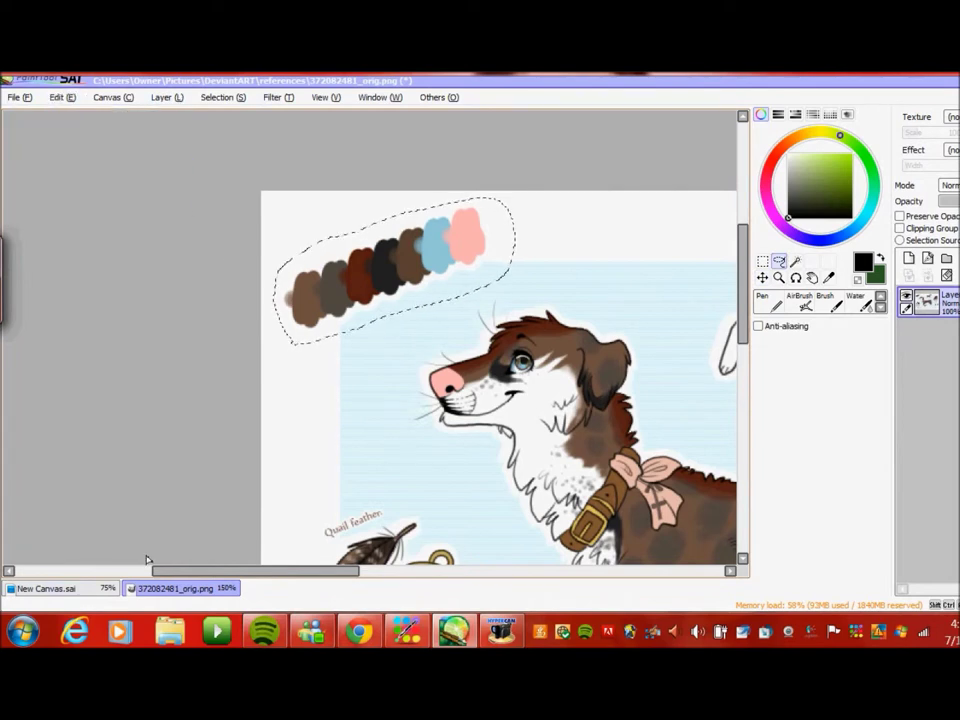
pyautogui.click(50, 588)
pyautogui.click(62, 97)
pyautogui.click(107, 183)
pyautogui.moveTo(307, 201); pyautogui.dragTo(335, 157)
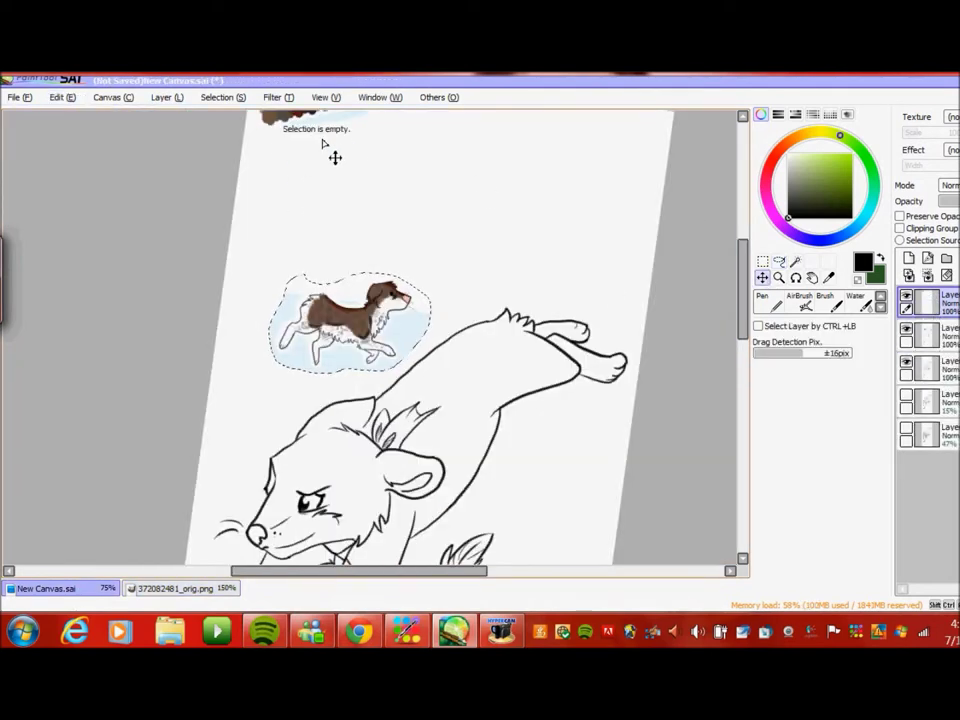
pyautogui.scroll(2, 746, 296)
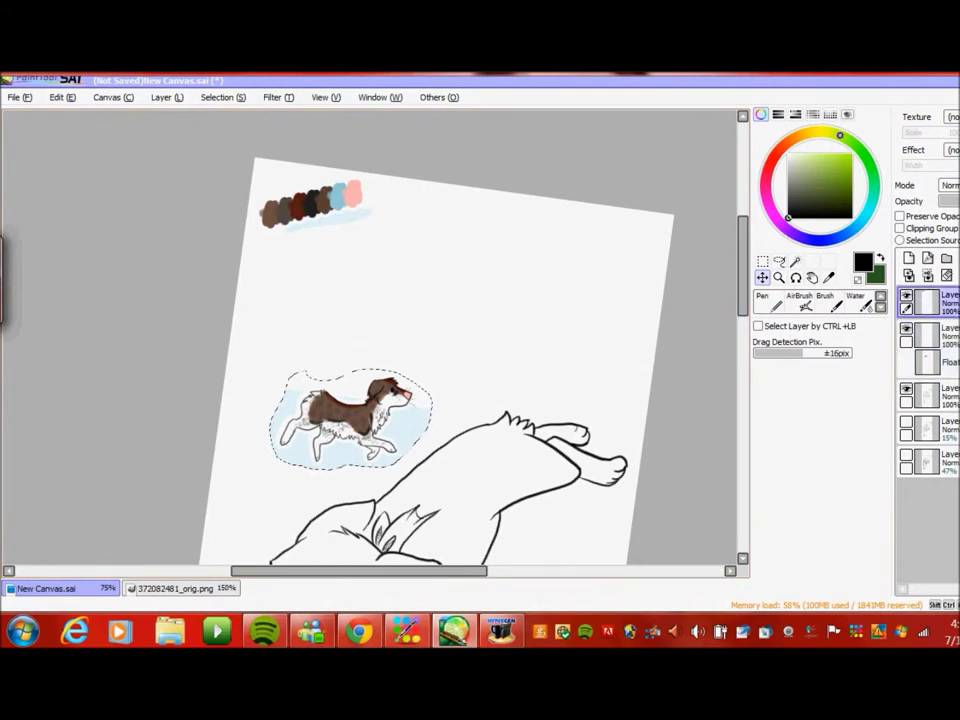
# - Clear the selection and move the colour swatches beside the pasted running dog
pyautogui.click(223, 97)
pyautogui.click(268, 133)
pyautogui.moveTo(322, 218); pyautogui.dragTo(493, 396)
pyautogui.scroll(-3, 746, 335)
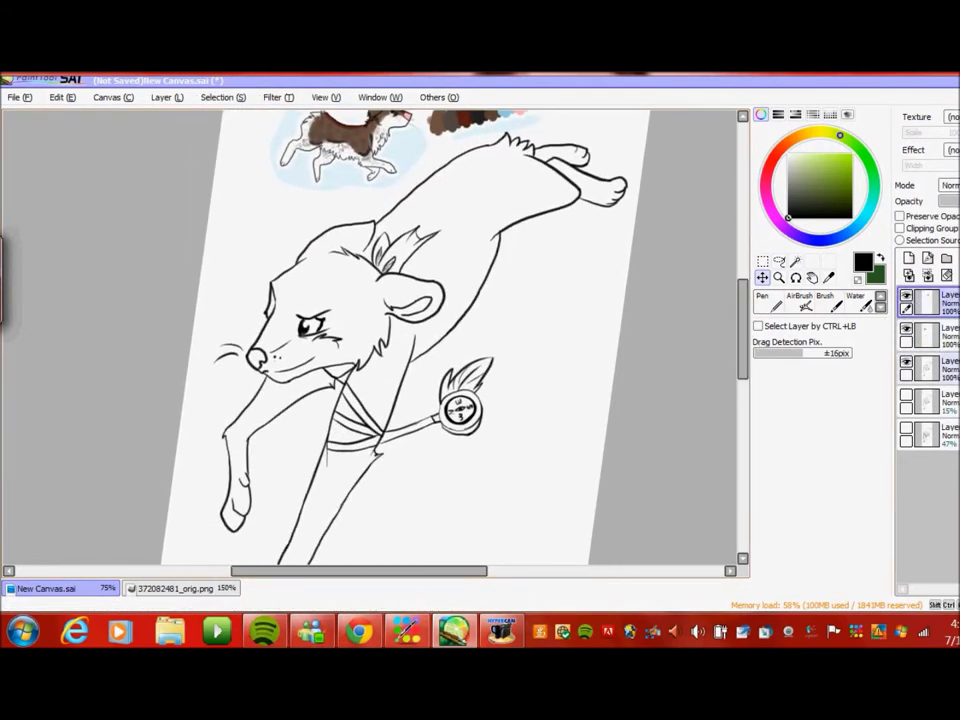
# - Select the background around the line art with the Magic Wand, refine it using the size 4 Select brush, and invert the selection
pyautogui.click(795, 261)
pyautogui.click(603, 265)
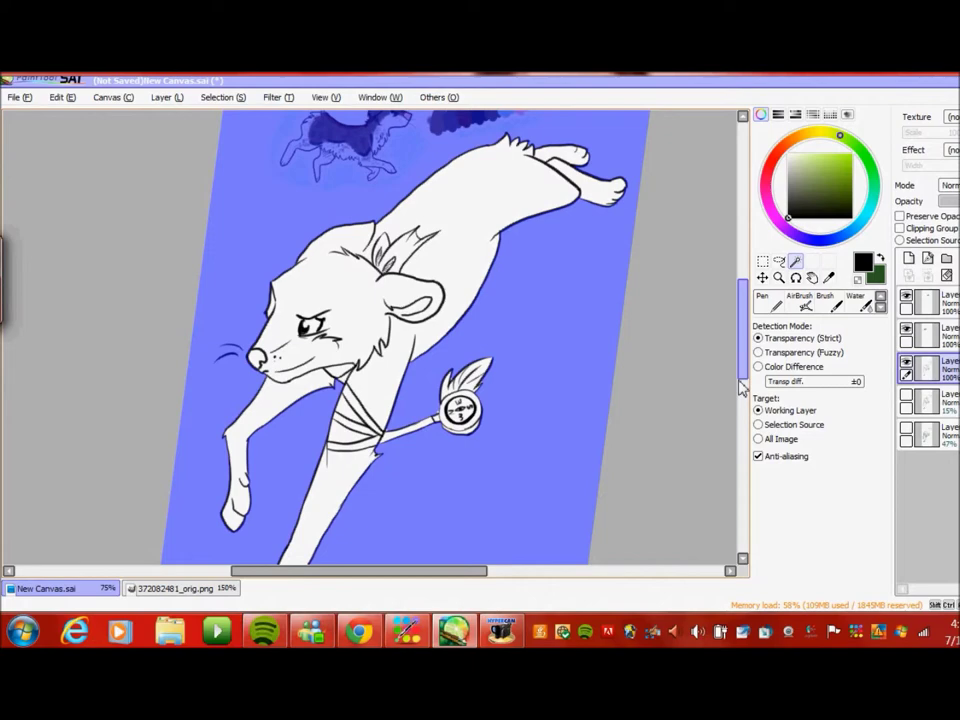
pyautogui.click(779, 277)
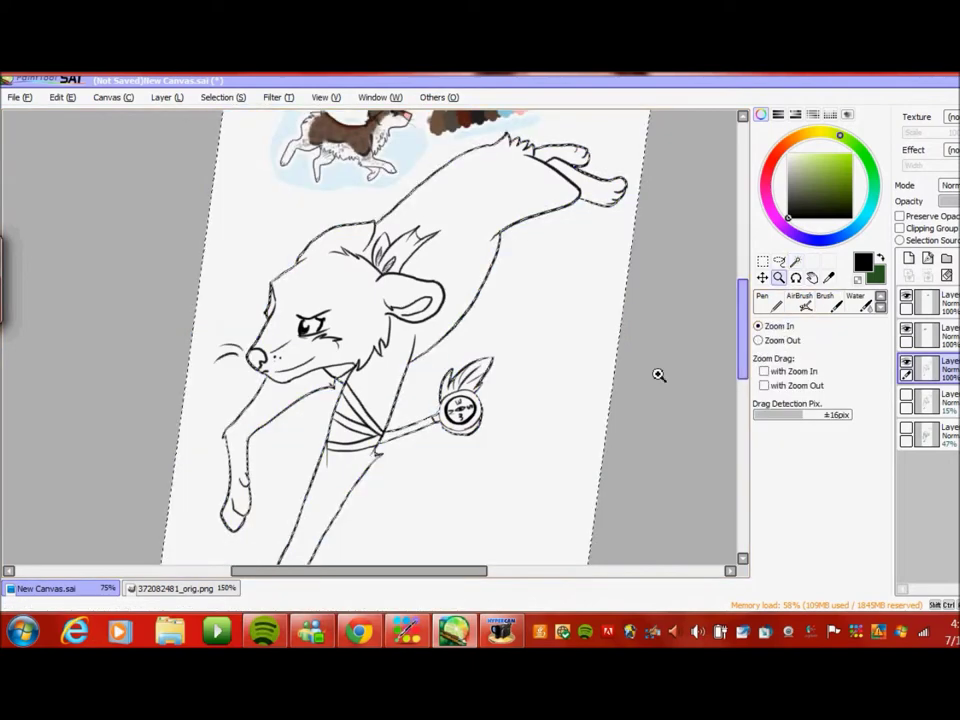
pyautogui.click(510, 420)
pyautogui.scroll(-1, 820, 300)
pyautogui.click(826, 296)
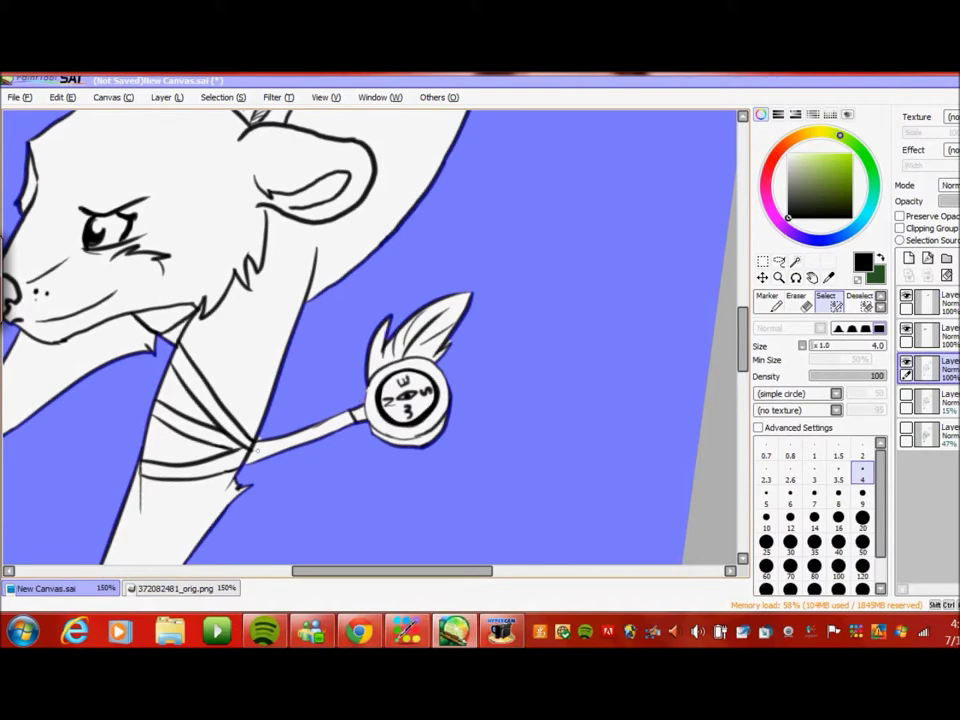
pyautogui.scroll(-10, 744, 392)
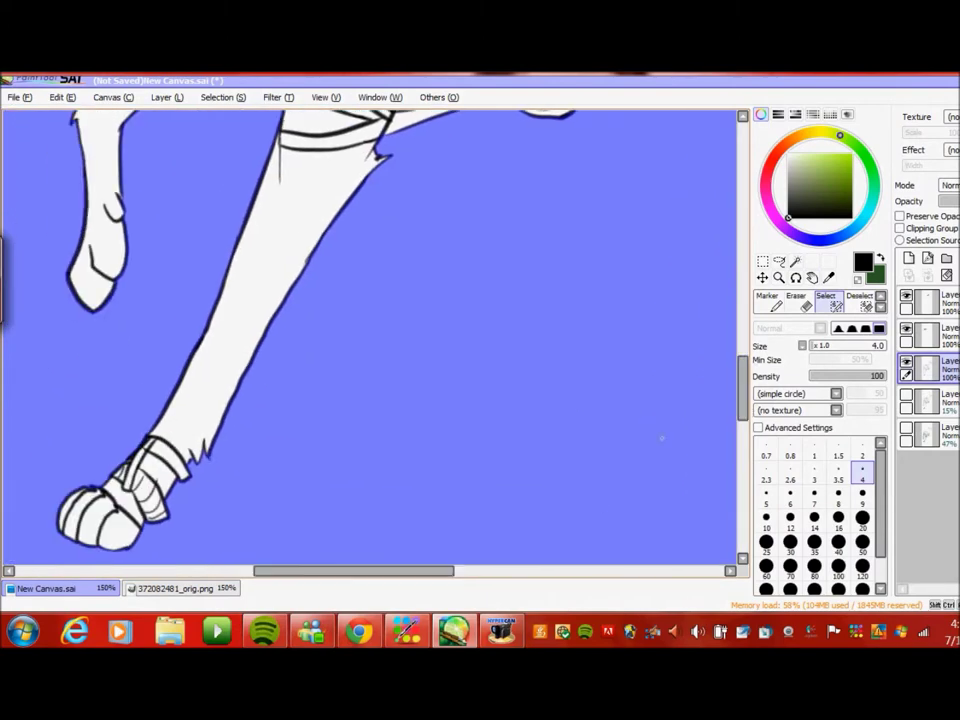
pyautogui.hscroll(-3, 293, 579)
pyautogui.scroll(10, 742, 368)
pyautogui.scroll(5, 742, 368)
# - Pick the brown from the pasted swatches and ready the Pen on the top layer
pyautogui.hscroll(4, 379, 557)
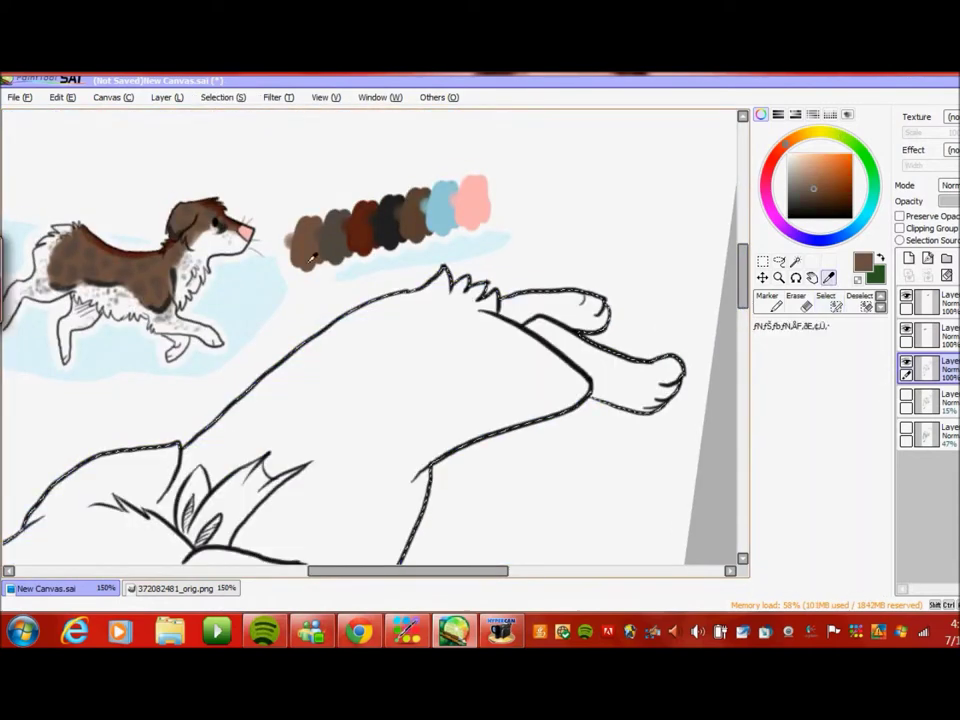
pyautogui.scroll(-3, 370, 340)
pyautogui.hscroll(-2, 370, 340)
pyautogui.press('n')
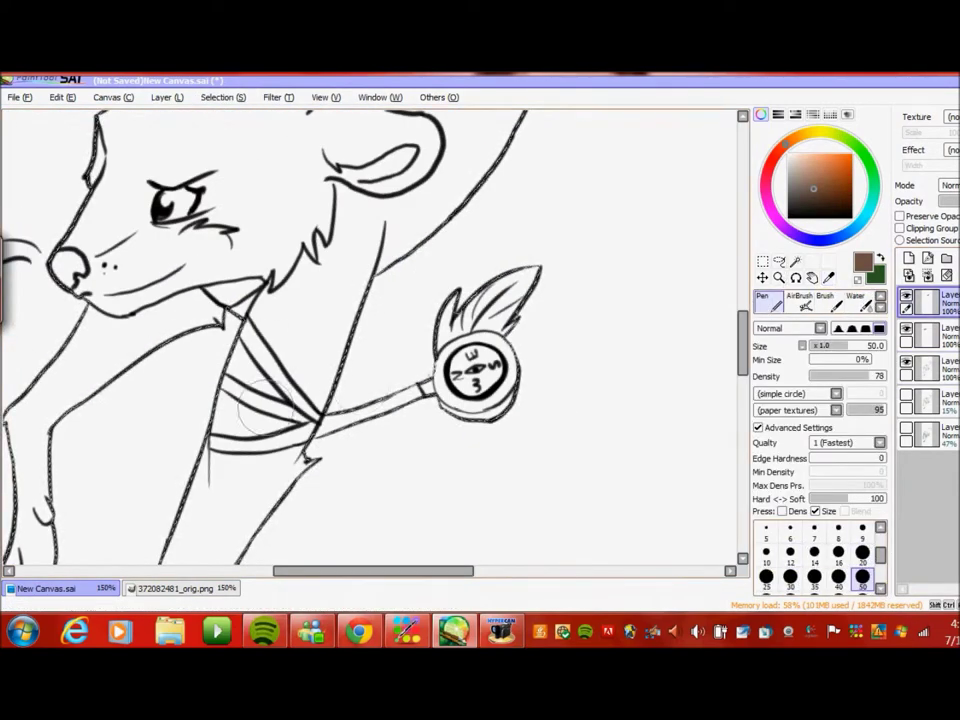
pyautogui.scroll(4, 728, 485)
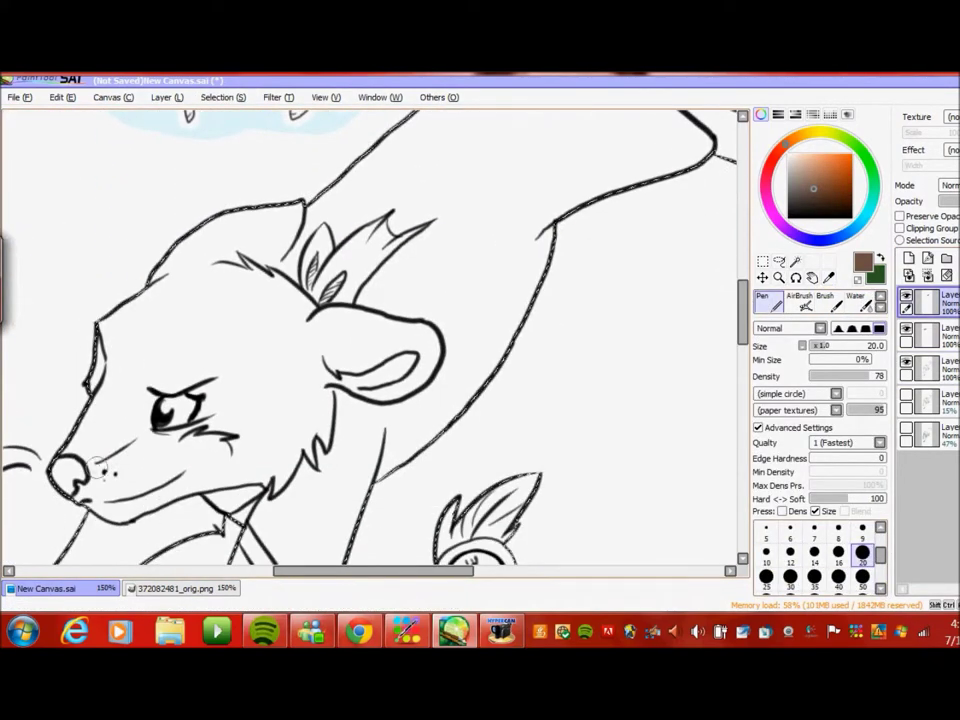
pyautogui.moveTo(98, 466); pyautogui.dragTo(60, 451)
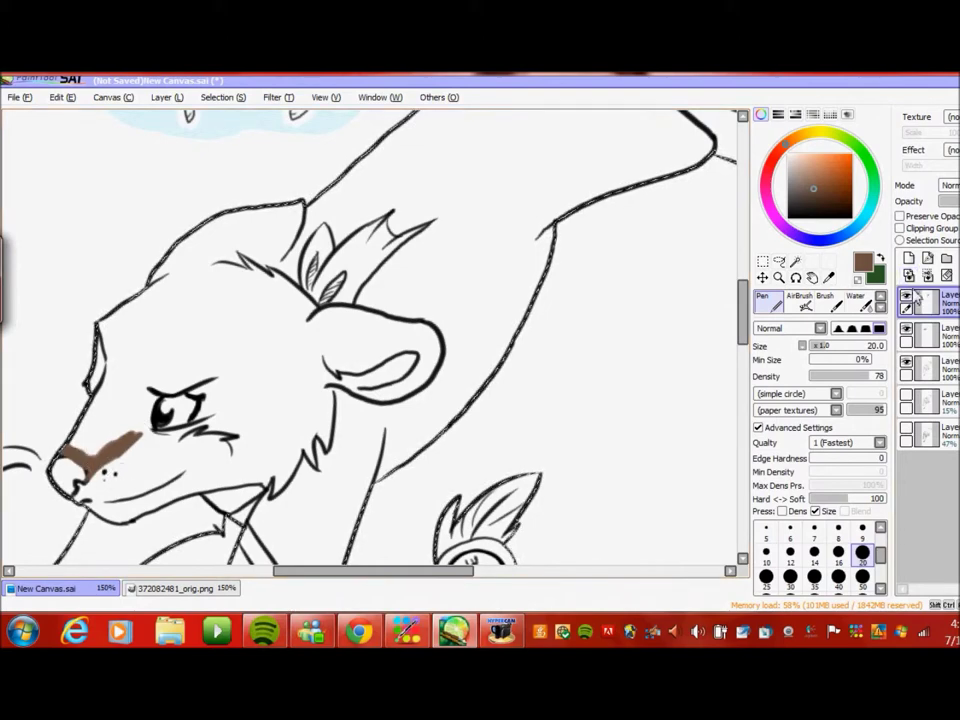
pyautogui.hotkey('ctrl', 'z')
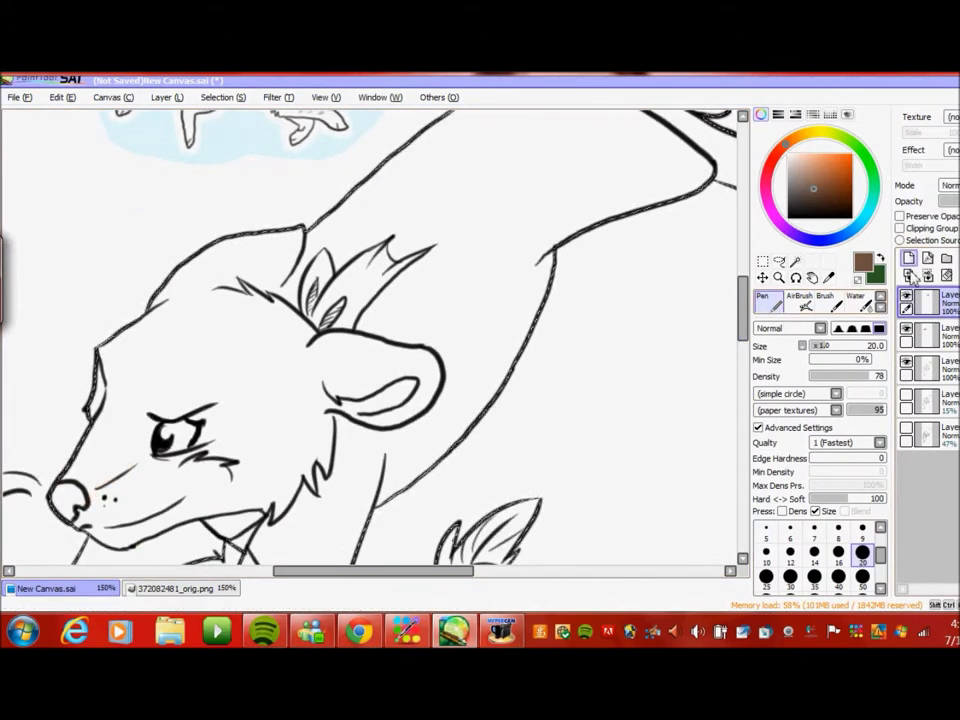
# - Add a new layer in Multiply mode for the colours, undo the test stroke and switch to the AirBrush
pyautogui.click(948, 185)
pyautogui.click(950, 210)
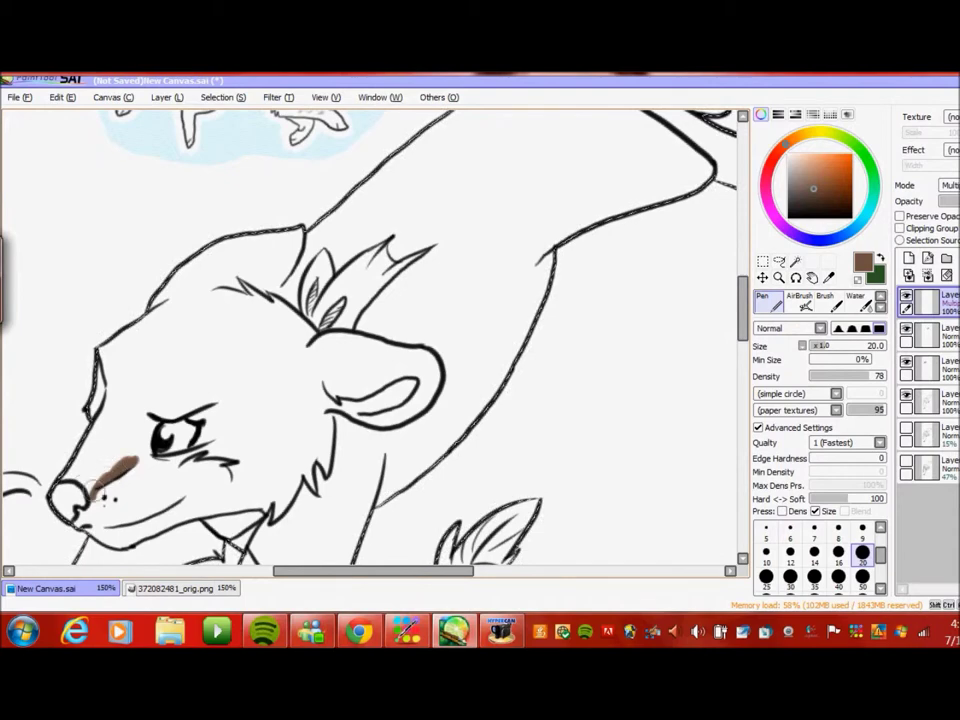
pyautogui.hotkey('ctrl', 'z')
pyautogui.press('v')
# - Airbrush brown at size 14 over the muzzle, below the eye and along the cheek's fur edge
pyautogui.moveTo(138, 458); pyautogui.dragTo(78, 478)
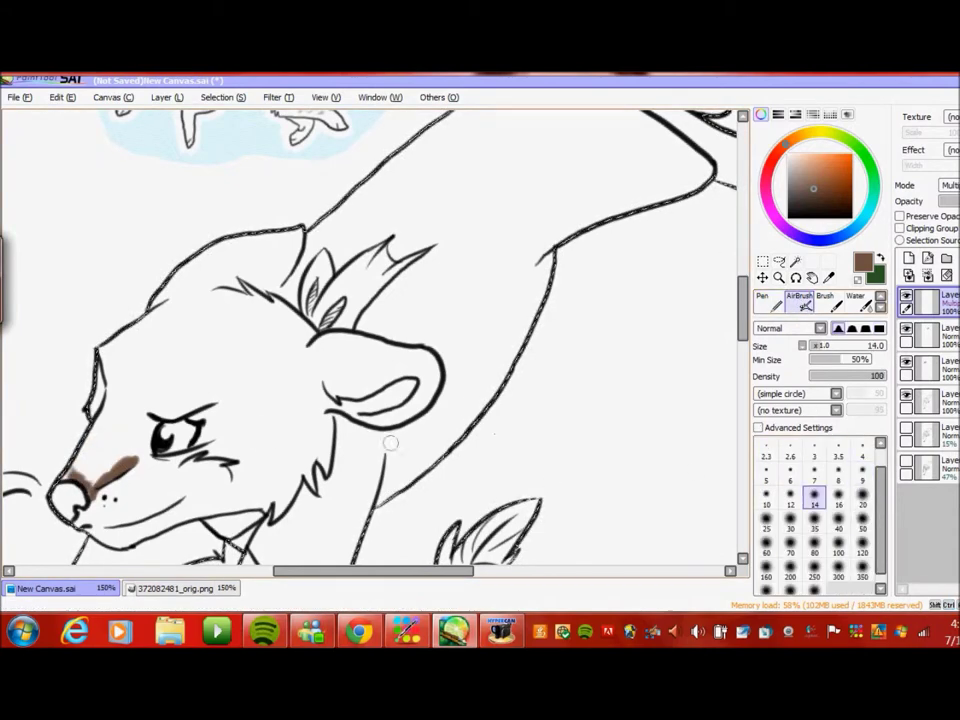
pyautogui.scroll(5, 743, 268)
pyautogui.scroll(-4, 725, 306)
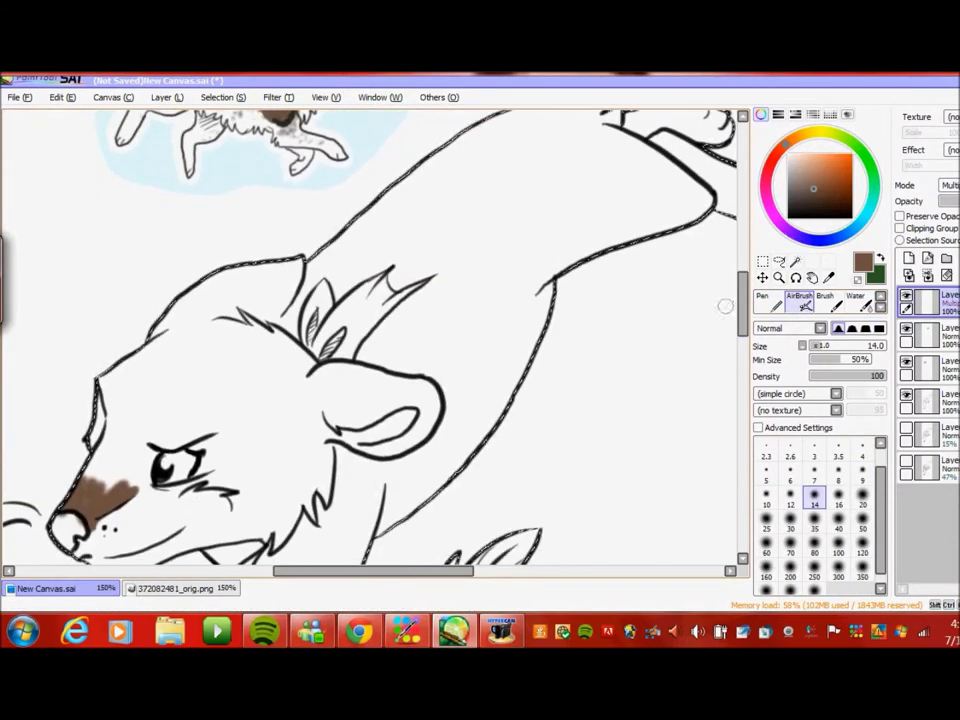
pyautogui.scroll(-1, 743, 320)
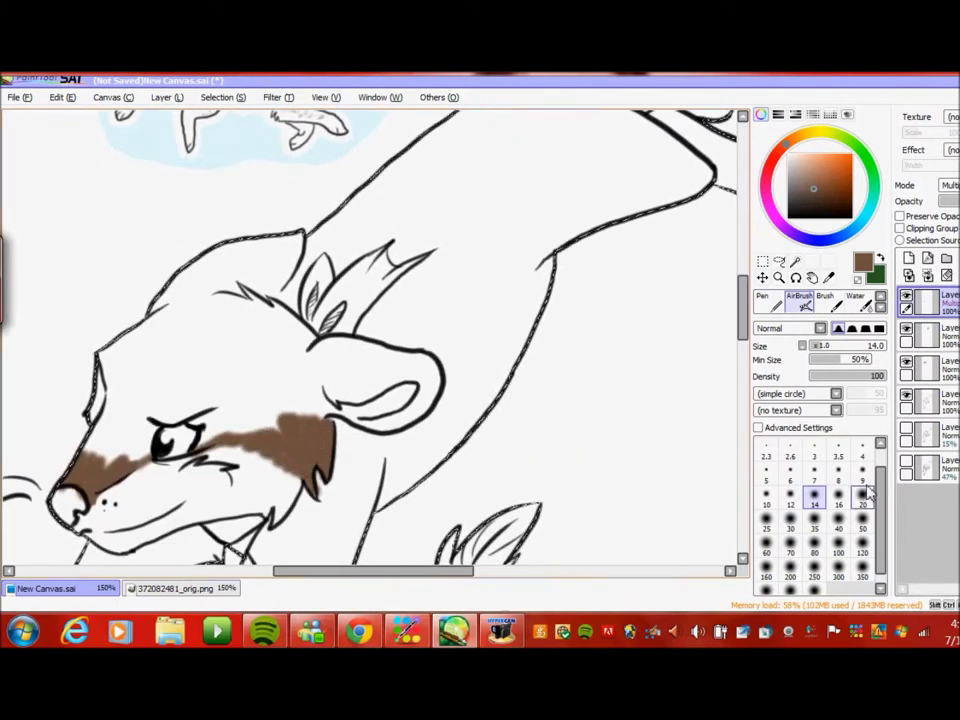
# - Enlarge the AirBrush to size 40 and fill the forehead and the rest of the upper head with brown
pyautogui.click(838, 518)
pyautogui.moveTo(225, 425); pyautogui.dragTo(305, 405)
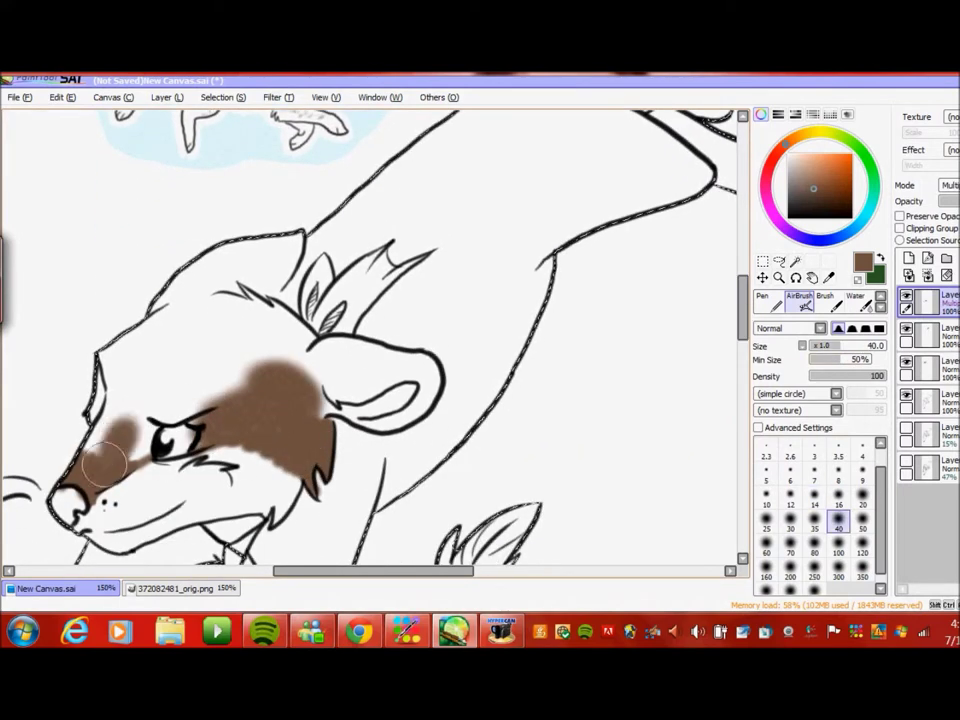
pyautogui.moveTo(92, 435)
pyautogui.mouseDown()
pyautogui.moveTo(140, 440)
pyautogui.moveTo(150, 380)
pyautogui.moveTo(129, 349)
pyautogui.moveTo(160, 460)
pyautogui.moveTo(236, 390)
pyautogui.moveTo(170, 240)
pyautogui.moveTo(208, 311)
pyautogui.moveTo(276, 327)
pyautogui.moveTo(398, 398)
pyautogui.moveTo(390, 253)
pyautogui.moveTo(386, 300)
pyautogui.moveTo(300, 240)
pyautogui.mouseUp()
pyautogui.scroll(5, 300, 240)
# - Compare with the reference image and airbrush brown down the neck to the straps at size 35
pyautogui.scroll(-8, 269, 407)
pyautogui.press('[')
pyautogui.moveTo(269, 407)
pyautogui.mouseDown()
pyautogui.moveTo(302, 381)
pyautogui.moveTo(325, 331)
pyautogui.moveTo(268, 396)
pyautogui.moveTo(258, 432)
pyautogui.mouseUp()
pyautogui.click(180, 588)
pyautogui.scroll(-3, 300, 350)
pyautogui.click(45, 588)
pyautogui.moveTo(300, 330); pyautogui.dragTo(286, 453)
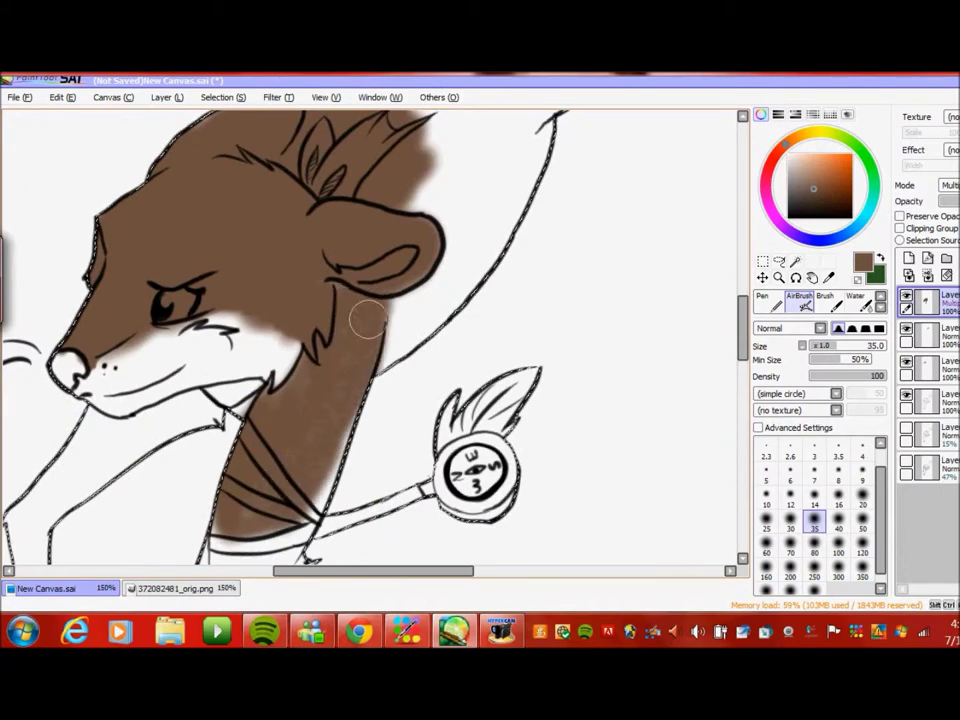
# - Airbrush brown over the back and flank up to the rump, leaving the belly and tail tuft white
pyautogui.scroll(5, 300, 350)
pyautogui.scroll(-2, 300, 350)
pyautogui.moveTo(364, 443)
pyautogui.mouseDown()
pyautogui.moveTo(512, 192)
pyautogui.moveTo(375, 354)
pyautogui.moveTo(332, 296)
pyautogui.moveTo(408, 271)
pyautogui.moveTo(370, 160)
pyautogui.mouseUp()
pyautogui.scroll(2, 550, 295)
pyautogui.moveTo(493, 289)
pyautogui.mouseDown()
pyautogui.moveTo(402, 292)
pyautogui.moveTo(375, 330)
pyautogui.mouseUp()
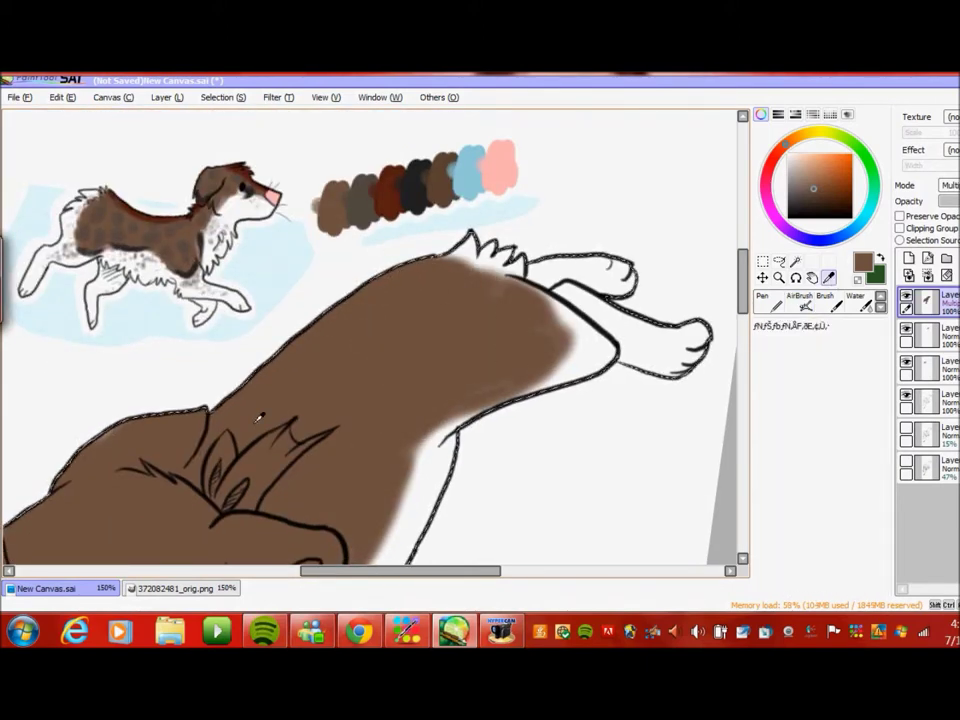
# - Pick the dark grey-brown and paint spots on the ears and the side of the head with the Pen at size 20
pyautogui.click(769, 302)
pyautogui.scroll(-4, 124, 418)
pyautogui.click(175, 588)
pyautogui.click(47, 586)
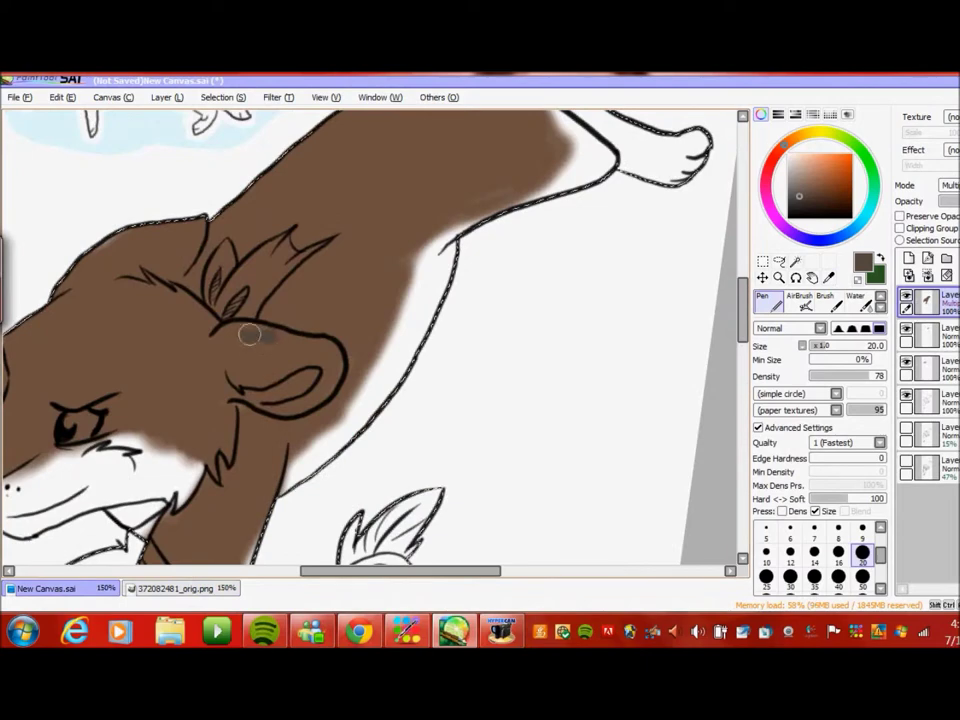
pyautogui.click(105, 255)
pyautogui.click(175, 255)
pyautogui.click(145, 410)
pyautogui.click(320, 350)
pyautogui.click(175, 380)
# - Check the face markings in the reference image and paint white fur streaks along the cheek and beside the eye
pyautogui.scroll(5, 380, 450)
pyautogui.click(205, 590)
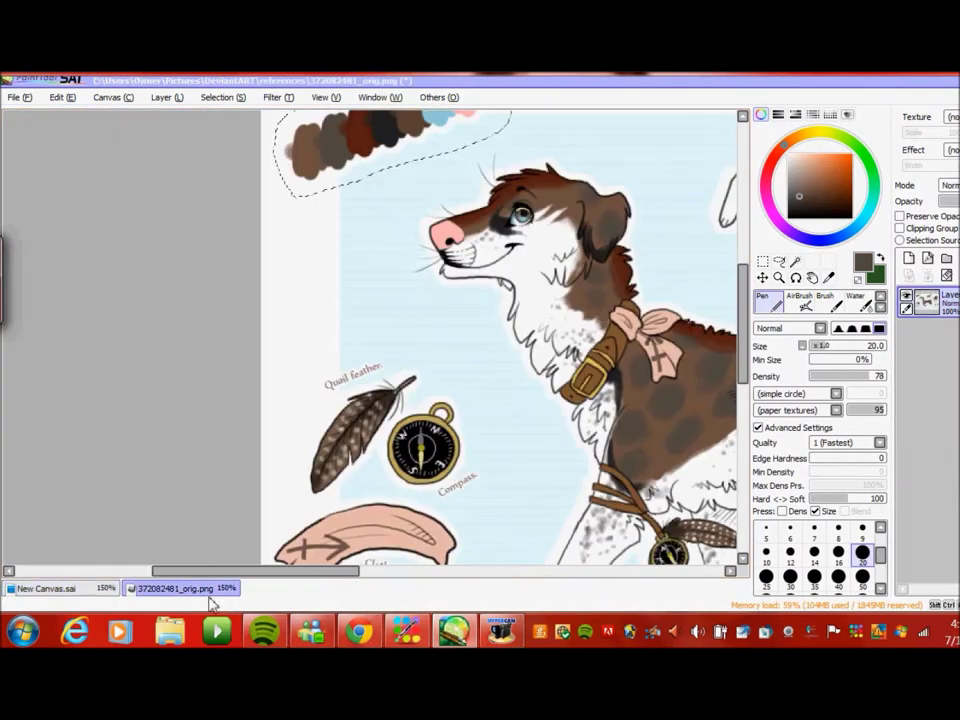
pyautogui.click(60, 588)
pyautogui.moveTo(300, 412); pyautogui.dragTo(165, 420)
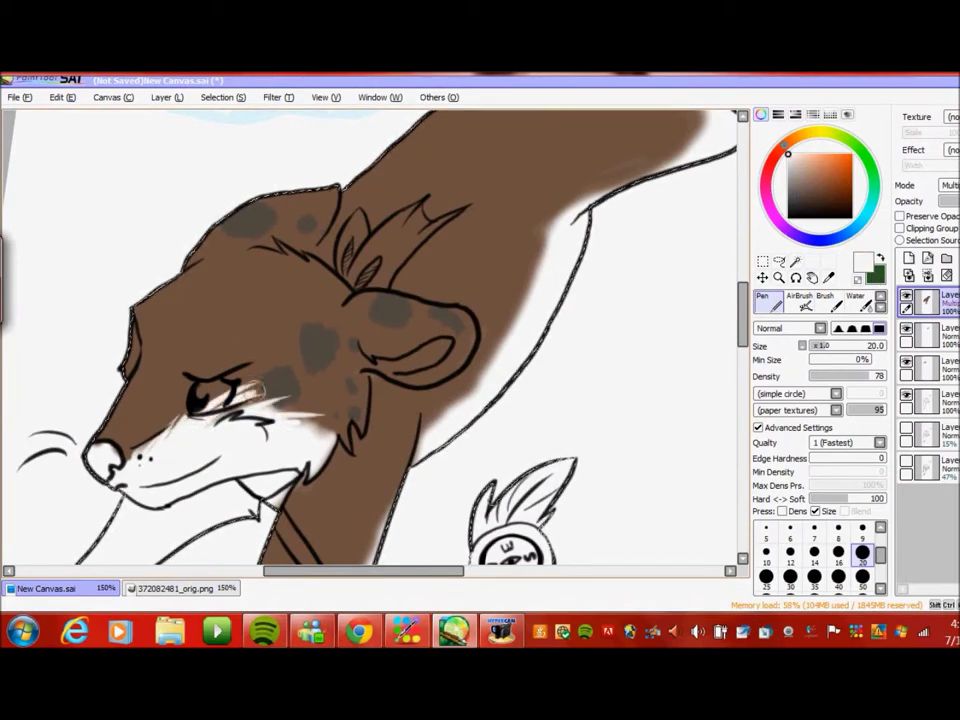
# - Compare with the reference, airbrush dark grey-brown spots on the forehead and neck at size 35, and brown the far foreleg's upper part
pyautogui.click(799, 297)
pyautogui.scroll(3, 400, 300)
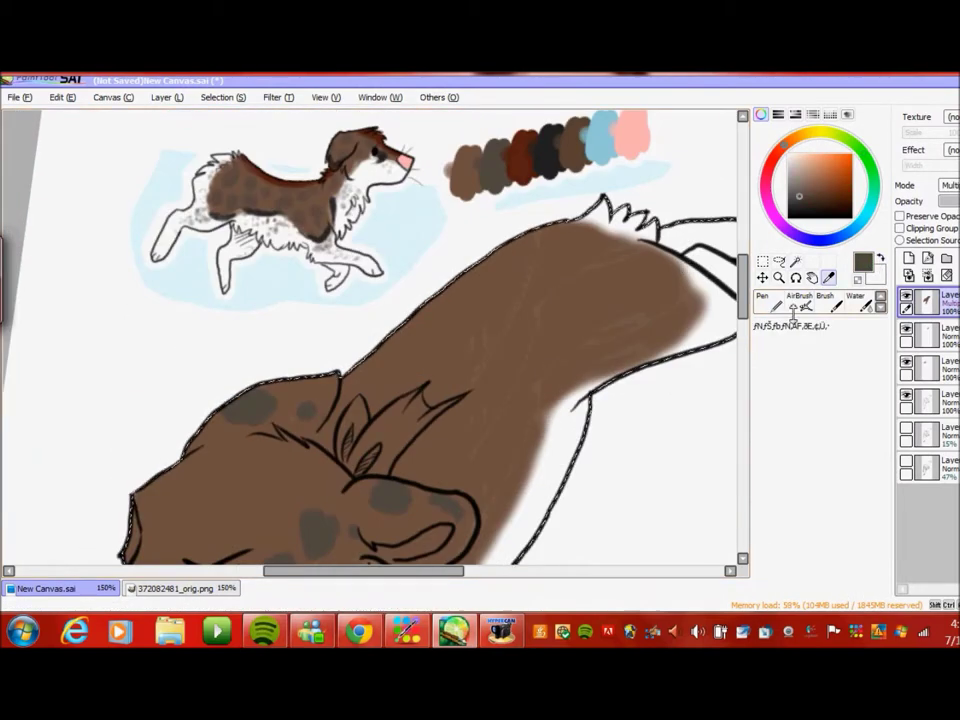
pyautogui.scroll(-3, 400, 300)
pyautogui.click(183, 588)
pyautogui.click(60, 588)
pyautogui.scroll(-3, 370, 410)
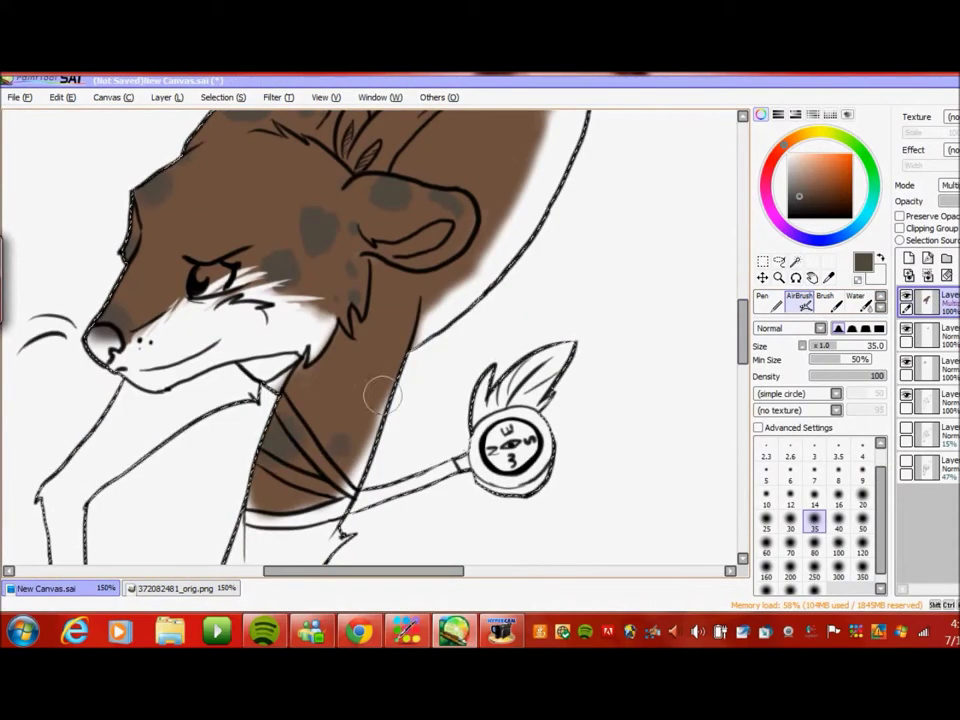
pyautogui.keyDown('alt'); pyautogui.click(392, 311); pyautogui.keyUp('alt')
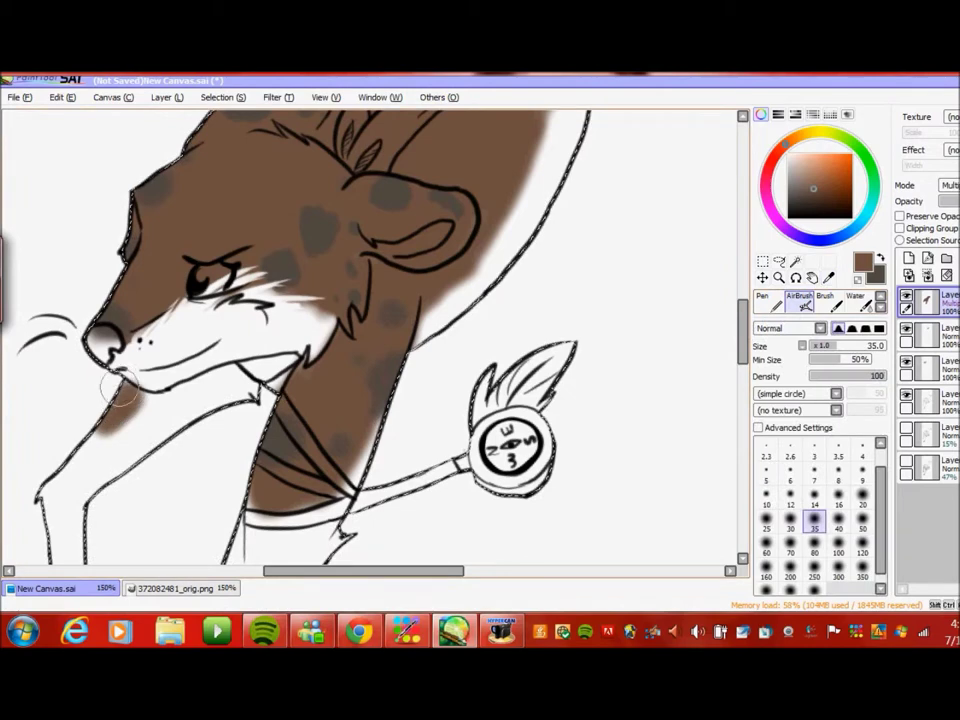
pyautogui.moveTo(178, 397); pyautogui.dragTo(115, 415)
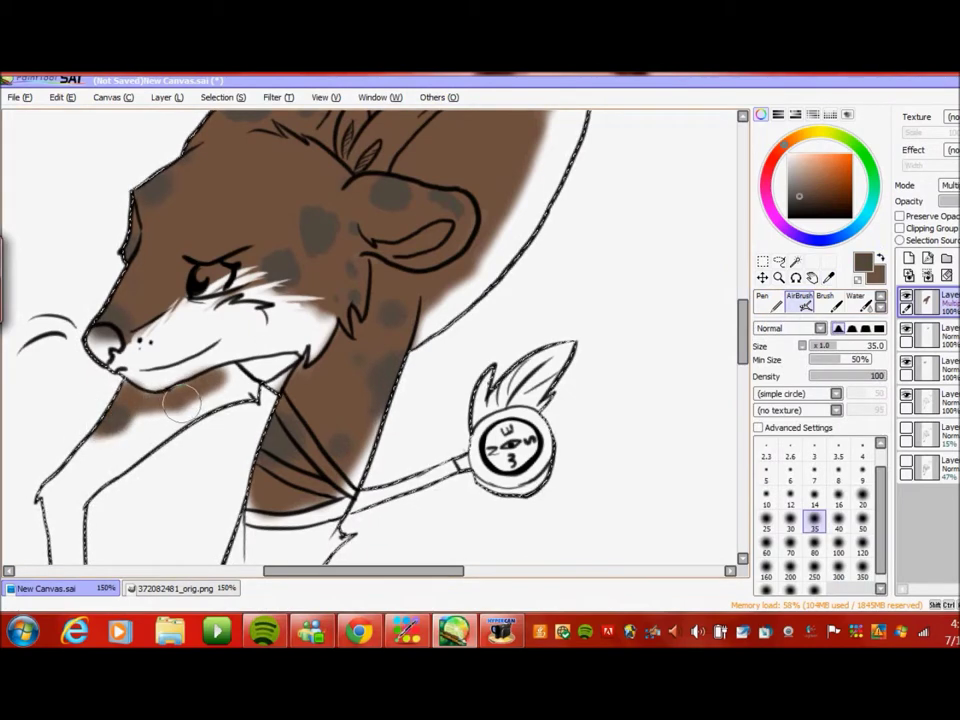
# - Paint dark grey-brown spots over the shoulder, back and rump, softening them with the Water tool at size 20
pyautogui.scroll(4, 408, 255)
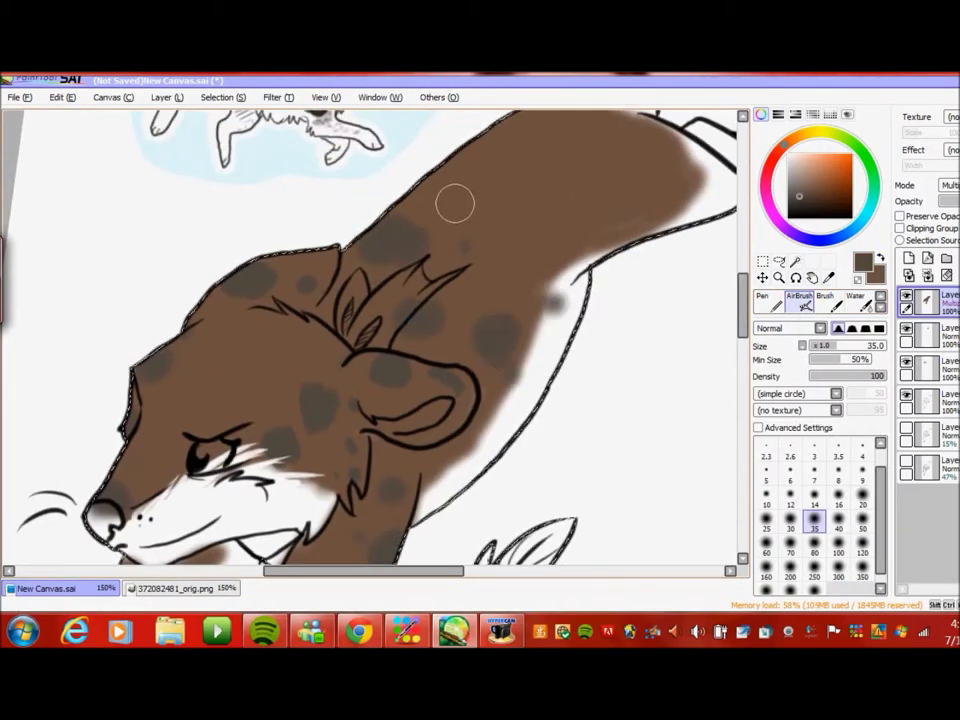
pyautogui.press('b')
pyautogui.press('w')
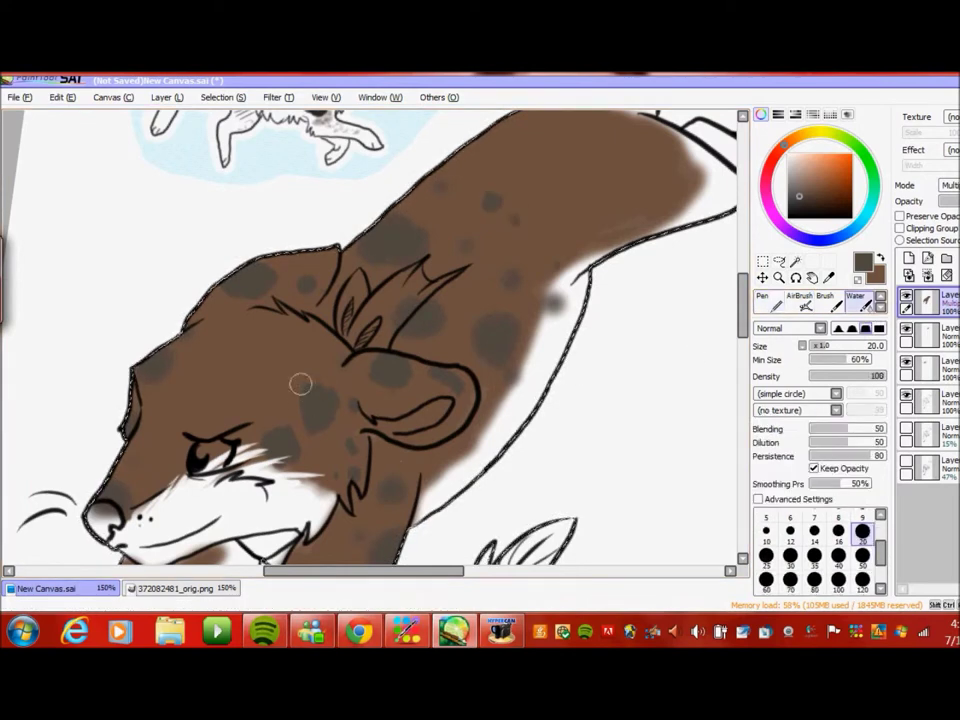
pyautogui.click(762, 300)
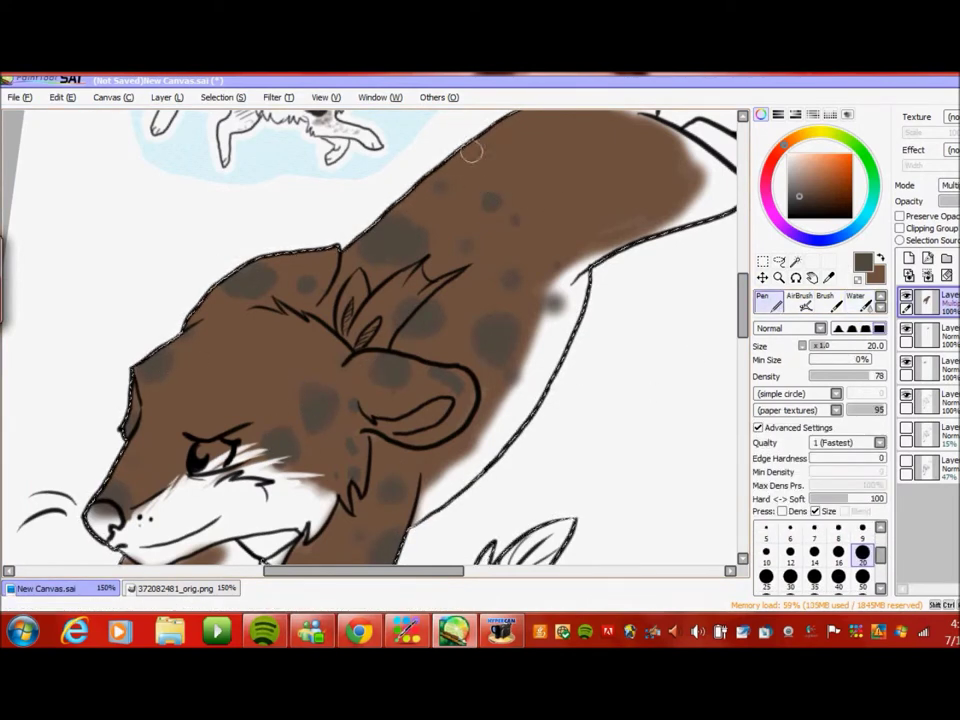
pyautogui.press('w')
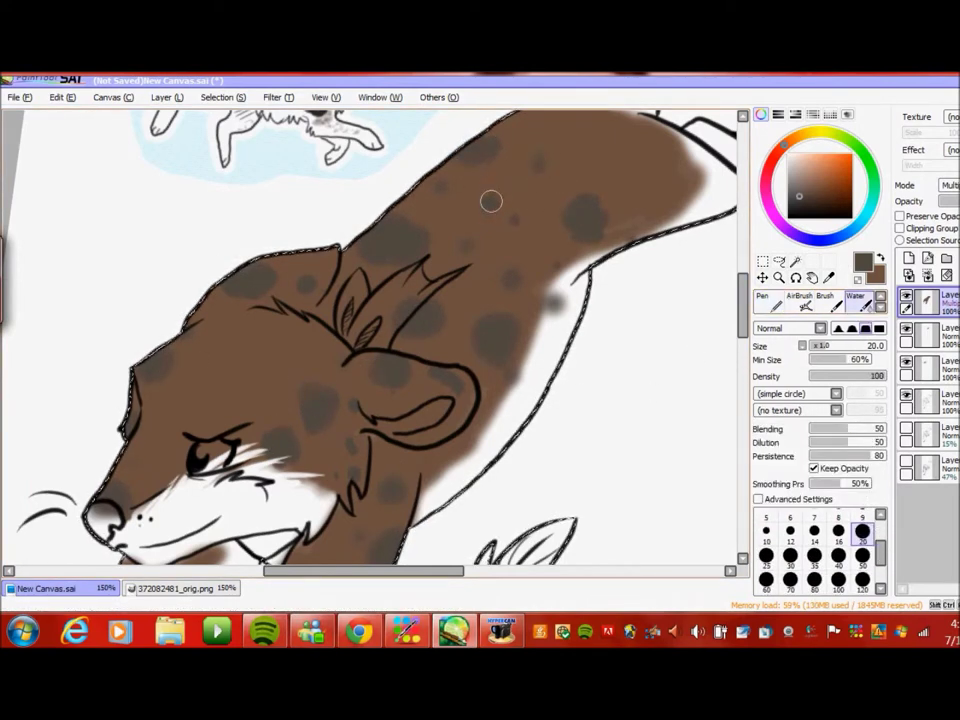
pyautogui.scroll(2, 623, 207)
pyautogui.press('n')
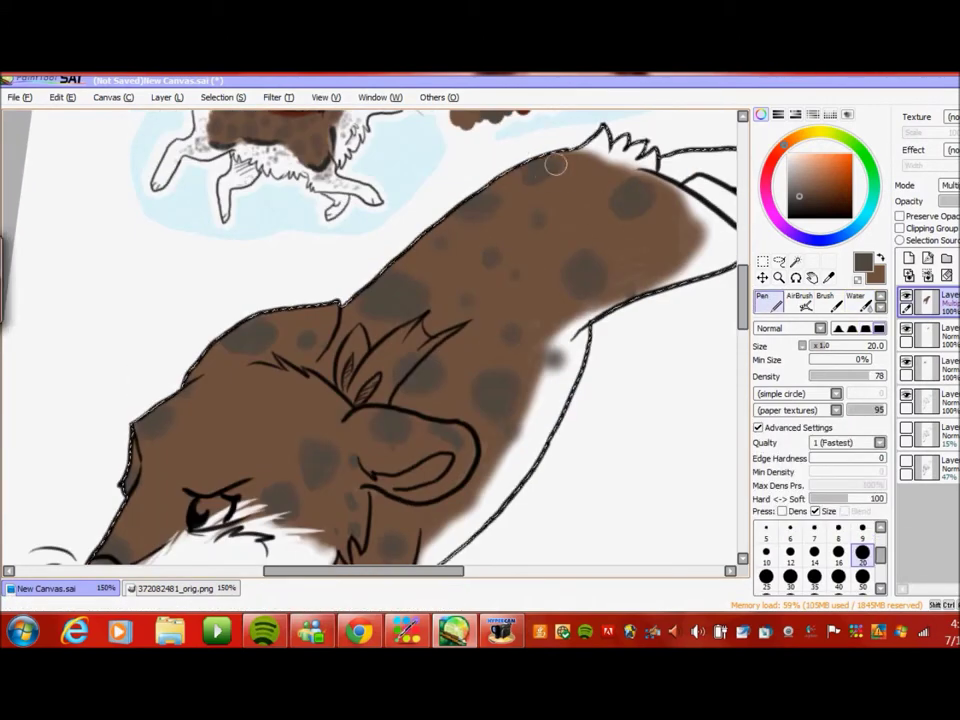
pyautogui.press('w')
# - Check the reference image and dot small dark grey-brown speckles down both white front legs with the Pen at size 20
pyautogui.moveTo(742, 313); pyautogui.dragTo(742, 283)
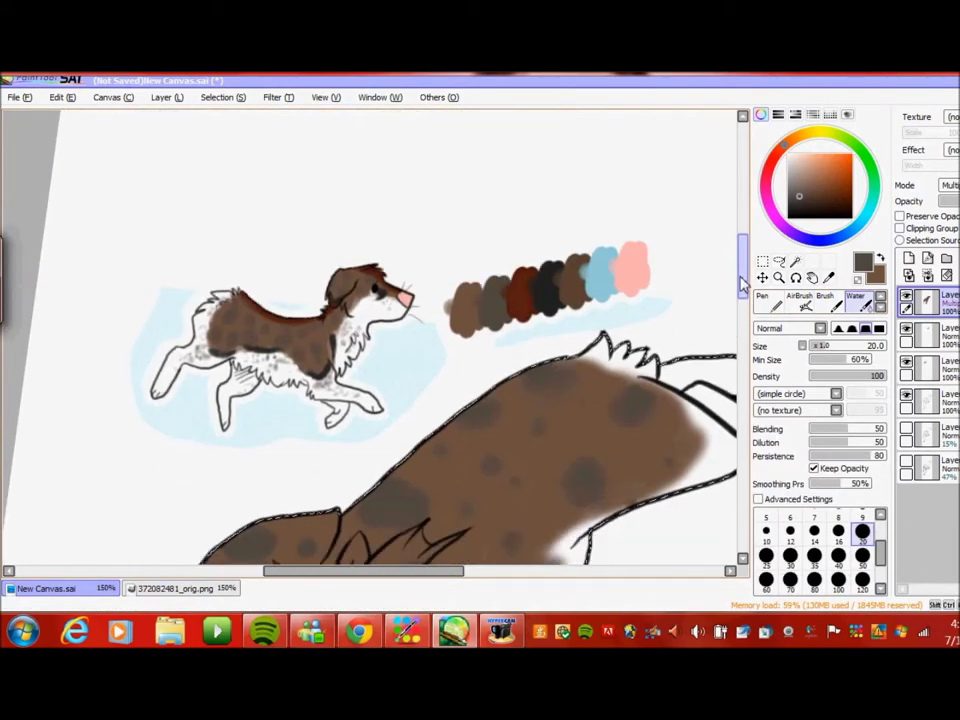
pyautogui.hotkey('ctrl', 'Tab')
pyautogui.hotkey('ctrl', 'Tab')
pyautogui.press('n')
pyautogui.scroll(-4, 100, 380)
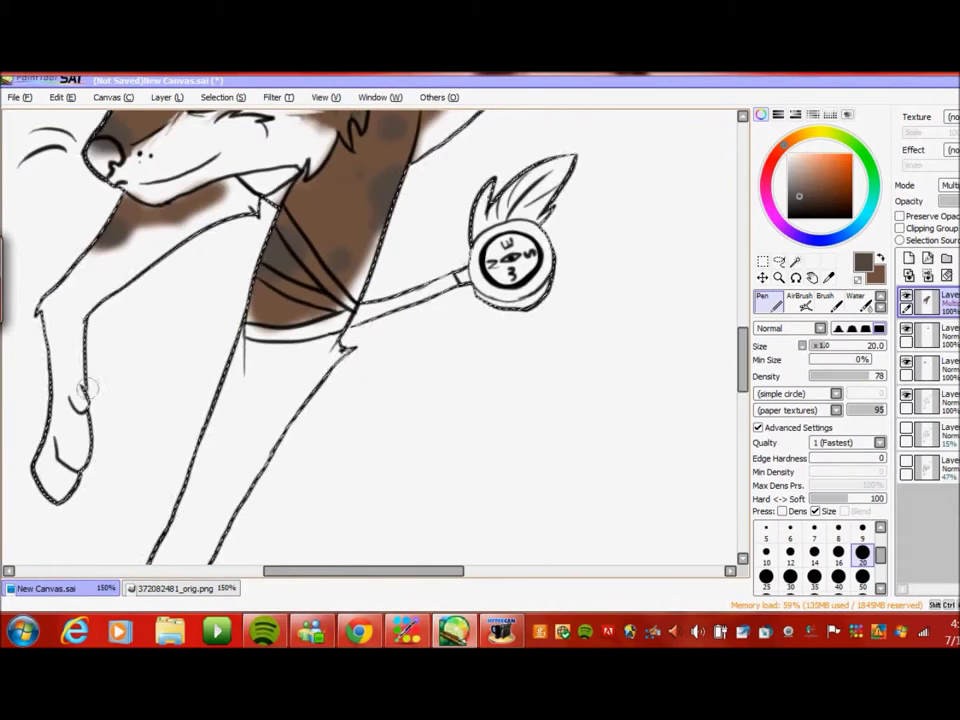
pyautogui.click(244, 358)
pyautogui.click(256, 376)
pyautogui.click(230, 410)
pyautogui.hotkey('ctrl', 'Tab')
pyautogui.hotkey('ctrl', 'Tab')
pyautogui.click(283, 400)
pyautogui.click(277, 364)
pyautogui.click(308, 354)
pyautogui.click(320, 358)
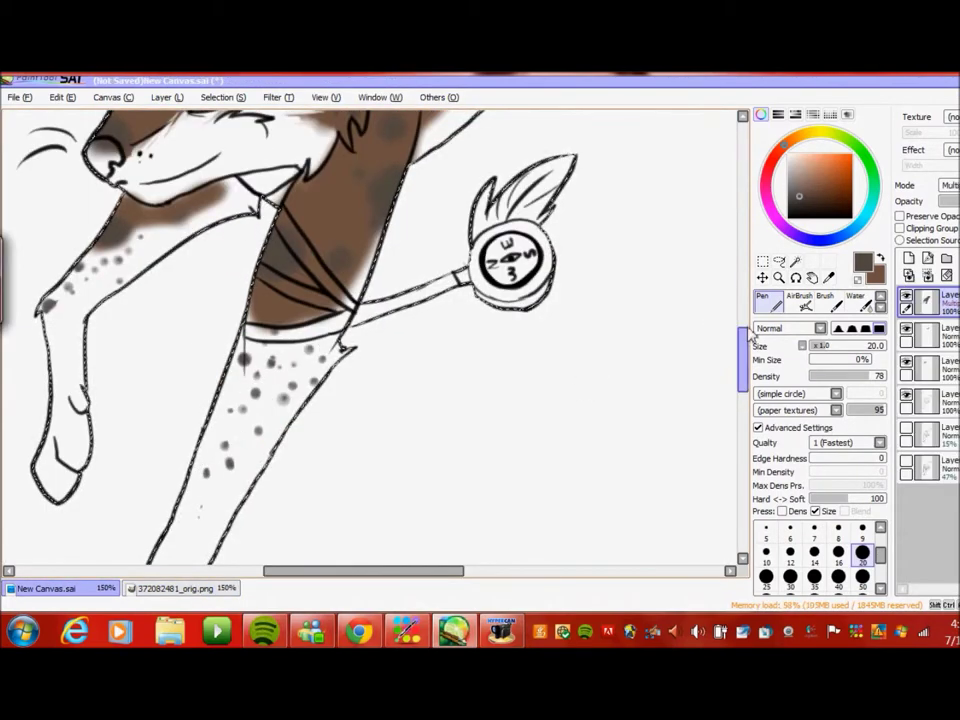
pyautogui.scroll(-3, 240, 300)
# - Add small dark speckles along the white belly strip with the Pen and blend them with the Water tool
pyautogui.scroll(10, 231, 185)
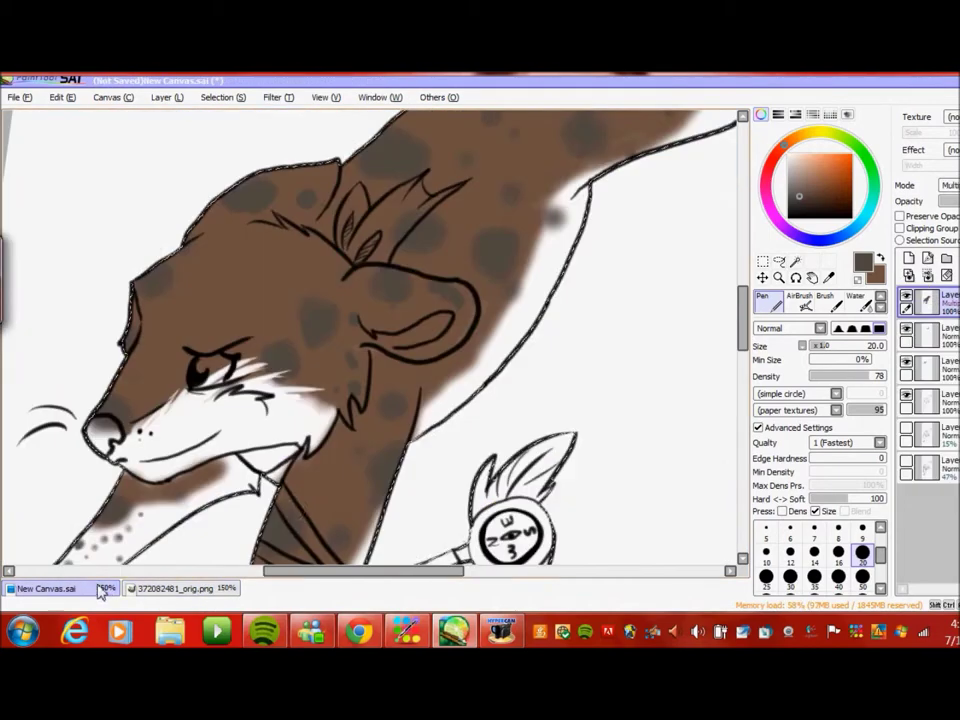
pyautogui.hscroll(1, 291, 574)
pyautogui.scroll(4, 464, 470)
pyautogui.click(495, 430)
pyautogui.click(487, 470)
pyautogui.scroll(-2, 454, 421)
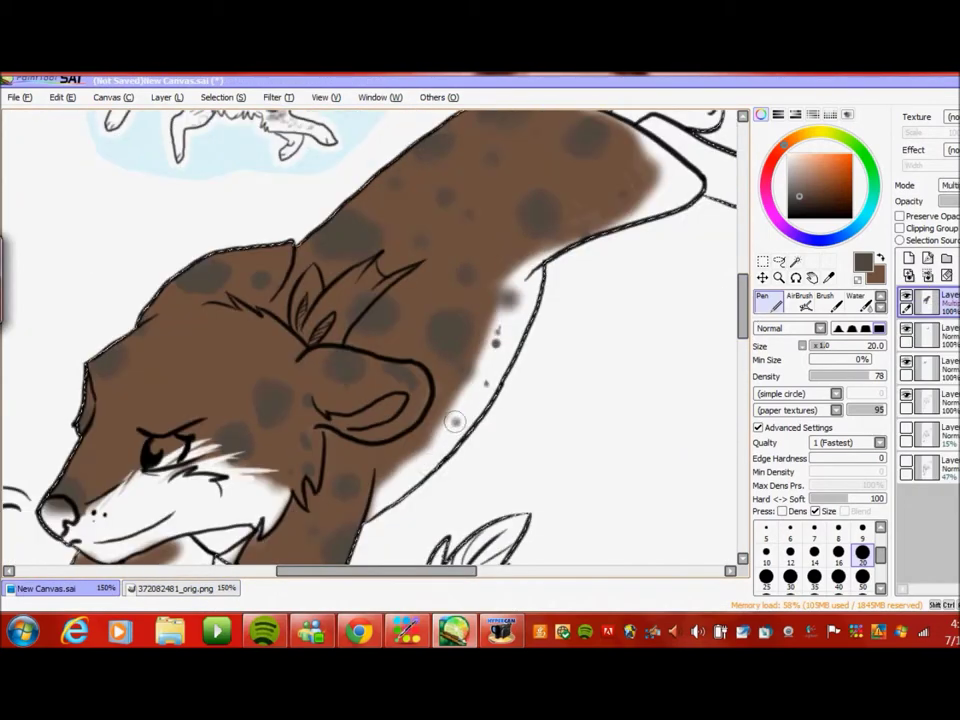
pyautogui.press('w')
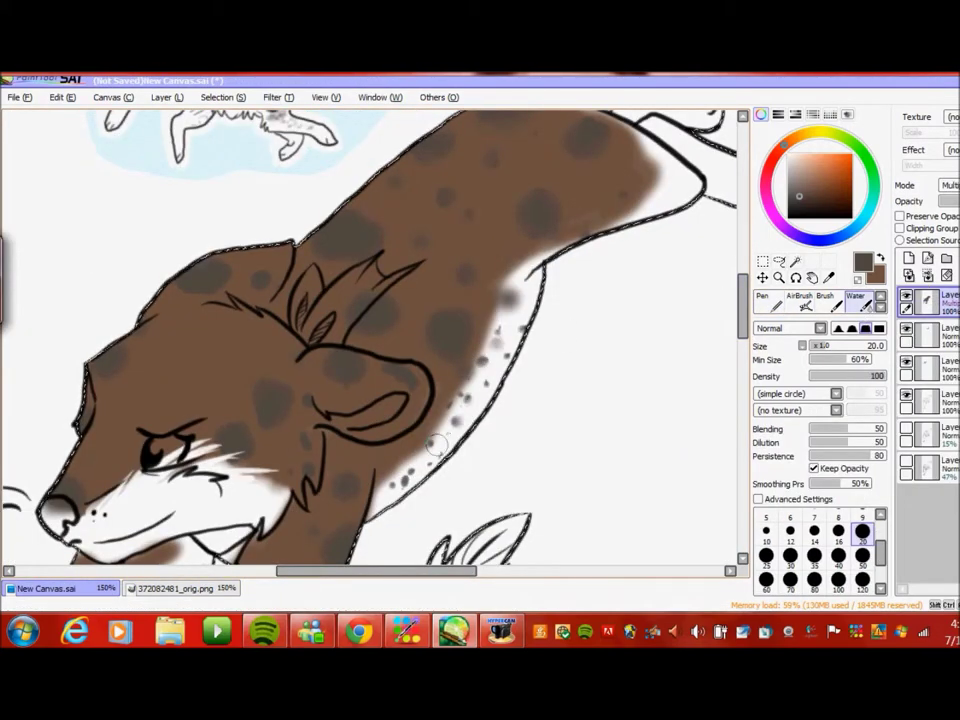
# - Blend the speckles on the front legs with the Water tool at size 20
pyautogui.scroll(-8, 175, 383)
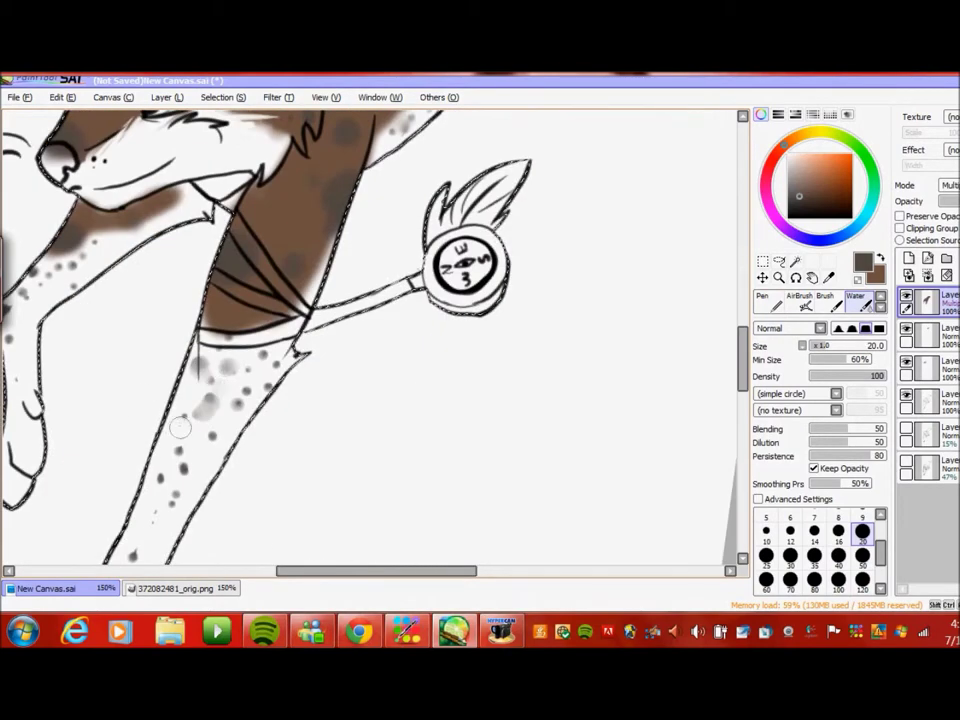
pyautogui.hscroll(-3, 221, 440)
pyautogui.moveTo(341, 574)
pyautogui.mouseDown()
pyautogui.moveTo(389, 574)
pyautogui.moveTo(355, 574)
pyautogui.moveTo(381, 572)
pyautogui.mouseUp()
# - Speckle the white rump and hind legs with the Pen and add soft airbrushed spots at size 35
pyautogui.scroll(8, 389, 500)
pyautogui.click(778, 307)
pyautogui.scroll(2, 484, 213)
pyautogui.scroll(2, 463, 212)
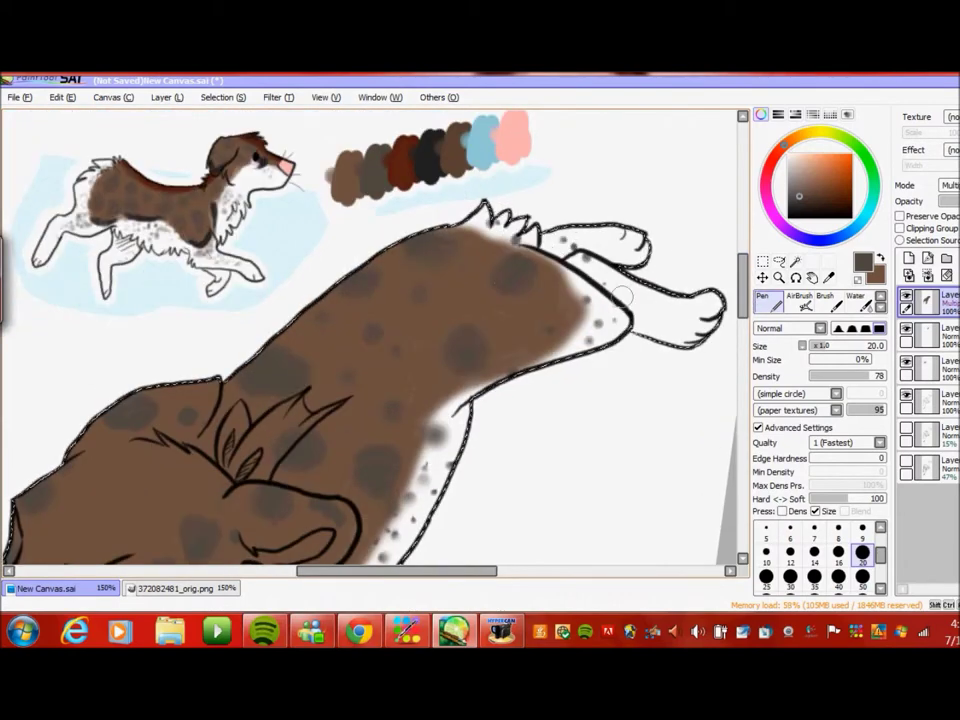
pyautogui.click(798, 296)
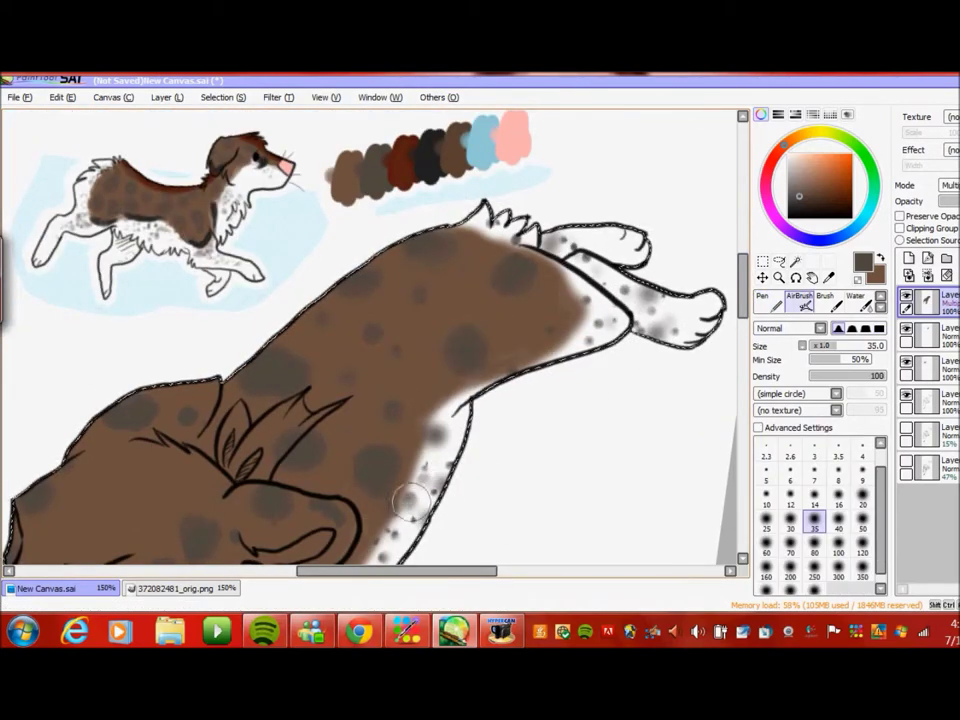
# - Pick the dark red from the palette and airbrush a stripe from the nose over the head and along the back at size 35
pyautogui.hscroll(-2, 507, 296)
pyautogui.scroll(-1, 739, 311)
pyautogui.scroll(2, 739, 311)
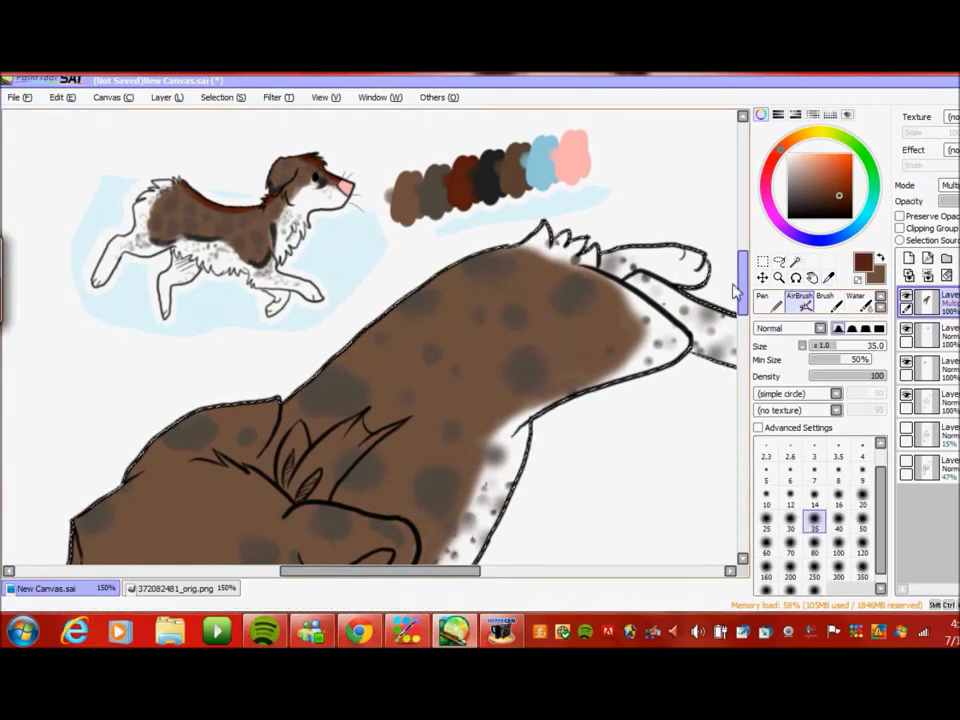
pyautogui.click(228, 590)
pyautogui.hscroll(5, 499, 499)
pyautogui.scroll(2, 499, 499)
pyautogui.click(46, 588)
pyautogui.moveTo(210, 330)
pyautogui.mouseDown()
pyautogui.moveTo(281, 251)
pyautogui.moveTo(356, 193)
pyautogui.moveTo(542, 154)
pyautogui.mouseUp()
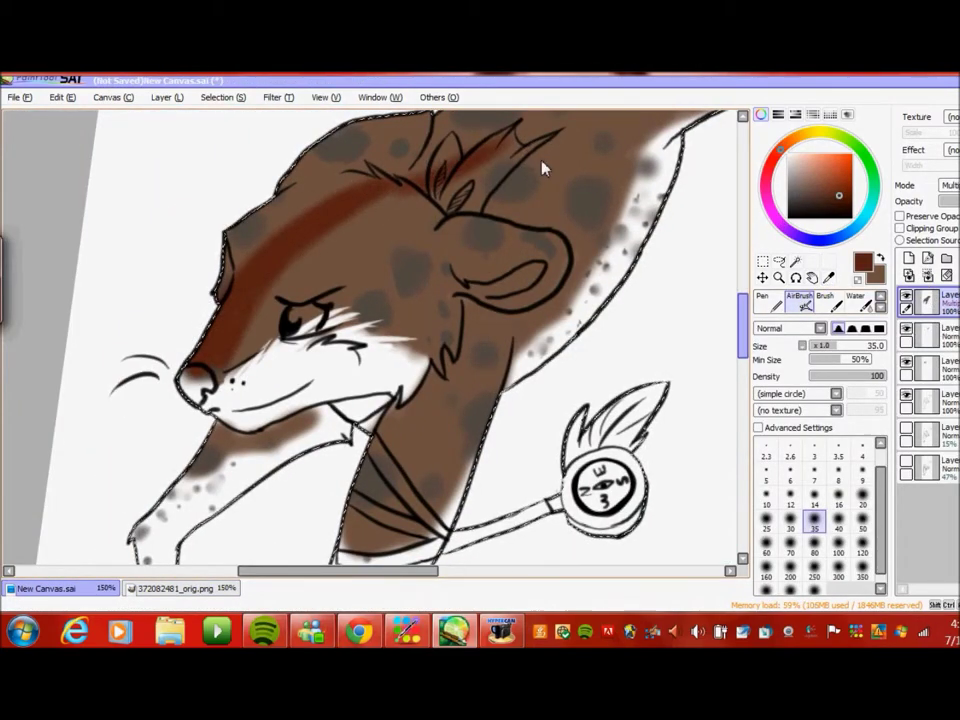
pyautogui.scroll(5, 375, 445)
pyautogui.hscroll(3, 375, 445)
# - Check the thigh markings in the reference image and airbrush the cluster of dark red spots on the thigh at size 16
pyautogui.click(180, 588)
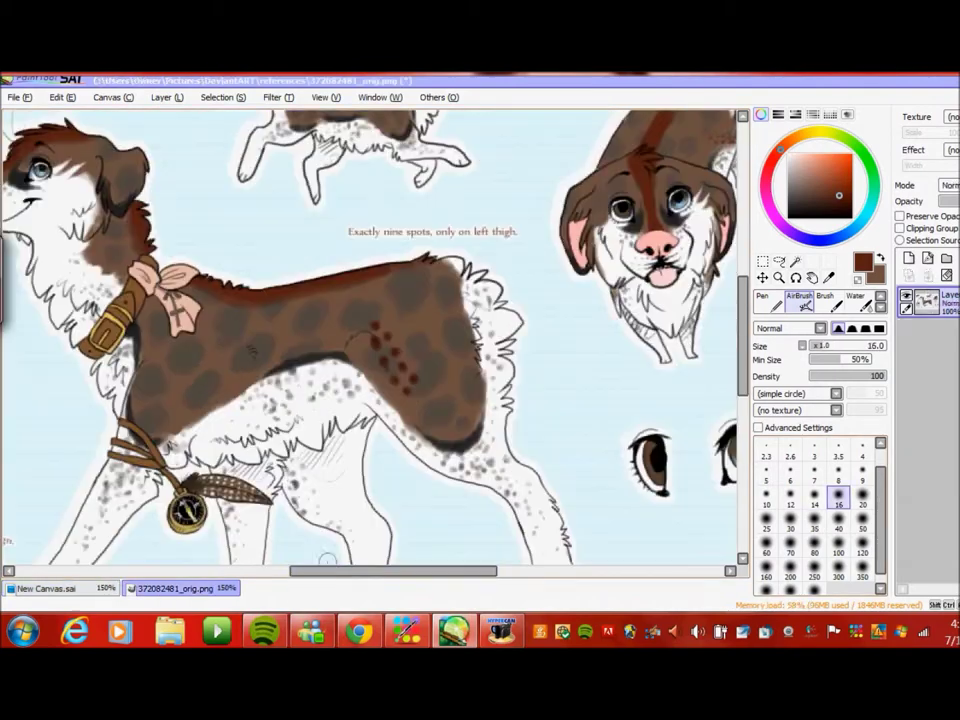
pyautogui.click(46, 588)
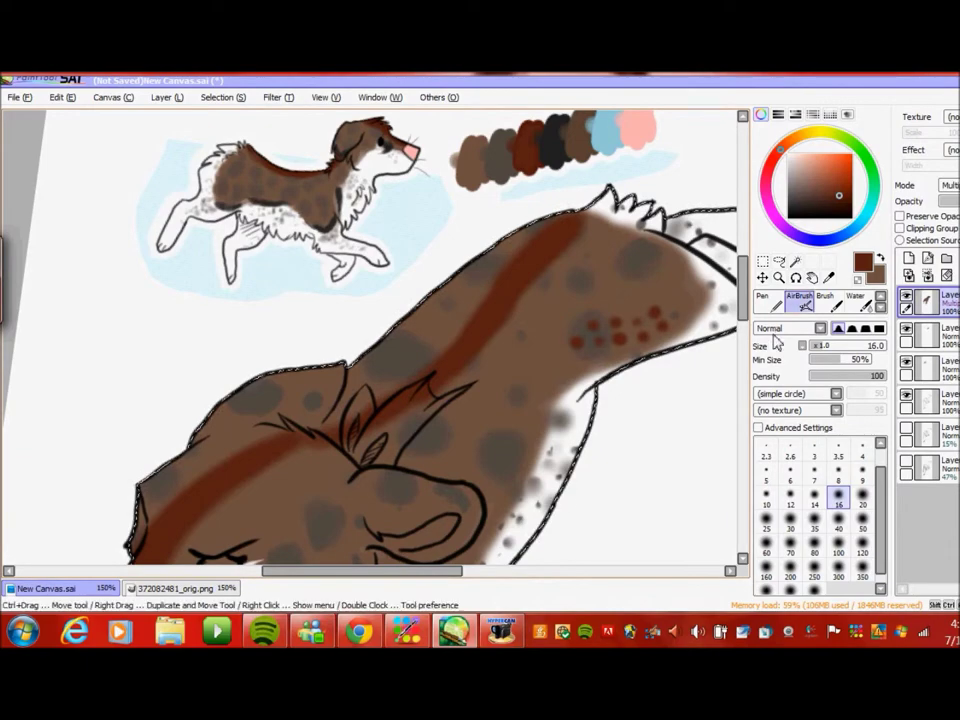
# - Pick the near-black from the palette, study the reference image and paint the dark patch around the eye with the Pen at size 20
pyautogui.press('alt')
pyautogui.moveTo(745, 300)
pyautogui.mouseDown()
pyautogui.moveTo(750, 257)
pyautogui.moveTo(748, 290)
pyautogui.mouseUp()
pyautogui.hotkey('ctrl', 'Tab')
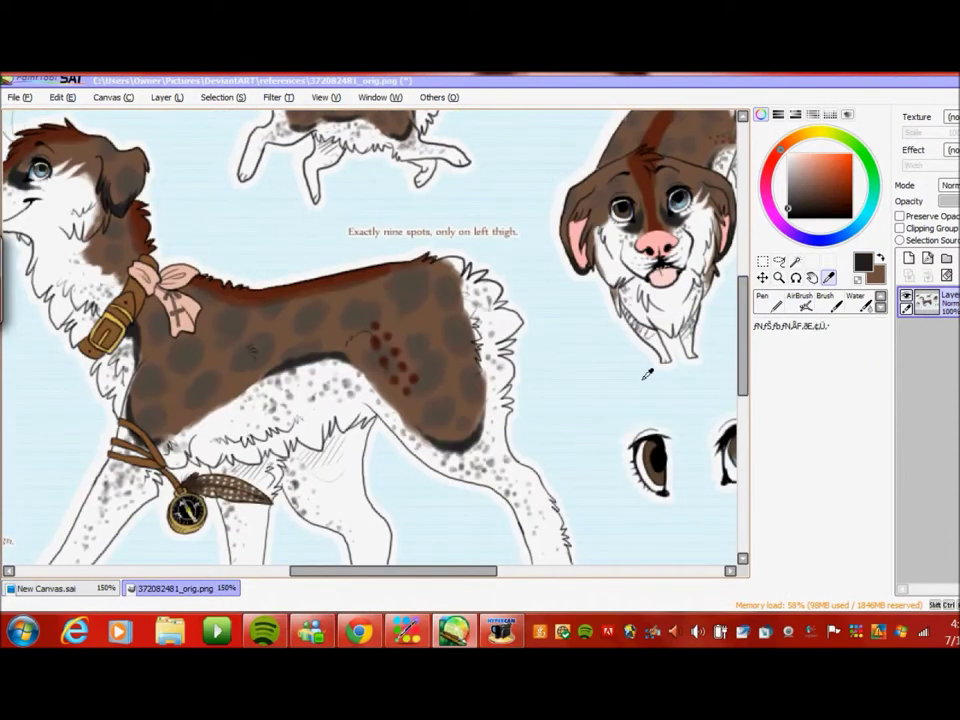
pyautogui.scroll(3, 700, 330)
pyautogui.scroll(-5, 735, 298)
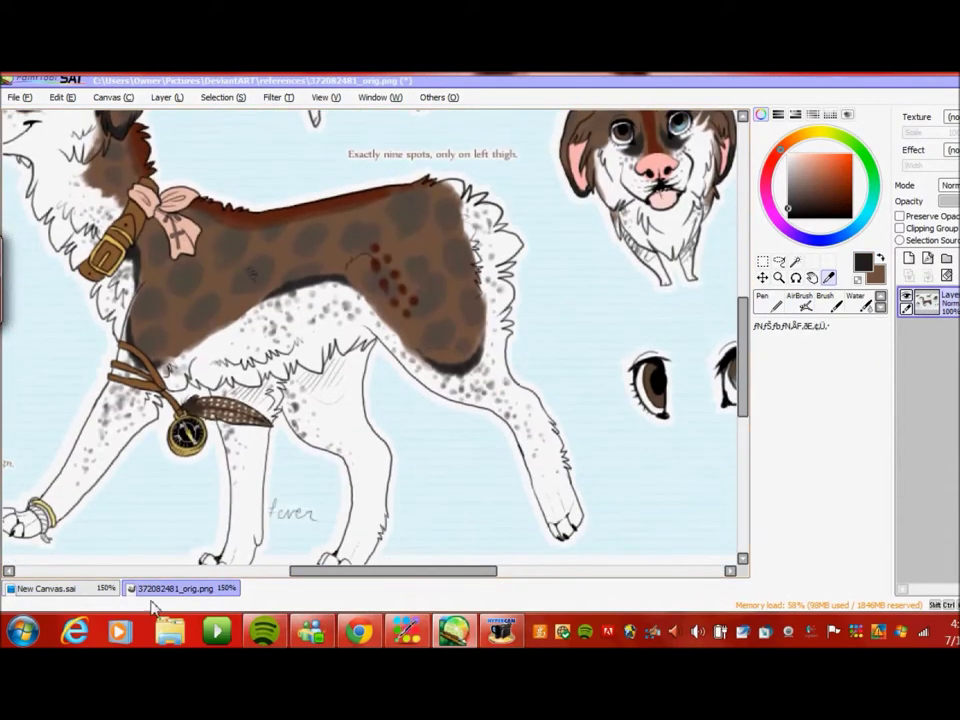
pyautogui.hotkey('ctrl', 'Tab')
pyautogui.scroll(4, 332, 583)
pyautogui.scroll(-4, 363, 474)
pyautogui.hotkey('ctrl', 'Tab')
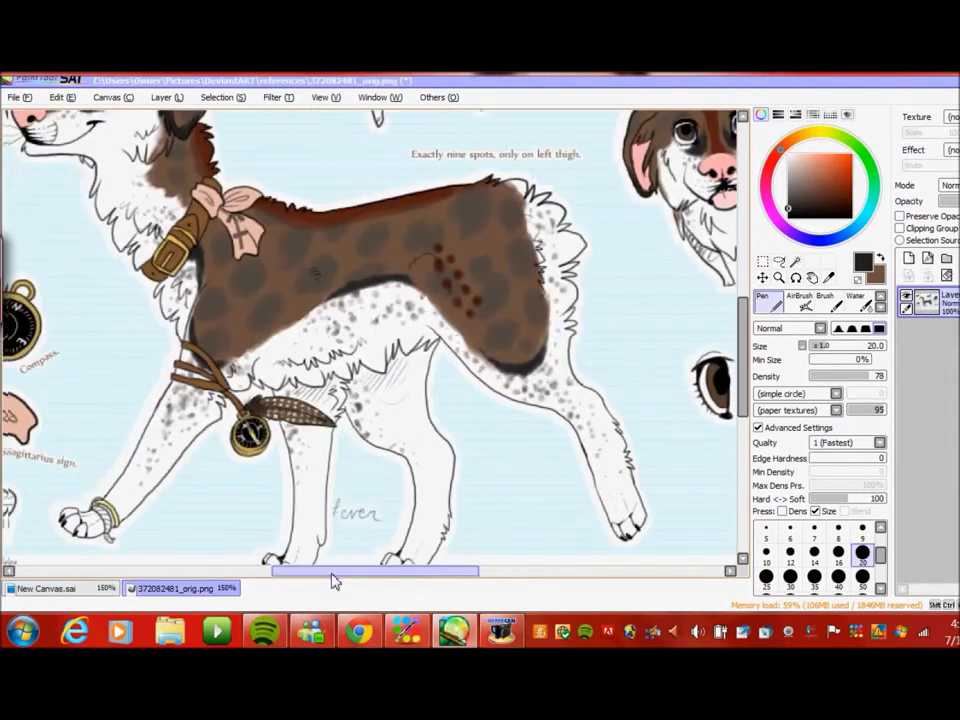
pyautogui.scroll(3, 508, 408)
pyautogui.click(84, 591)
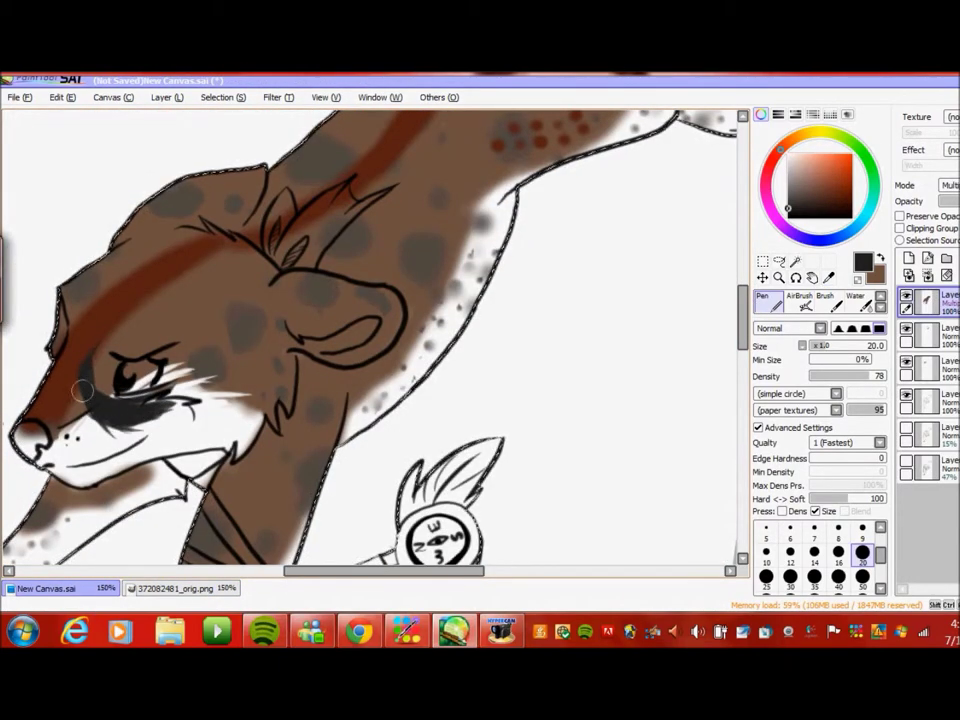
# - Airbrush near-black over the chin and along the lower edge of the far foreleg's brown patch at size 16, checking the reference
pyautogui.click(798, 300)
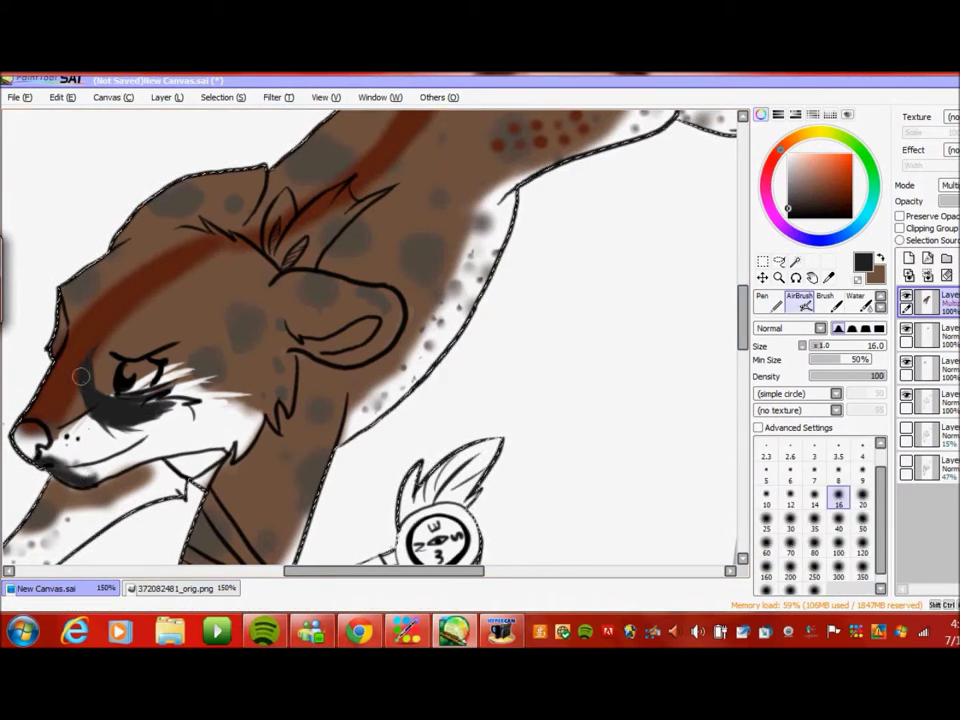
pyautogui.scroll(-3, 406, 572)
pyautogui.click(175, 588)
pyautogui.click(60, 589)
pyautogui.click(175, 588)
pyautogui.click(72, 594)
pyautogui.moveTo(130, 300)
pyautogui.mouseDown()
pyautogui.moveTo(170, 280)
pyautogui.moveTo(250, 265)
pyautogui.moveTo(167, 328)
pyautogui.mouseUp()
# - Airbrush near-black along the brown coat's belly and rump edges and on the ear tips at size 16
pyautogui.moveTo(743, 340)
pyautogui.mouseDown()
pyautogui.moveTo(743, 276)
pyautogui.moveTo(743, 287)
pyautogui.mouseUp()
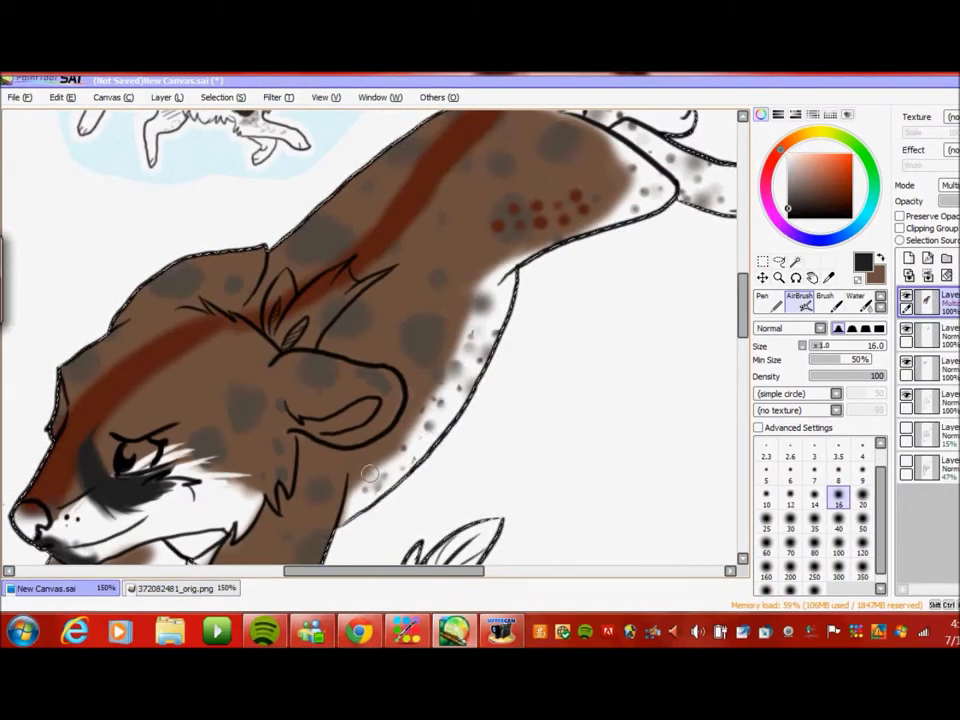
pyautogui.scroll(5, 377, 467)
pyautogui.scroll(-3, 500, 250)
pyautogui.moveTo(558, 200); pyautogui.dragTo(560, 245)
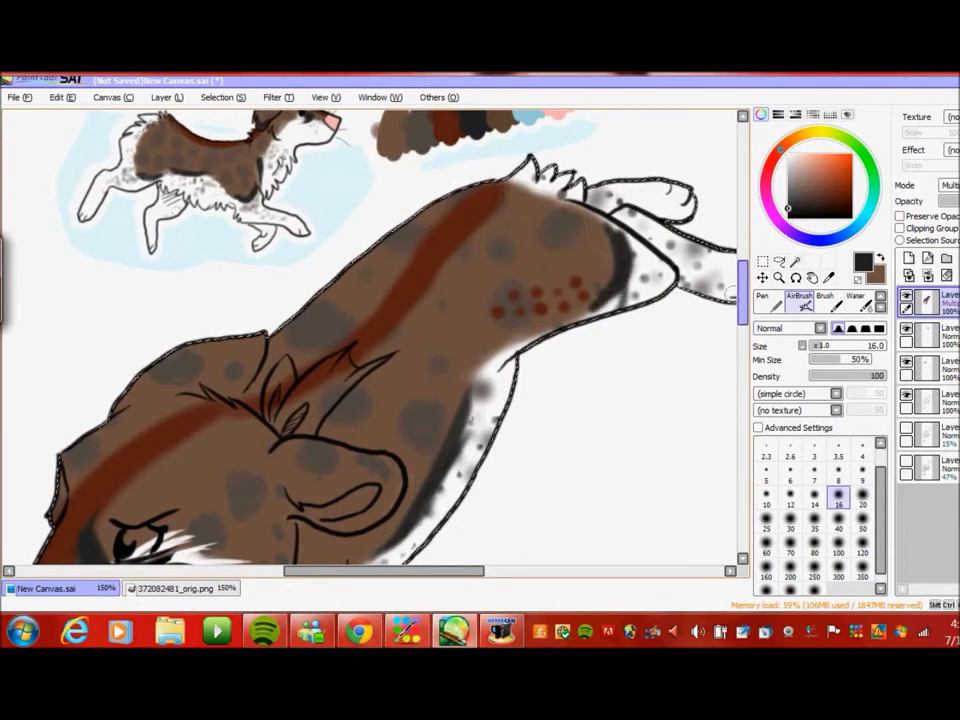
pyautogui.scroll(1, 577, 348)
pyautogui.scroll(3, 737, 268)
pyautogui.scroll(-5, 600, 320)
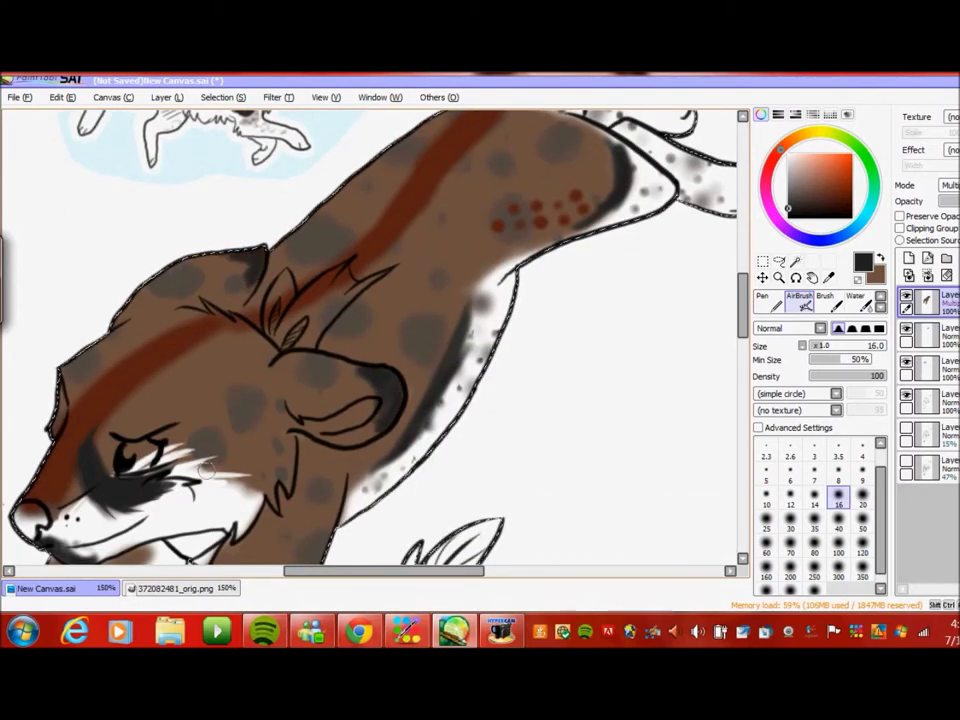
# - Sample the bracelet's colours from the reference image and colour the bracelet yellow, off-white and grey with the Pen at size 20
pyautogui.scroll(-5, 214, 352)
pyautogui.click(175, 588)
pyautogui.scroll(-3, 748, 340)
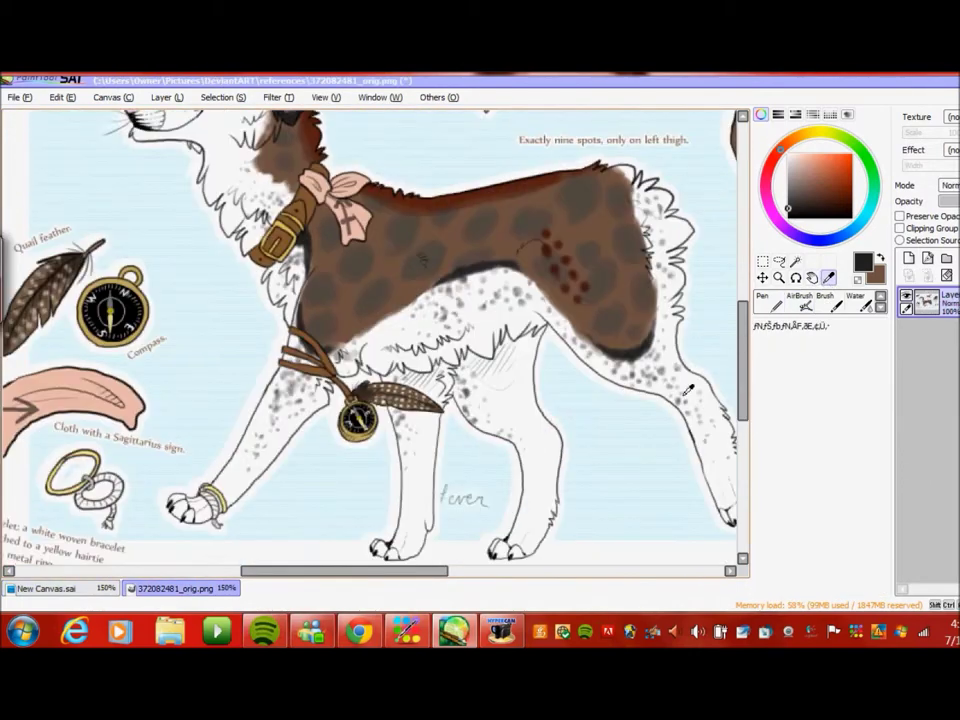
pyautogui.hscroll(-3, 748, 340)
pyautogui.click(45, 588)
pyautogui.press('n')
pyautogui.click(175, 588)
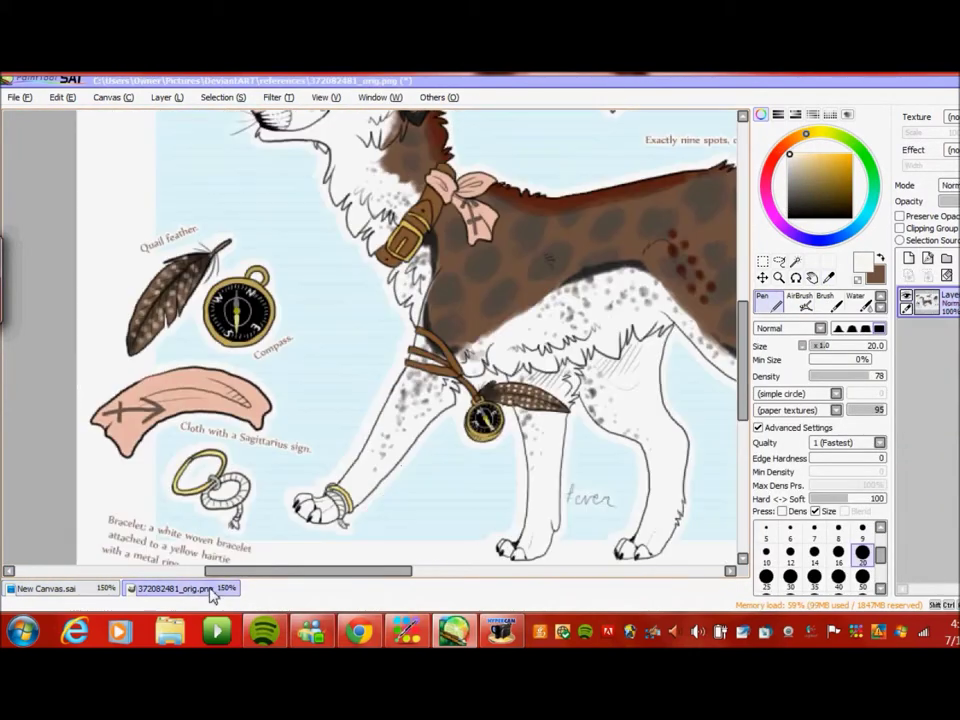
pyautogui.click(45, 588)
pyautogui.click(175, 588)
pyautogui.keyDown('alt'); pyautogui.click(648, 195); pyautogui.keyUp('alt')
pyautogui.click(45, 588)
pyautogui.click(788, 170)
pyautogui.moveTo(264, 480); pyautogui.dragTo(258, 506)
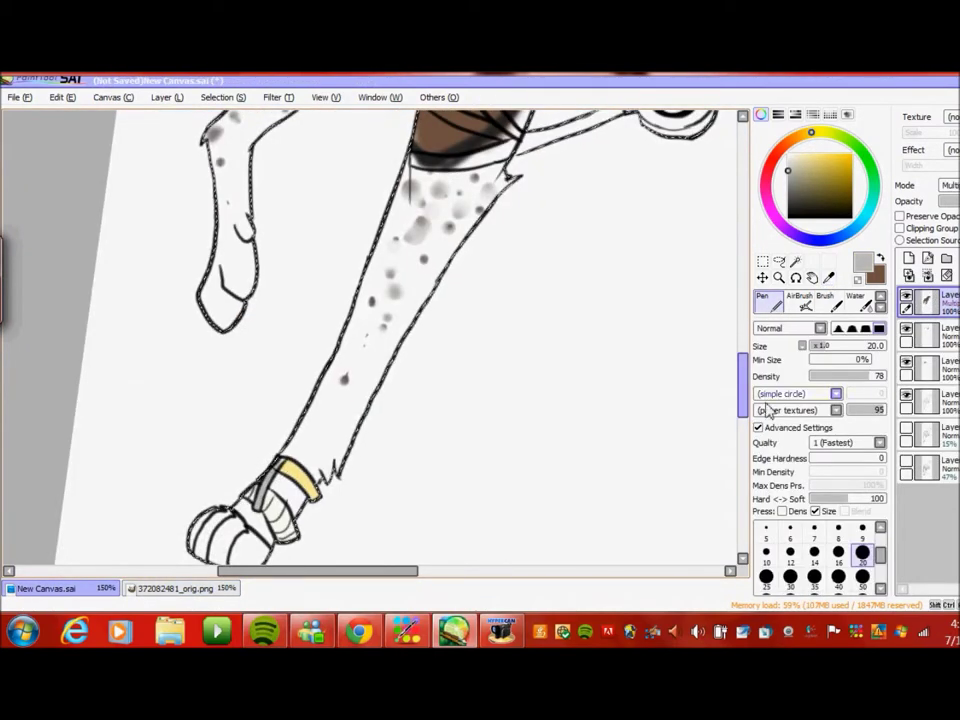
# - Sample the strap brown from the reference image and paint the straps around the near foreleg with the Pen at size 20
pyautogui.scroll(5, 400, 350)
pyautogui.click(175, 588)
pyautogui.keyDown('alt'); pyautogui.click(615, 135); pyautogui.keyUp('alt')
pyautogui.click(45, 588)
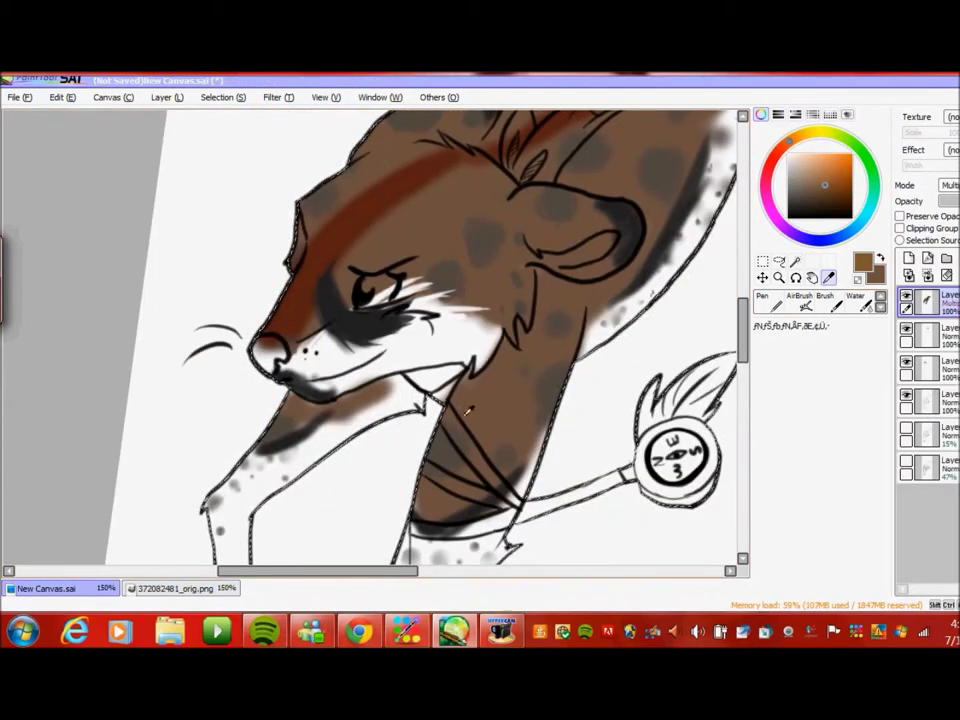
pyautogui.moveTo(467, 412); pyautogui.dragTo(515, 495)
pyautogui.scroll(-2, 450, 380)
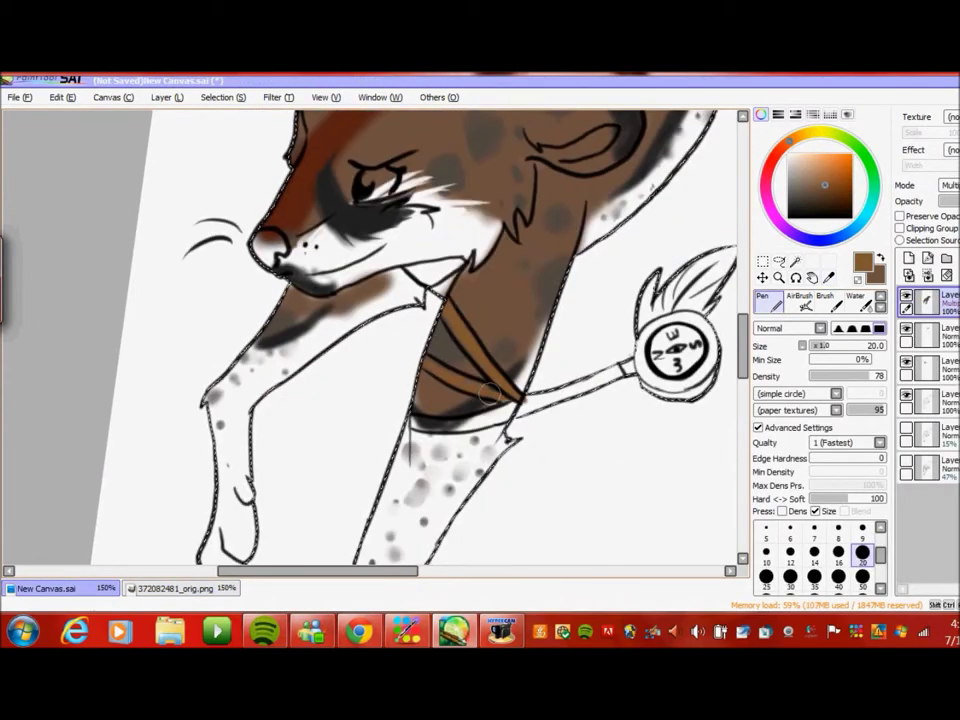
pyautogui.moveTo(475, 418)
pyautogui.mouseDown()
pyautogui.moveTo(440, 405)
pyautogui.moveTo(530, 400)
pyautogui.mouseUp()
# - Colour the compass casing gold with lighter airbrushed shading and its face near-black, using colours sampled from the reference image
pyautogui.hotkey('ctrl', 'Tab')
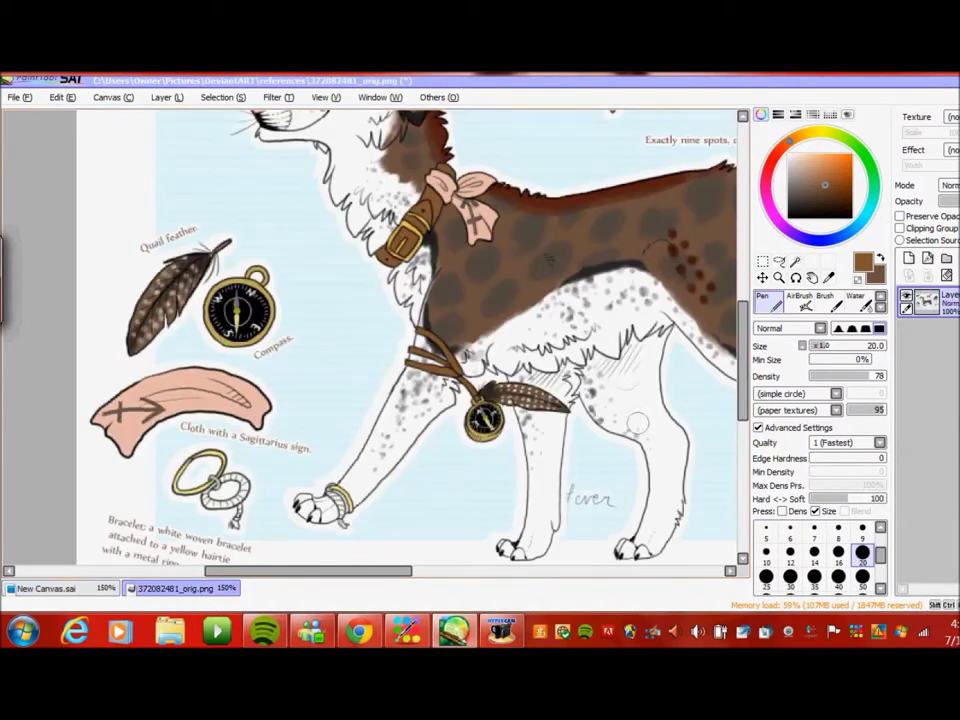
pyautogui.hotkey('ctrl', 'Tab')
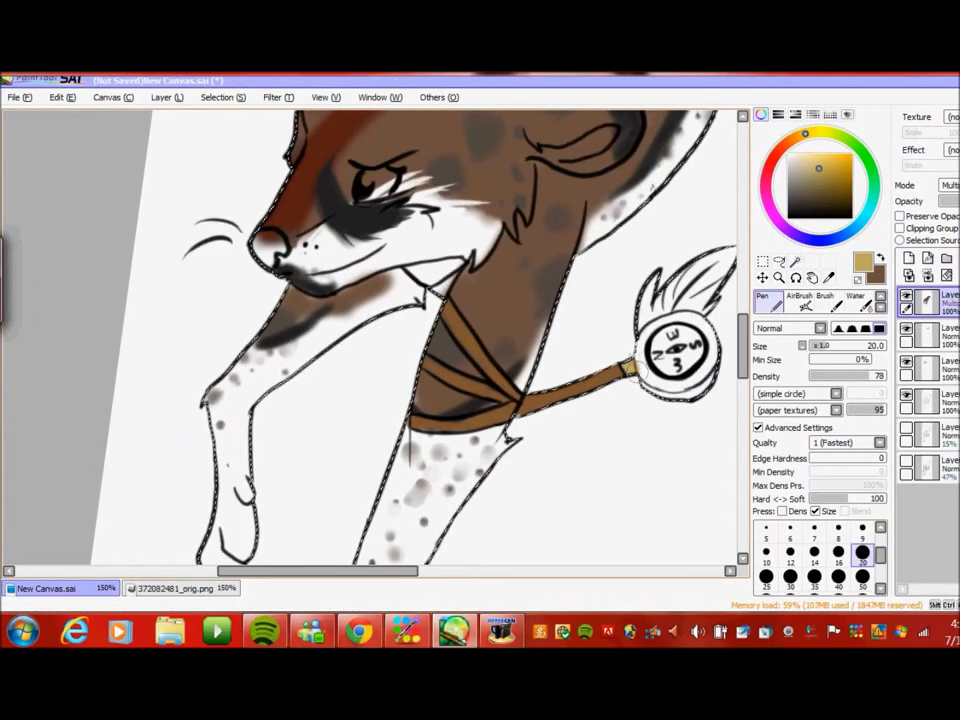
pyautogui.press('v')
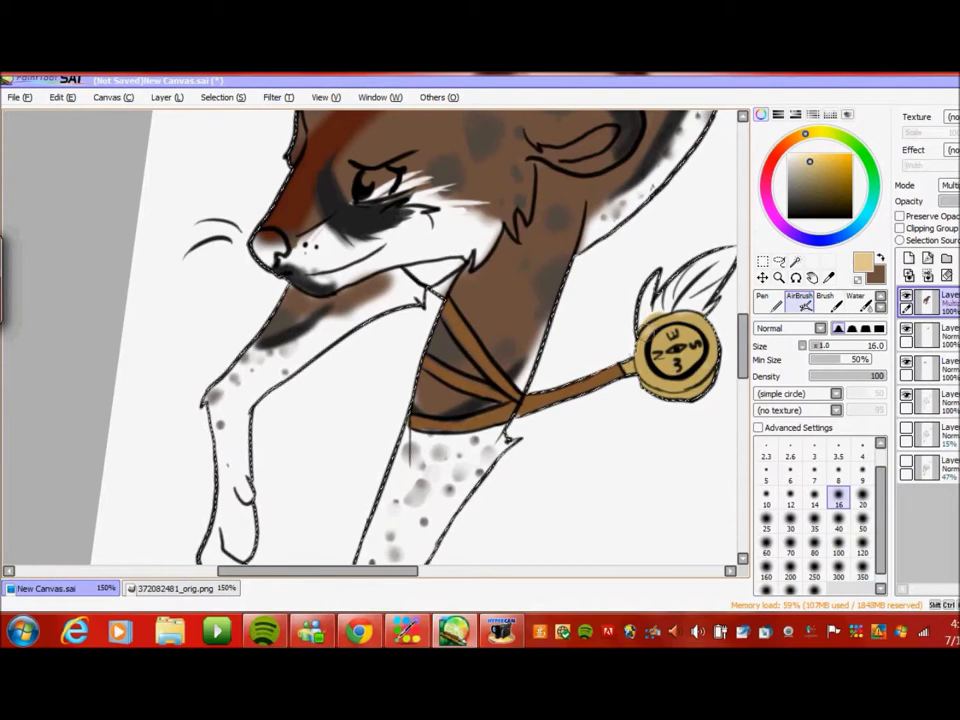
pyautogui.click(825, 300)
pyautogui.click(762, 300)
pyautogui.keyDown('alt'); pyautogui.click(648, 196); pyautogui.keyUp('alt')
pyautogui.click(175, 588)
pyautogui.click(45, 588)
# - Paint off-white compass letters and a bright yellow needle on the black face with the Pen at size 9
pyautogui.click(778, 277)
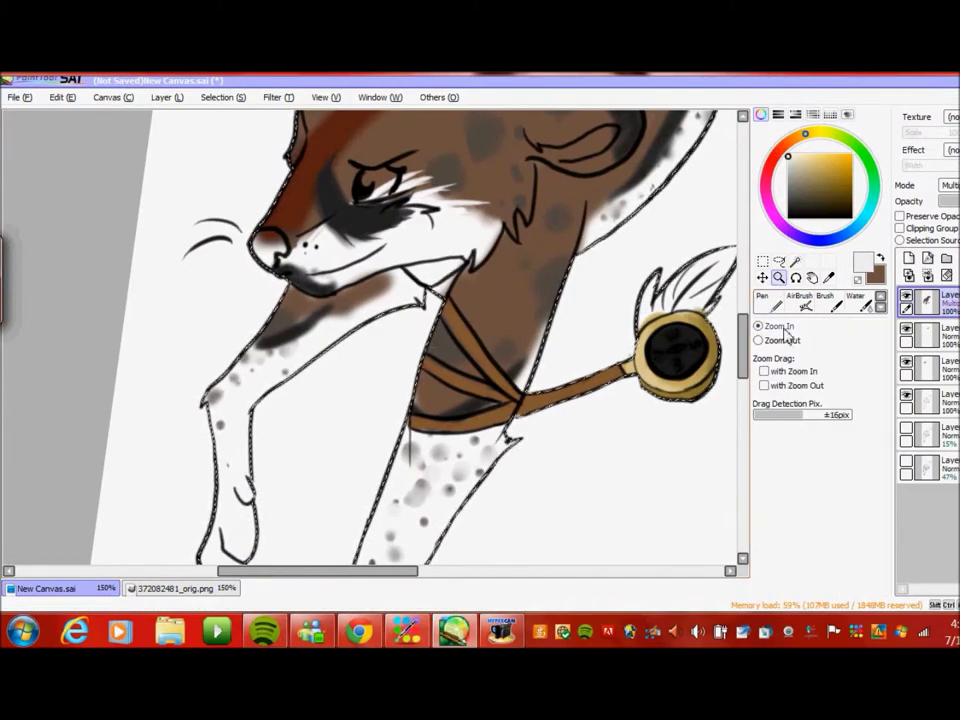
pyautogui.click(660, 338)
pyautogui.press('n')
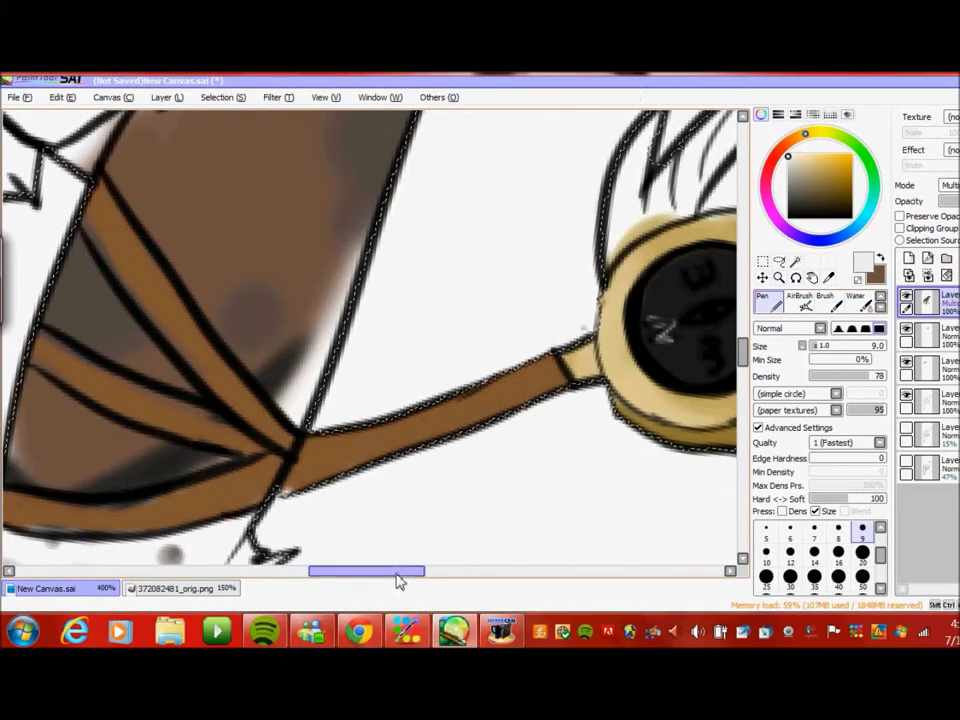
pyautogui.moveTo(395, 571); pyautogui.dragTo(425, 571)
pyautogui.click(822, 165)
pyautogui.click(827, 154)
pyautogui.click(512, 315)
pyautogui.click(536, 311)
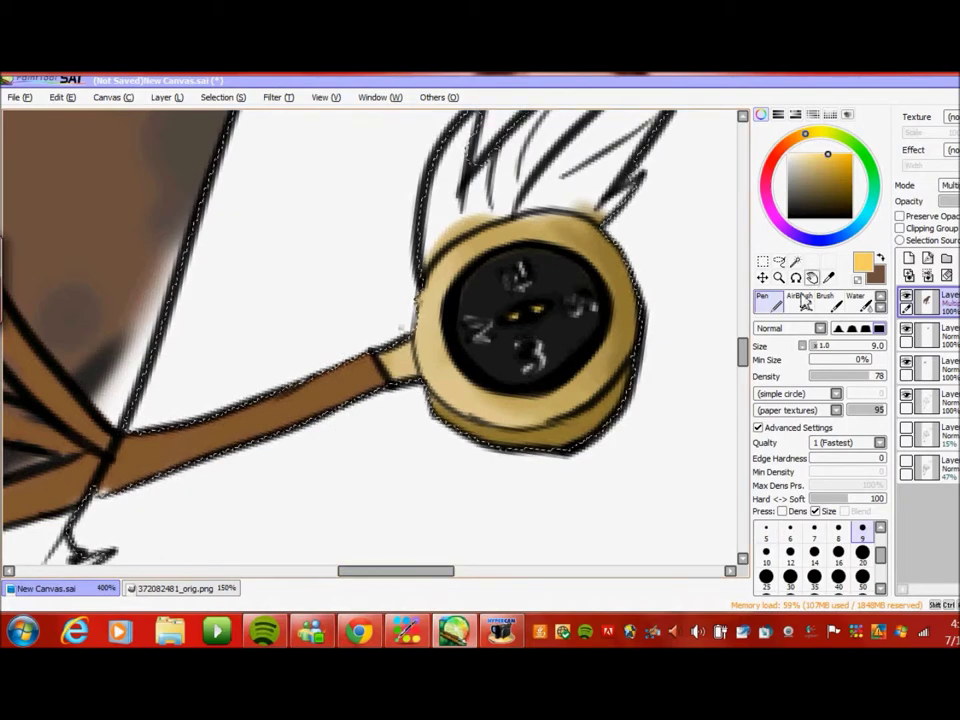
# - Colour the pendant's feather brown with a dark brown tip sampled from the reference, blending it with the Water tool at size 20
pyautogui.hotkey('ctrl', 'Tab')
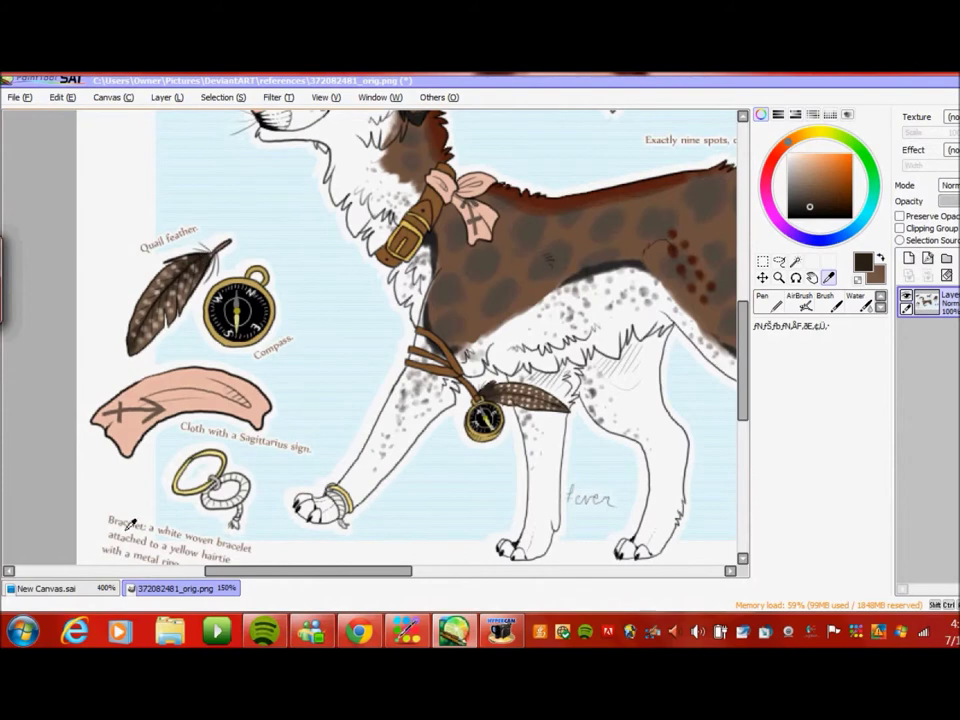
pyautogui.hotkey('ctrl', 'Tab')
pyautogui.scroll(3, 400, 300)
pyautogui.press('x')
pyautogui.moveTo(690, 285)
pyautogui.mouseDown()
pyautogui.moveTo(640, 320)
pyautogui.moveTo(600, 370)
pyautogui.moveTo(466, 455)
pyautogui.moveTo(505, 395)
pyautogui.moveTo(569, 426)
pyautogui.moveTo(639, 311)
pyautogui.mouseUp()
pyautogui.press('w')
# - Dab rows of small off-white spots over the lower part of the brown feather with the Pen at size 9
pyautogui.click(789, 164)
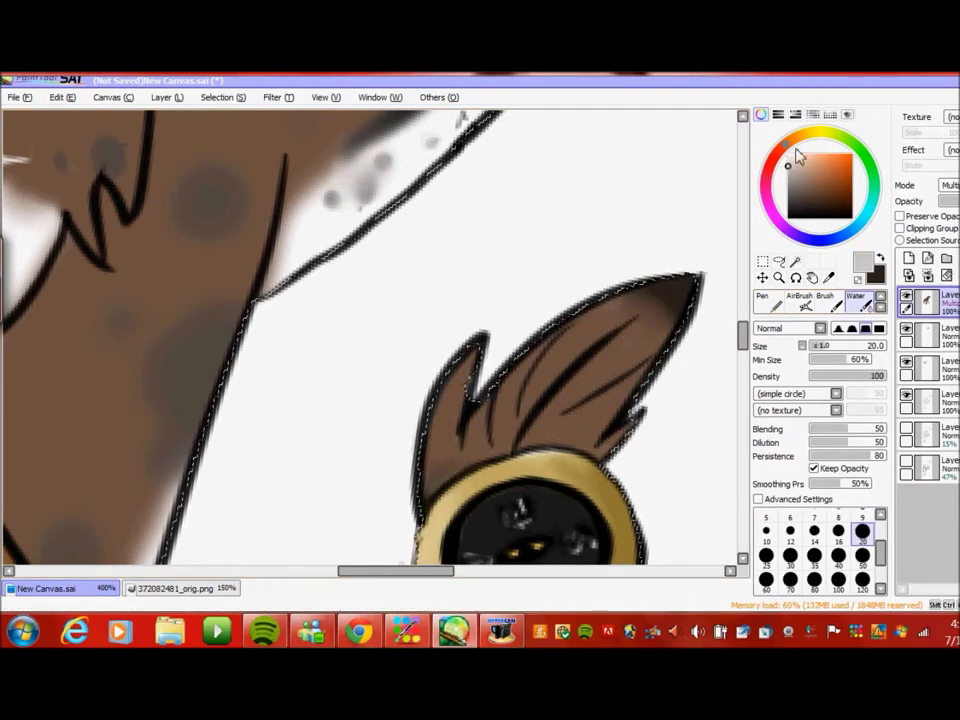
pyautogui.click(788, 155)
pyautogui.press('n')
pyautogui.click(440, 430)
pyautogui.click(455, 445)
pyautogui.click(472, 435)
pyautogui.click(490, 432)
pyautogui.click(505, 430)
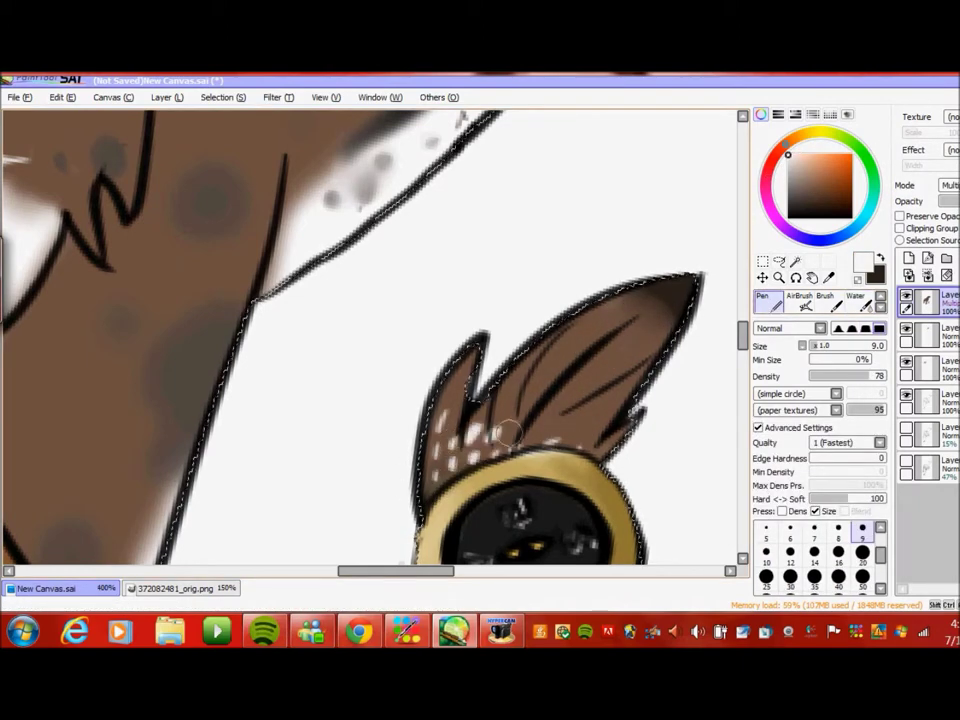
pyautogui.click(455, 418)
pyautogui.click(472, 398)
pyautogui.click(508, 406)
pyautogui.click(532, 398)
pyautogui.click(562, 390)
pyautogui.click(600, 385)
pyautogui.click(620, 376)
pyautogui.click(553, 358)
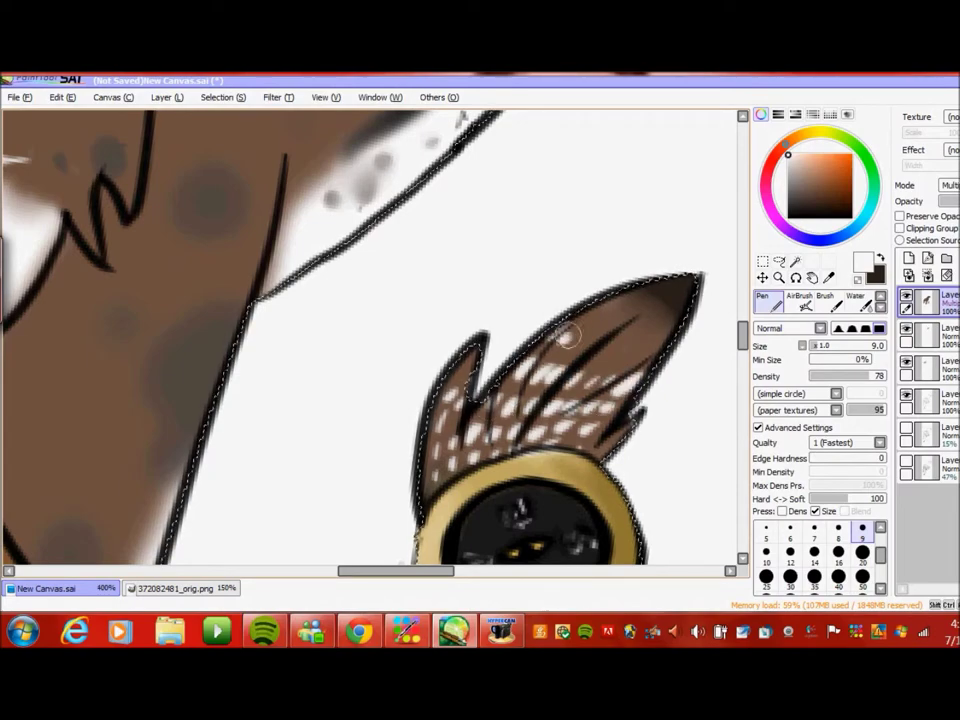
# - Paint the white of the eye with the Pen at size 9 and select the line-art layer for the pupil's highlight
pyautogui.moveTo(395, 570); pyautogui.dragTo(264, 570)
pyautogui.moveTo(745, 335)
pyautogui.mouseDown()
pyautogui.moveTo(720, 424)
pyautogui.moveTo(741, 304)
pyautogui.moveTo(742, 318)
pyautogui.mouseUp()
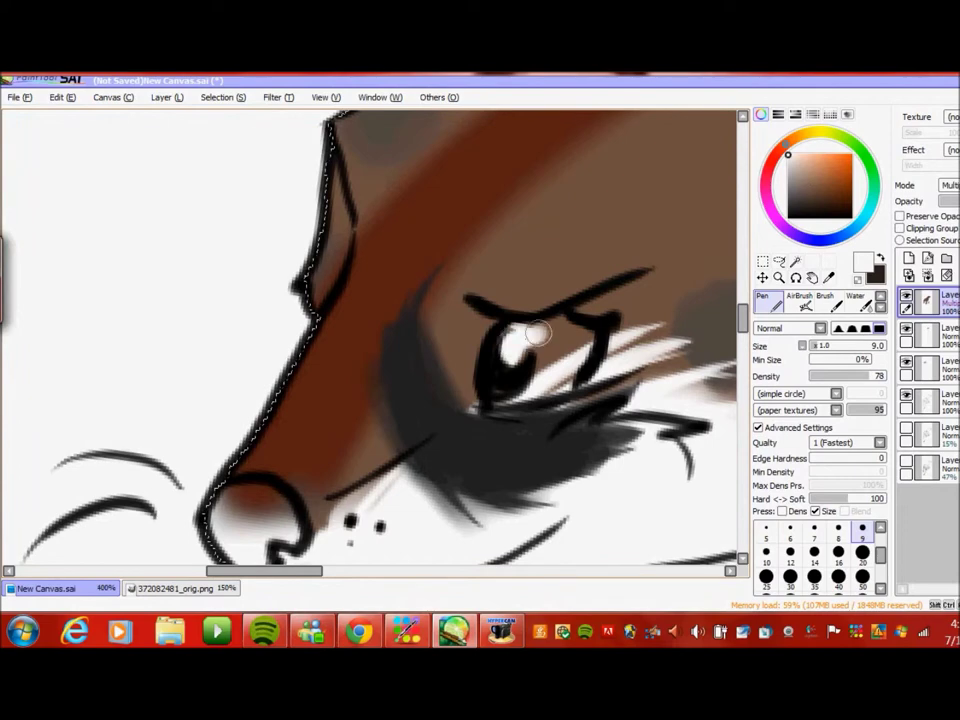
pyautogui.click(910, 398)
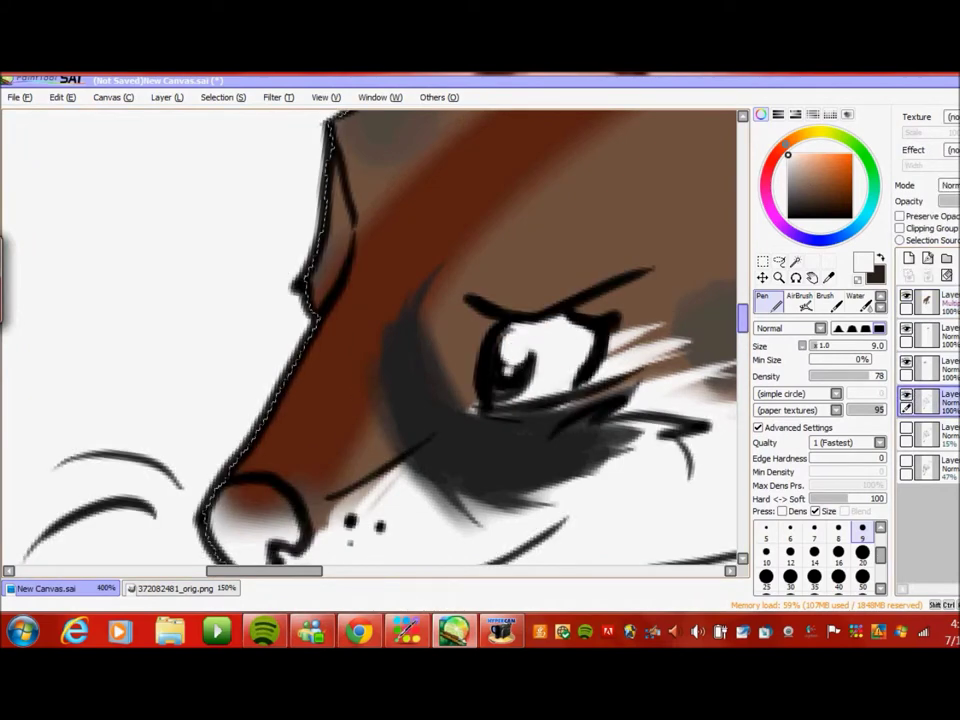
# - Paint the iris with dark brown sampled from the reference palette and arrange the line-art layer above the colour layer
pyautogui.click(175, 588)
pyautogui.scroll(5, 300, 330)
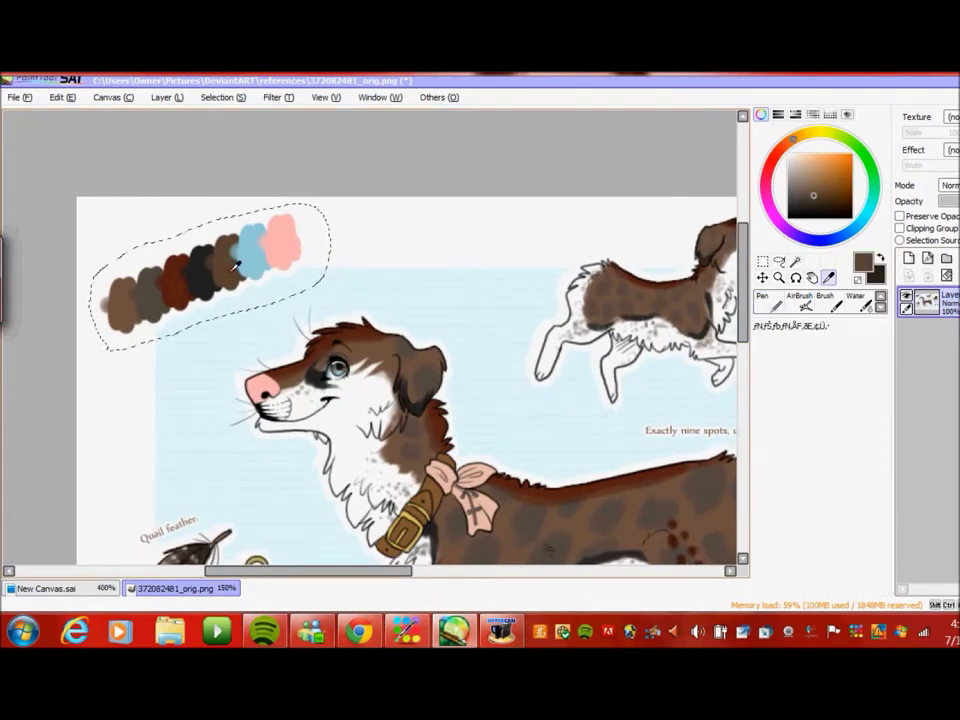
pyautogui.keyDown('alt'); pyautogui.click(238, 265); pyautogui.keyUp('alt')
pyautogui.click(45, 588)
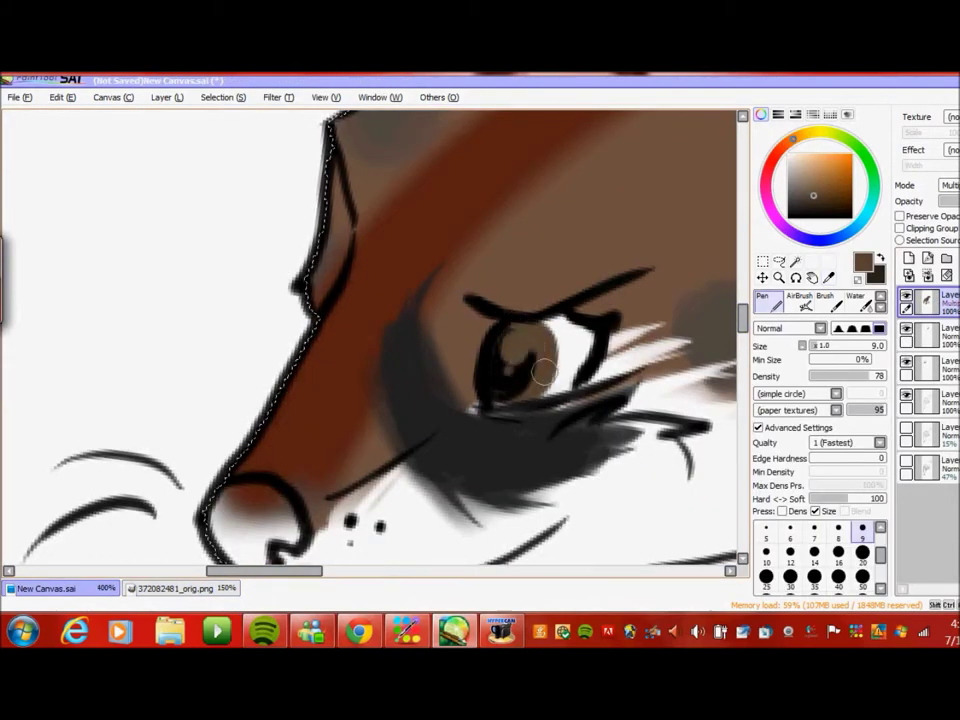
pyautogui.click(930, 333)
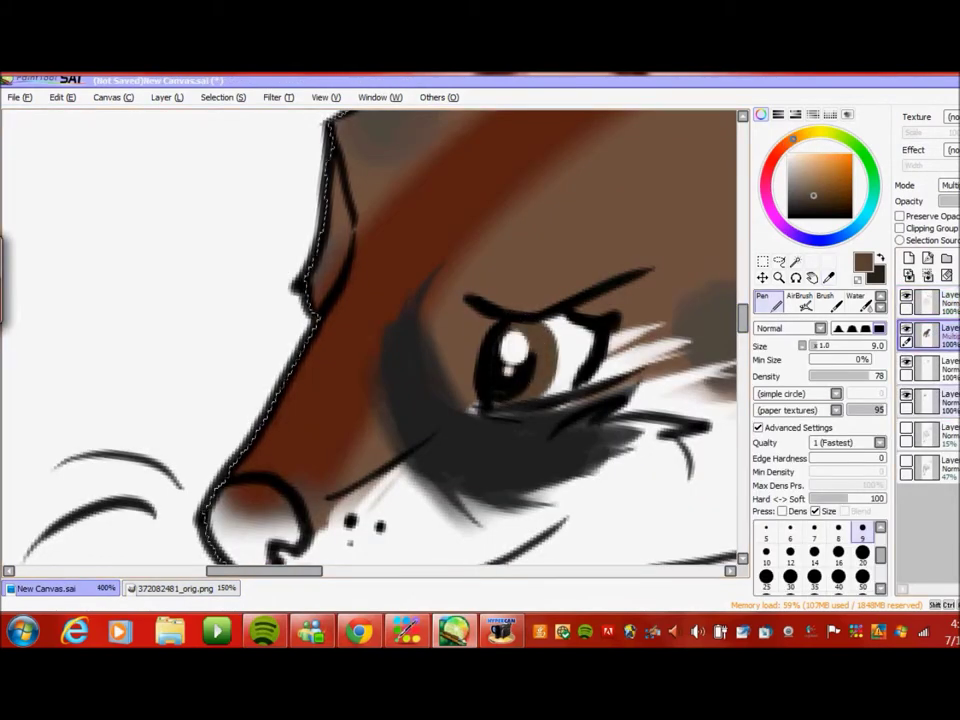
# - Shade the lower iris light blue on the colour layer with the Water and Pen tools at size 9, and sample near-black for the eye's corner
pyautogui.scroll(-3, 400, 350)
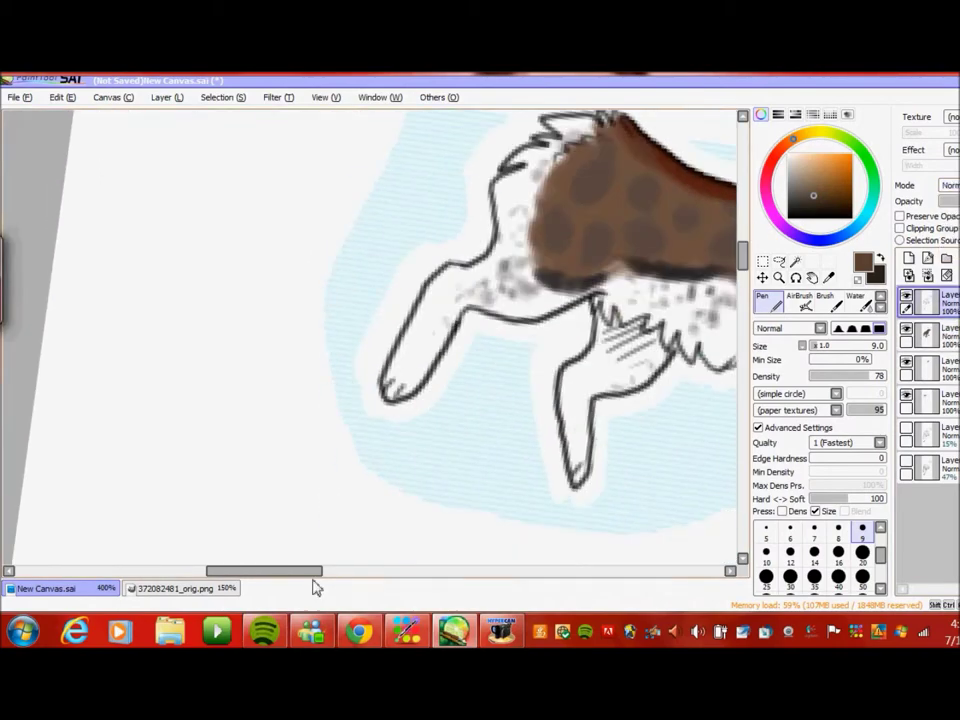
pyautogui.moveTo(321, 571); pyautogui.dragTo(407, 563)
pyautogui.scroll(3, 669, 192)
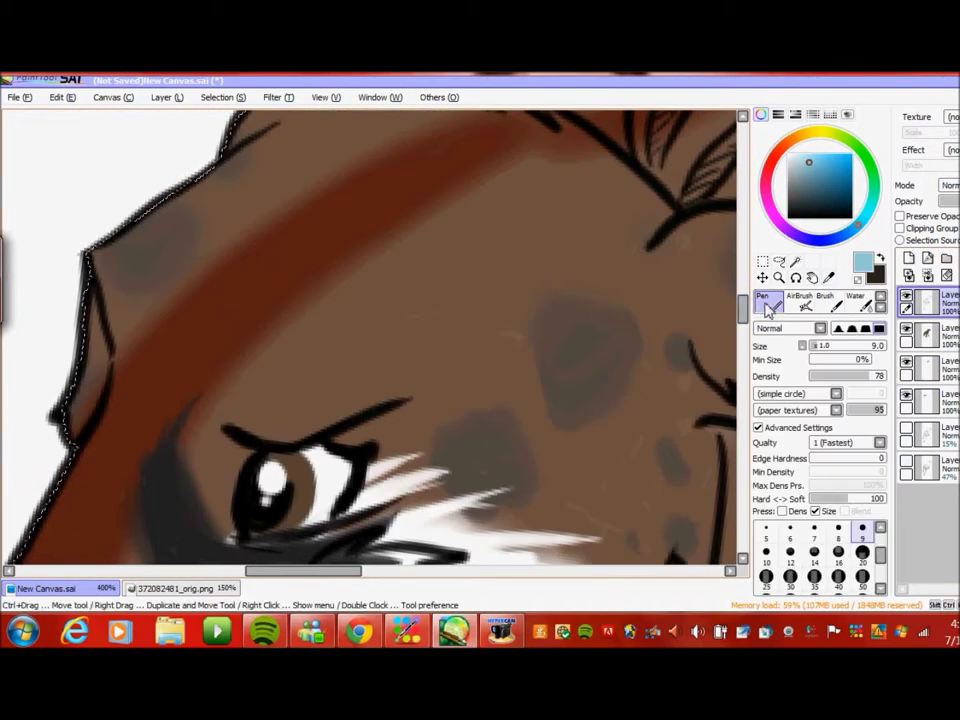
pyautogui.click(238, 587)
pyautogui.hscroll(3, 250, 560)
pyautogui.click(60, 588)
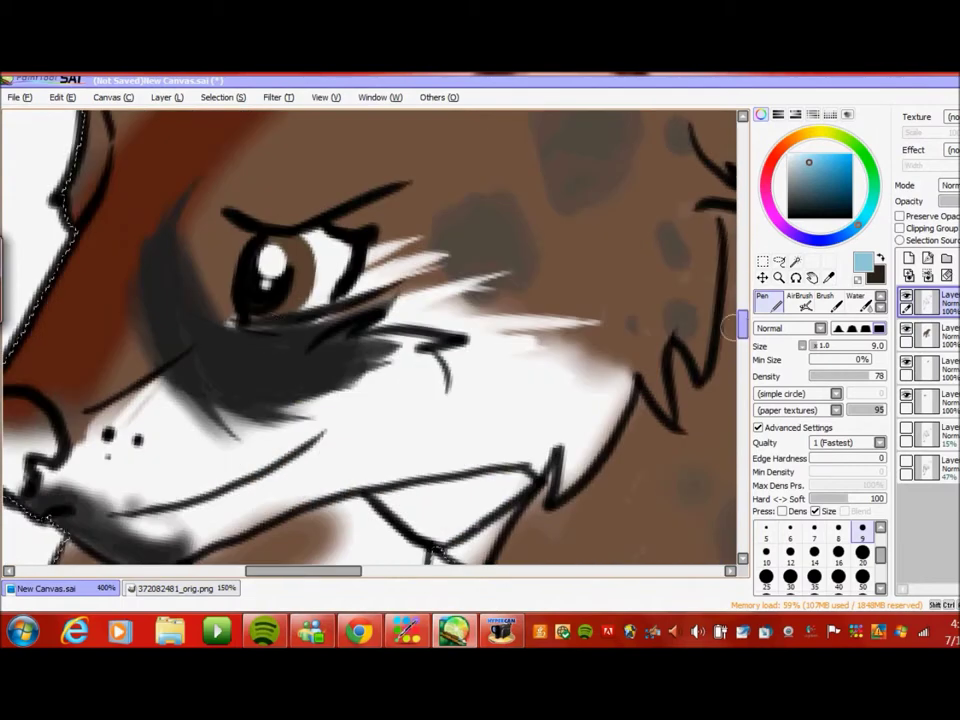
pyautogui.click(925, 331)
pyautogui.click(855, 298)
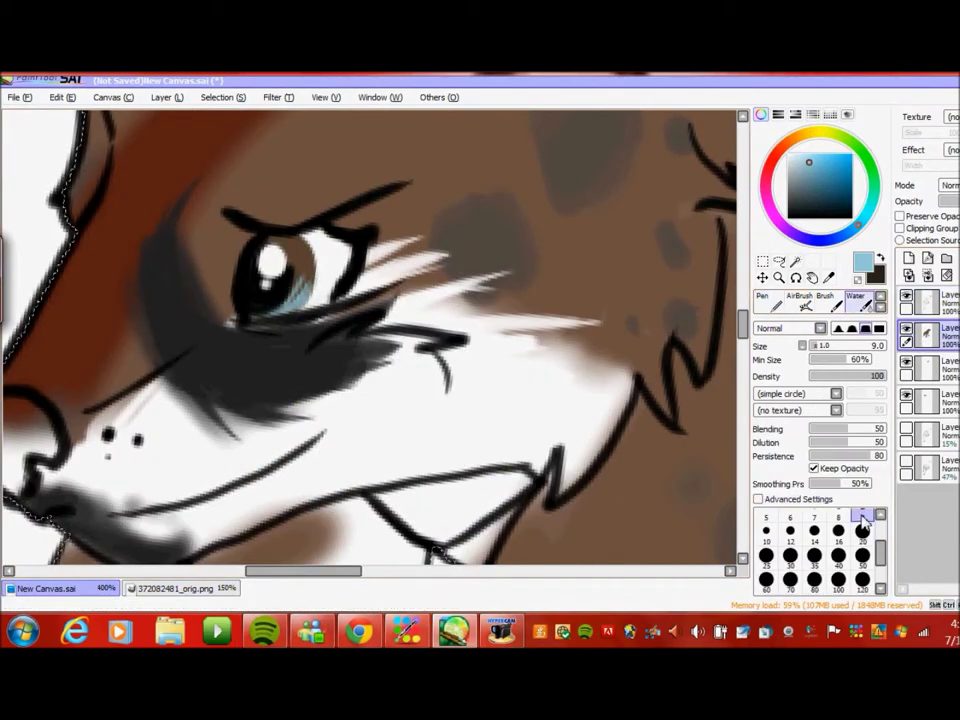
pyautogui.press('n')
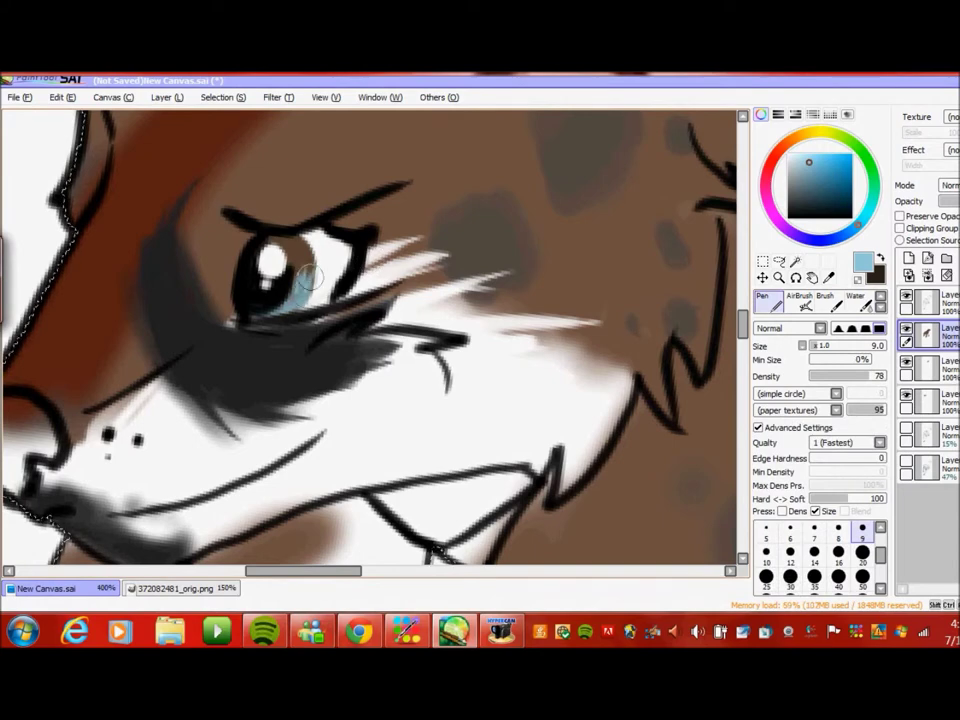
pyautogui.keyDown('alt'); pyautogui.click(231, 320); pyautogui.keyUp('alt')
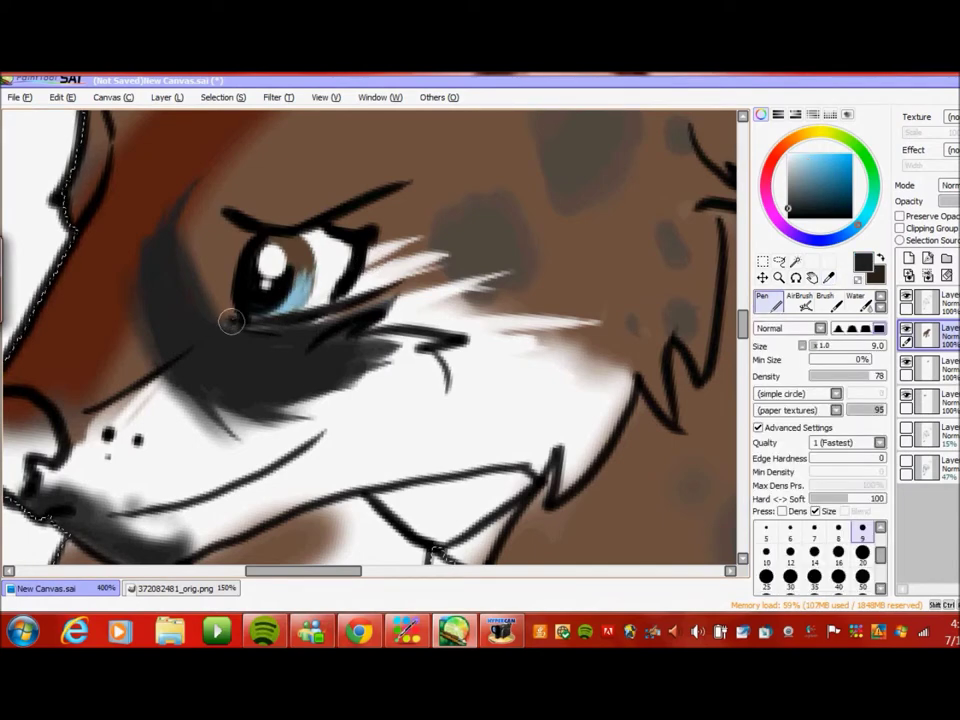
# - Paint the collar under the jaw with the strap's brown and add its buckle in gold sampled from the reference image
pyautogui.moveTo(675, 415); pyautogui.dragTo(473, 240)
pyautogui.keyDown('alt'); pyautogui.click(520, 290); pyautogui.keyUp('alt')
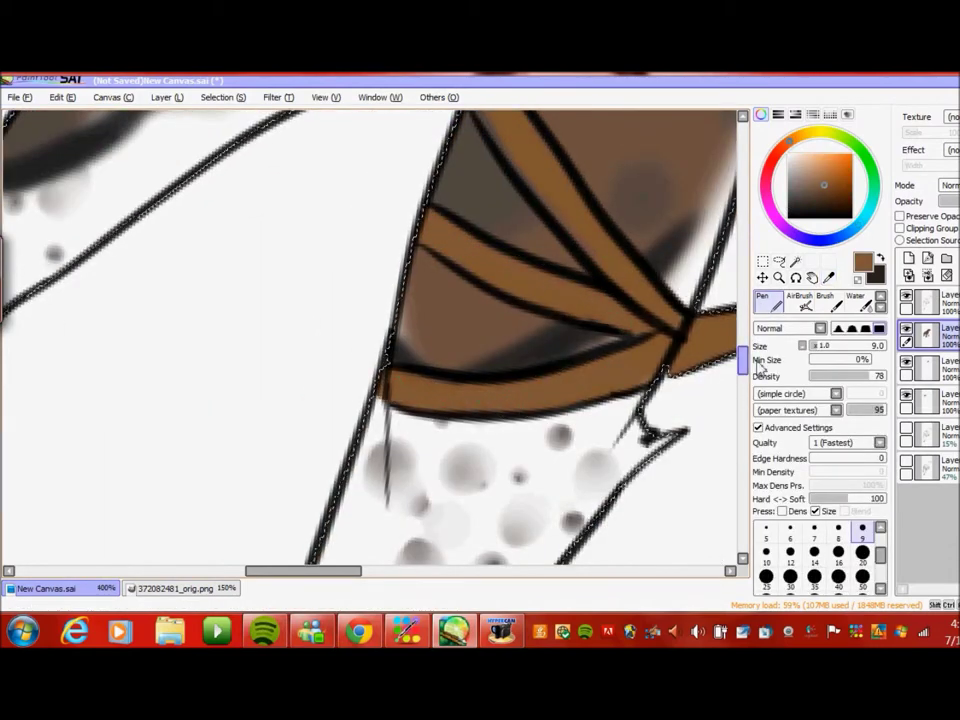
pyautogui.scroll(3, 506, 406)
pyautogui.moveTo(420, 190); pyautogui.dragTo(445, 168)
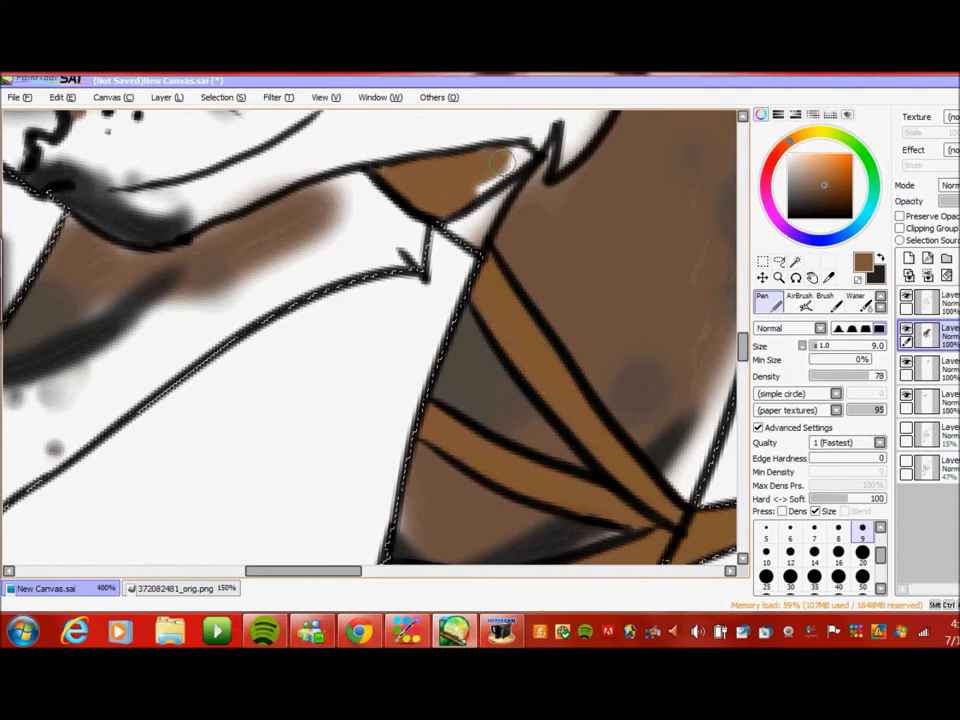
pyautogui.click(175, 588)
pyautogui.keyDown('alt'); pyautogui.click(150, 482); pyautogui.keyUp('alt')
pyautogui.click(45, 588)
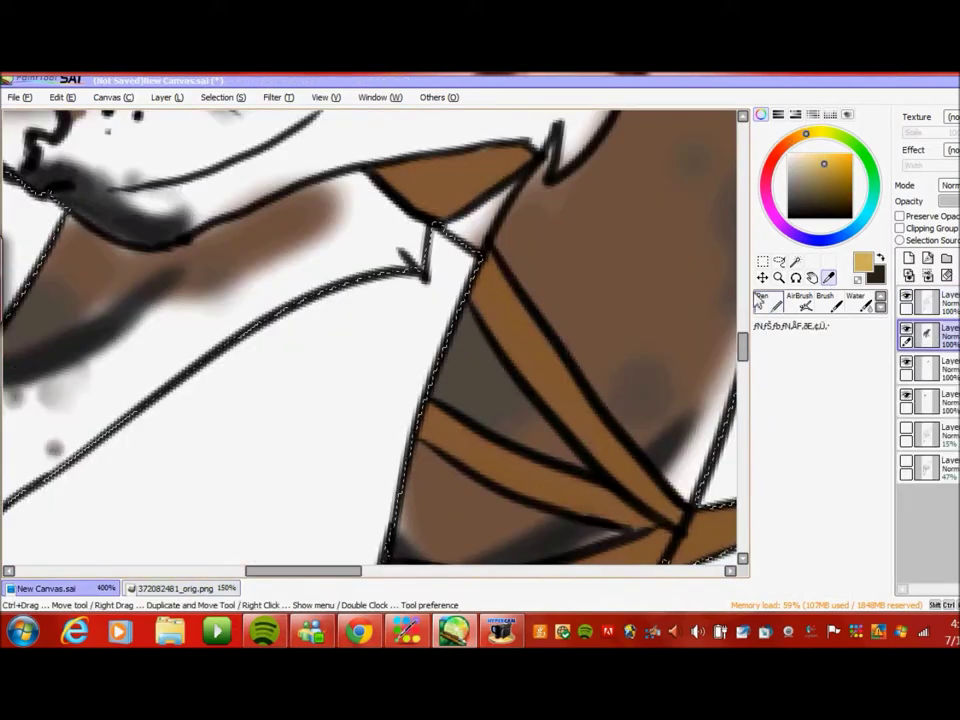
pyautogui.moveTo(480, 166); pyautogui.dragTo(494, 156)
pyautogui.scroll(5, 338, 575)
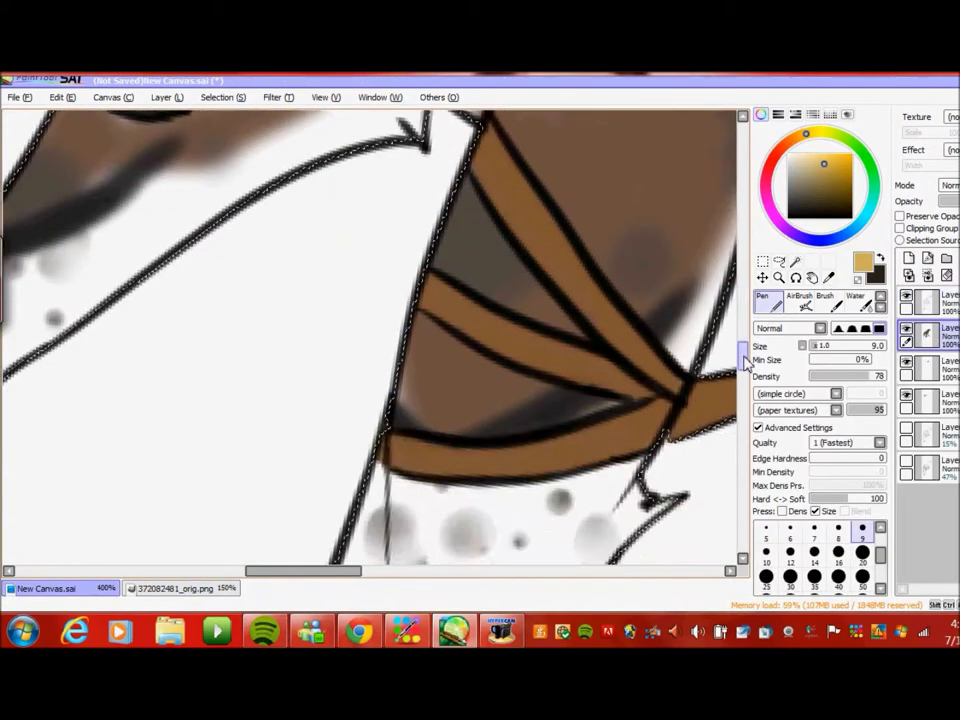
# - Sample the bow's pale pink from the reference image and fill the neck bow's loop and tail with the Pen at size 9
pyautogui.click(175, 588)
pyautogui.keyDown('alt'); pyautogui.click(620, 420); pyautogui.keyUp('alt')
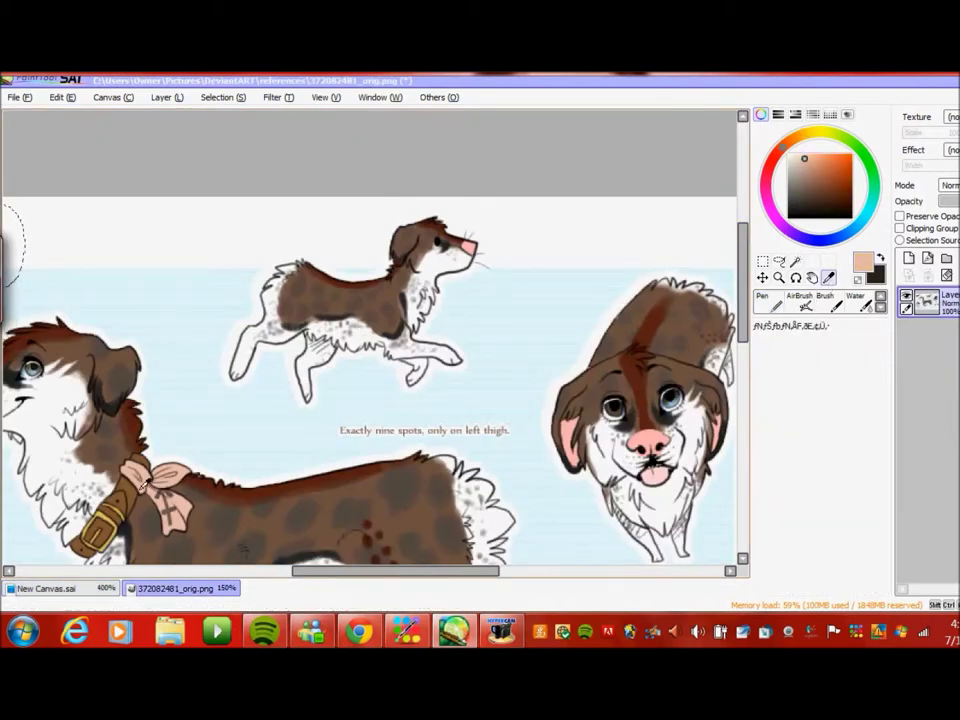
pyautogui.click(45, 588)
pyautogui.moveTo(662, 354)
pyautogui.mouseDown()
pyautogui.moveTo(650, 330)
pyautogui.moveTo(675, 290)
pyautogui.moveTo(701, 311)
pyautogui.mouseUp()
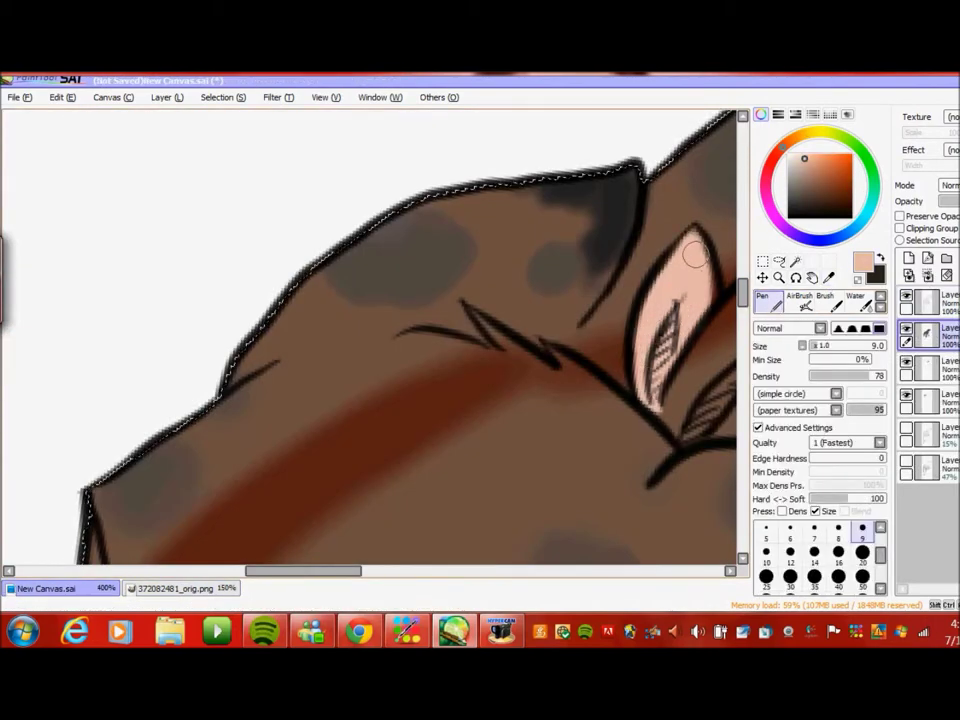
pyautogui.hscroll(5, 645, 338)
pyautogui.moveTo(350, 330)
pyautogui.mouseDown()
pyautogui.moveTo(386, 343)
pyautogui.moveTo(396, 418)
pyautogui.moveTo(415, 423)
pyautogui.moveTo(456, 259)
pyautogui.moveTo(489, 253)
pyautogui.moveTo(491, 336)
pyautogui.moveTo(603, 246)
pyautogui.mouseUp()
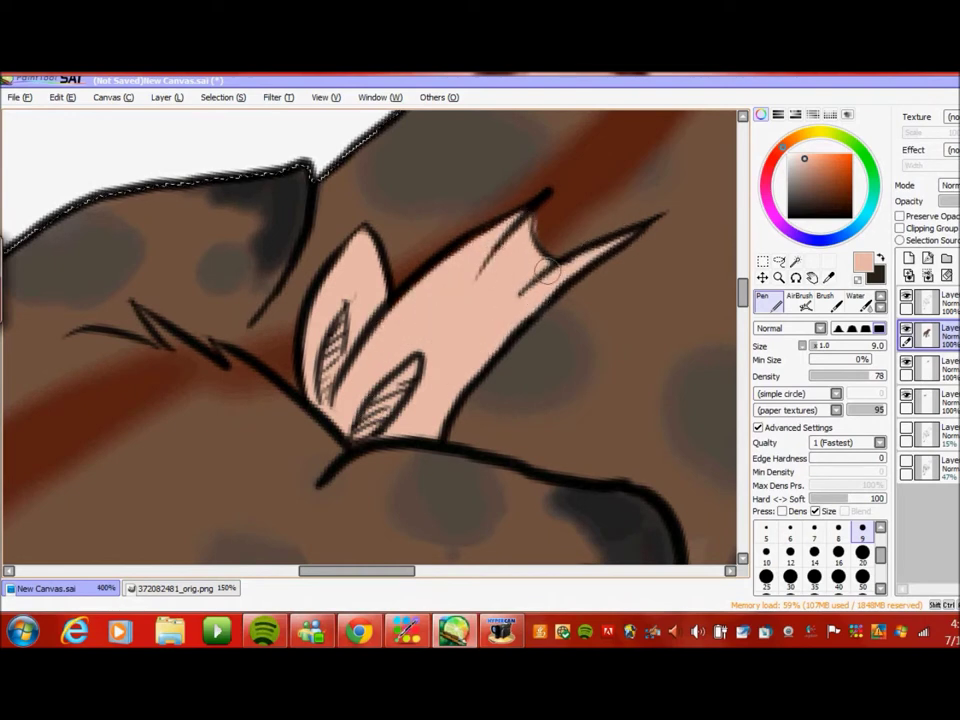
# - Draw the Sagittarius sign on the pink cloth in brown with the Pen at size 9, checking the reference image
pyautogui.click(779, 278)
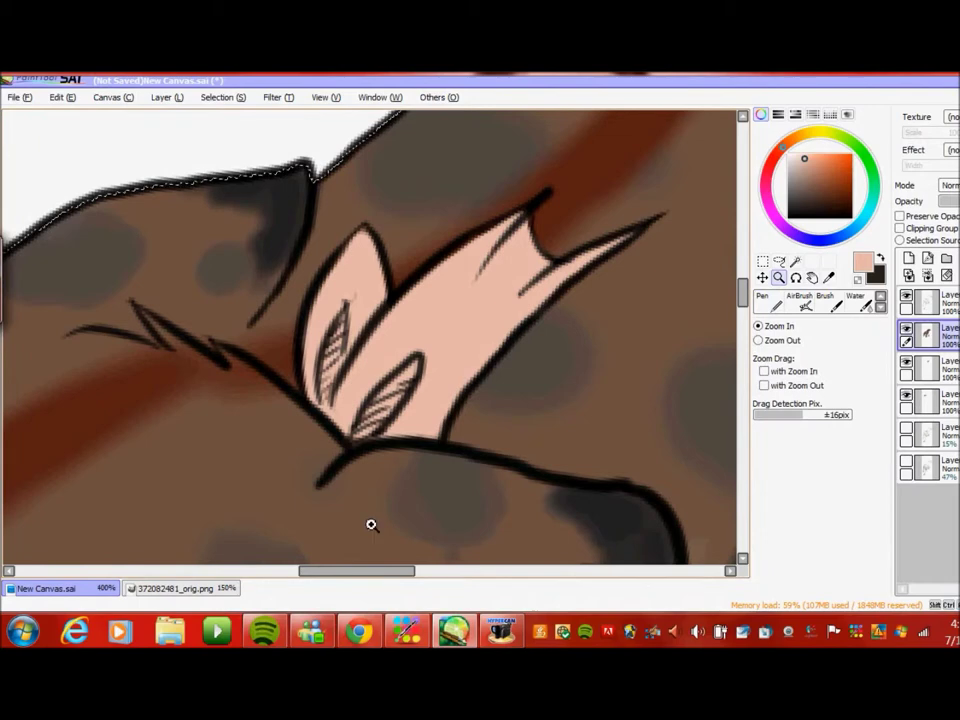
pyautogui.hotkey('ctrl', 'Tab')
pyautogui.hotkey('ctrl', 'Tab')
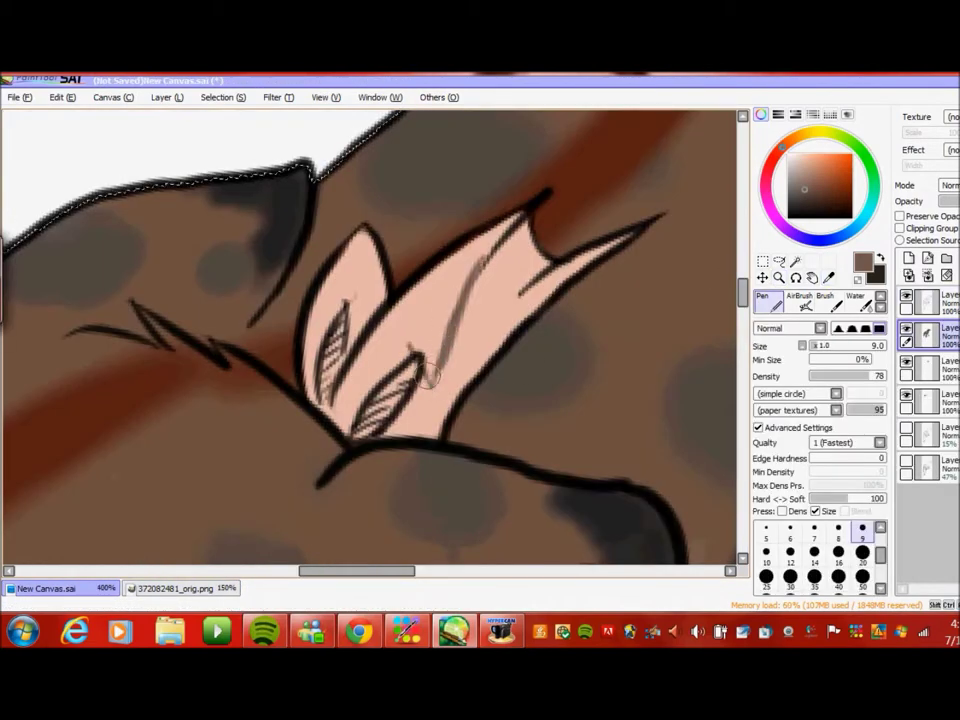
pyautogui.hotkey('ctrl', 'Tab')
pyautogui.hotkey('ctrl', 'Tab')
# - Sample the pink from the colour palette and paint the dog's nose with the Pen at size 9
pyautogui.scroll(5, 697, 266)
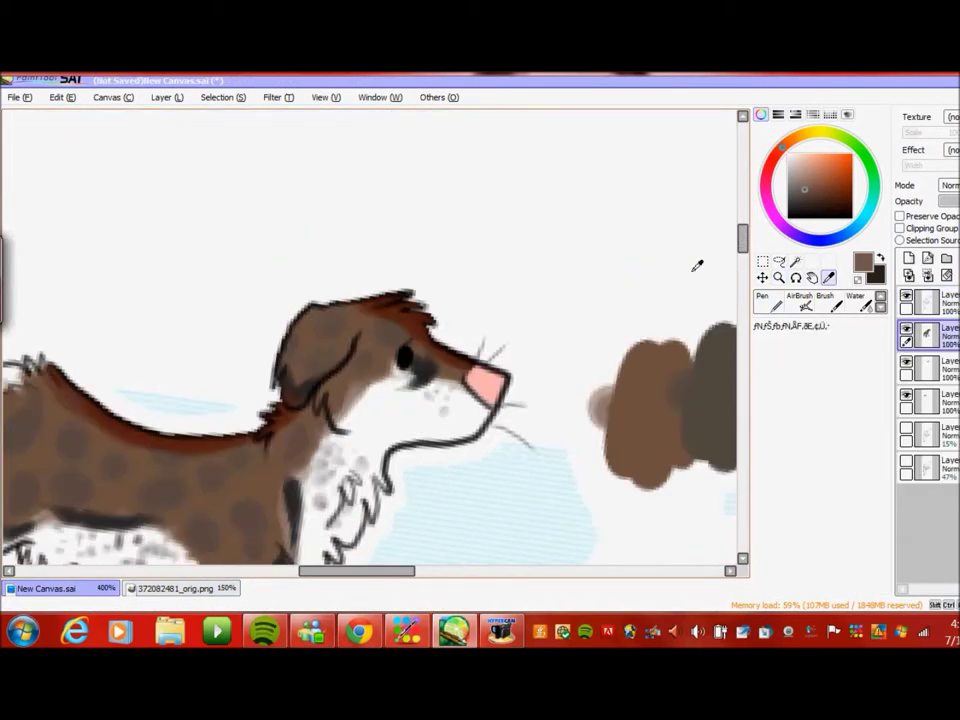
pyautogui.scroll(-10, 370, 340)
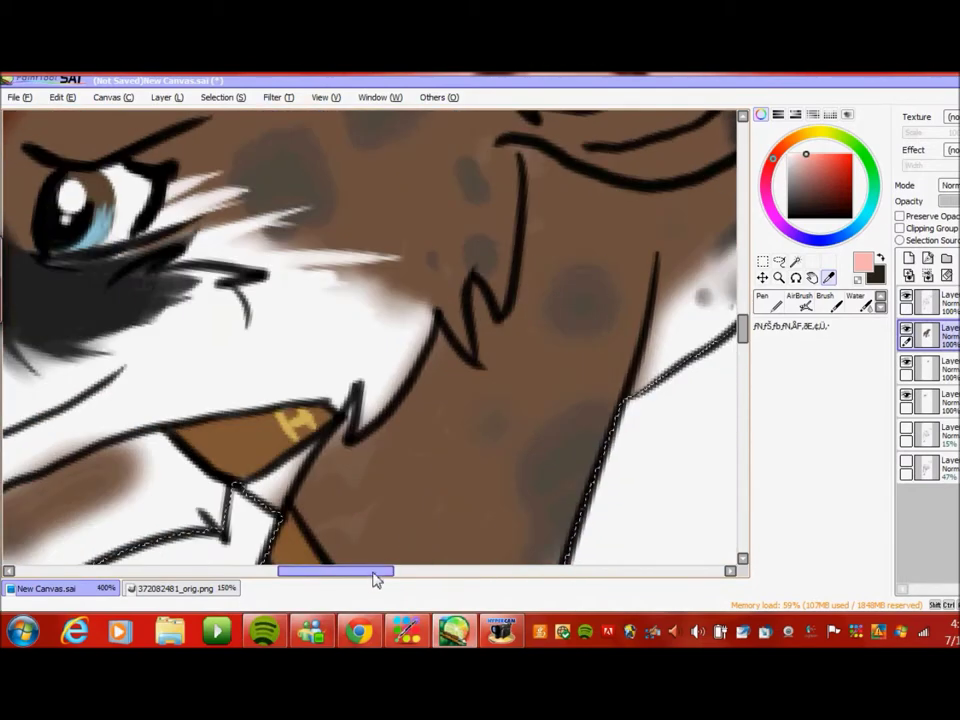
pyautogui.moveTo(377, 572); pyautogui.dragTo(307, 572)
pyautogui.press('n')
pyautogui.moveTo(198, 366); pyautogui.dragTo(229, 409)
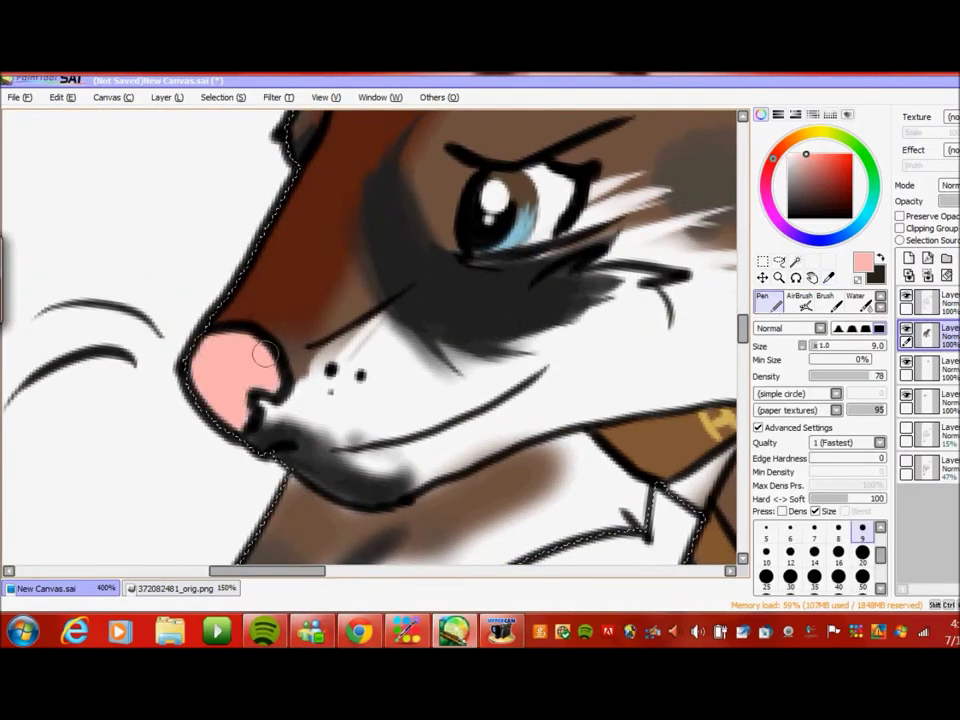
# - Paint a white highlight across the nose and fill the inner ear with the bow's sampled pale pink using the Pen at size 9
pyautogui.keyDown('alt'); pyautogui.click(163, 396); pyautogui.keyUp('alt')
pyautogui.moveTo(190, 367); pyautogui.dragTo(245, 372)
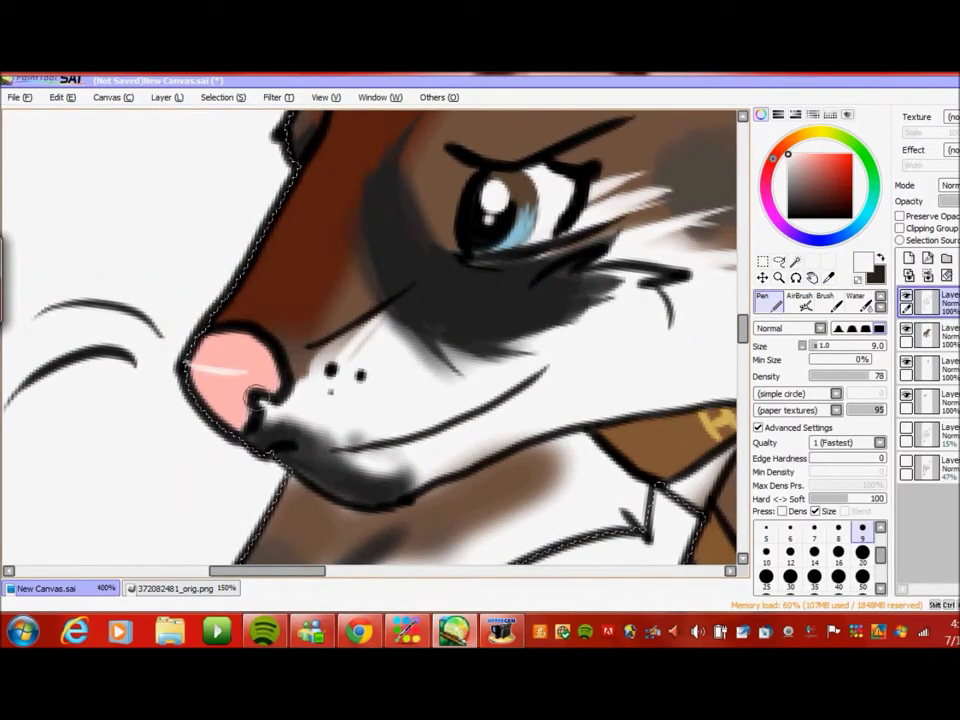
pyautogui.click(829, 279)
pyautogui.moveTo(273, 570); pyautogui.dragTo(343, 570)
pyautogui.scroll(5, 546, 422)
pyautogui.click(546, 422)
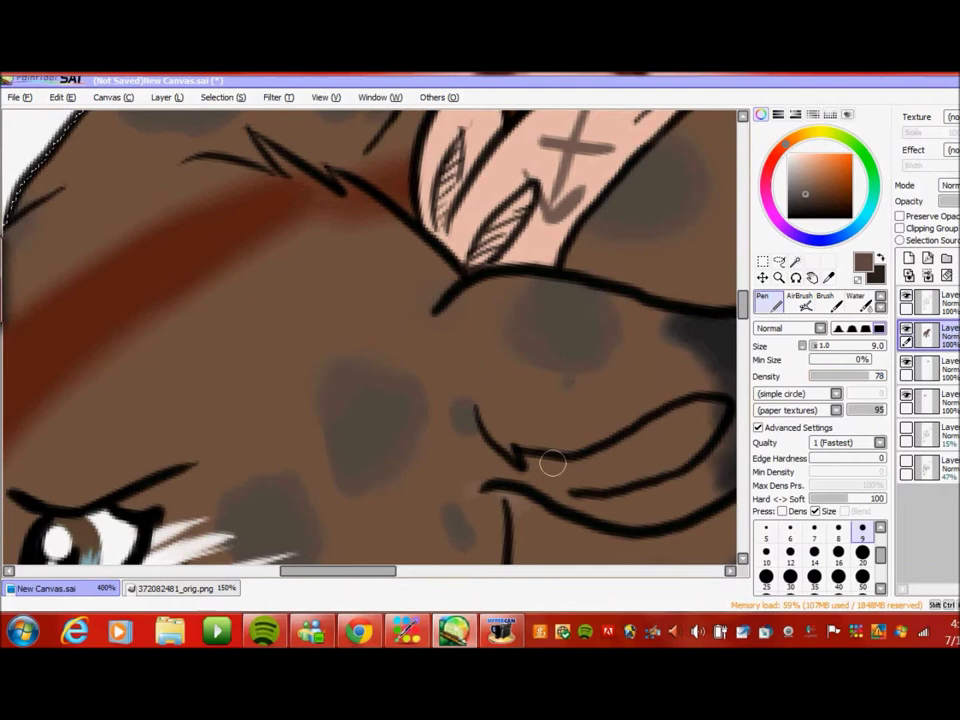
pyautogui.keyDown('alt'); pyautogui.click(575, 227); pyautogui.keyUp('alt')
pyautogui.moveTo(527, 465); pyautogui.dragTo(553, 463)
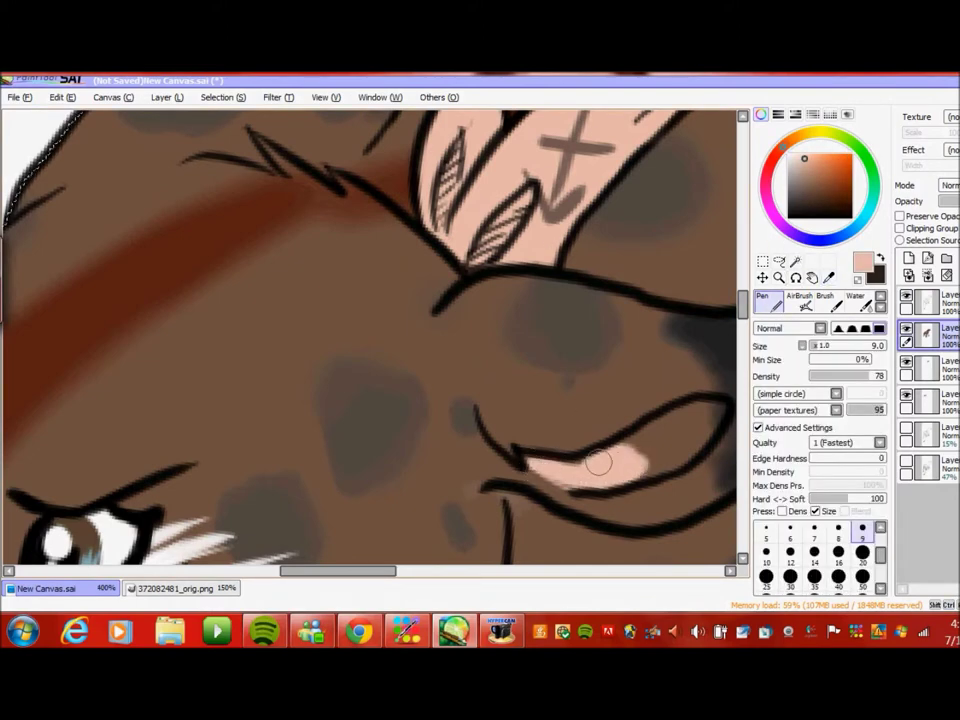
pyautogui.moveTo(657, 468); pyautogui.dragTo(452, 455)
# - Compare the whole coloured dog with the markings and accessories in the reference image
pyautogui.click(779, 277)
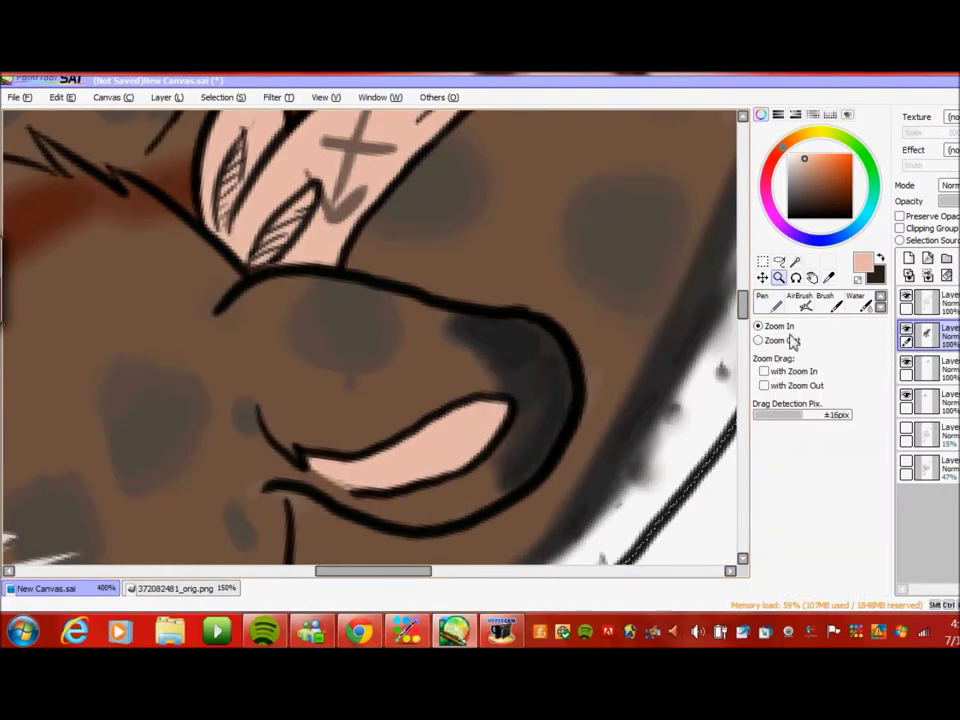
pyautogui.click(758, 340)
pyautogui.moveTo(313, 635)
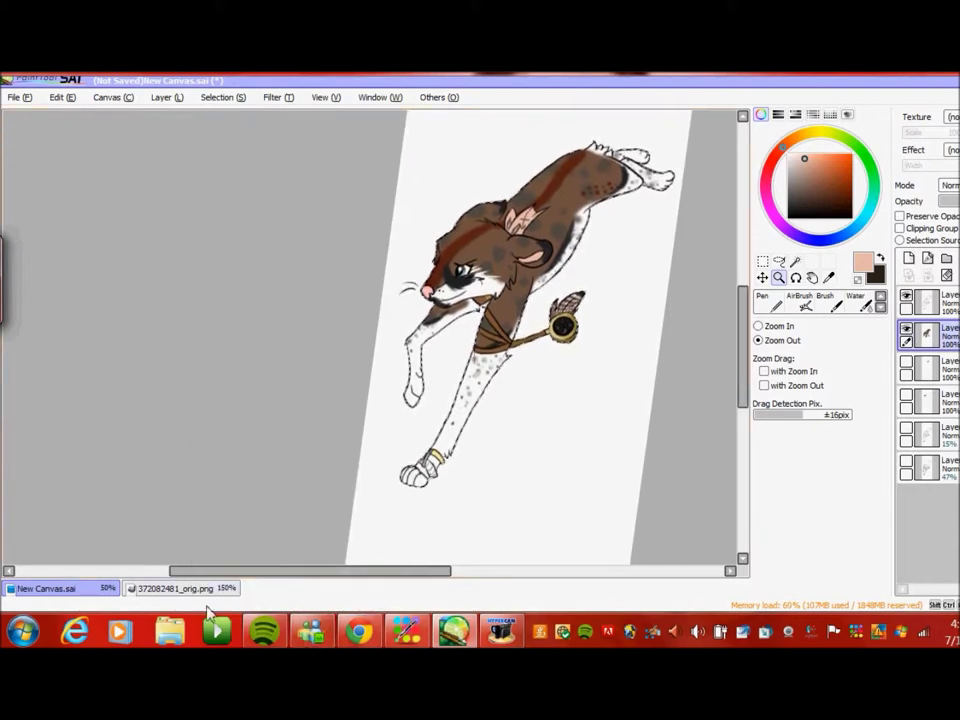
pyautogui.click(175, 588)
pyautogui.scroll(-5, 525, 493)
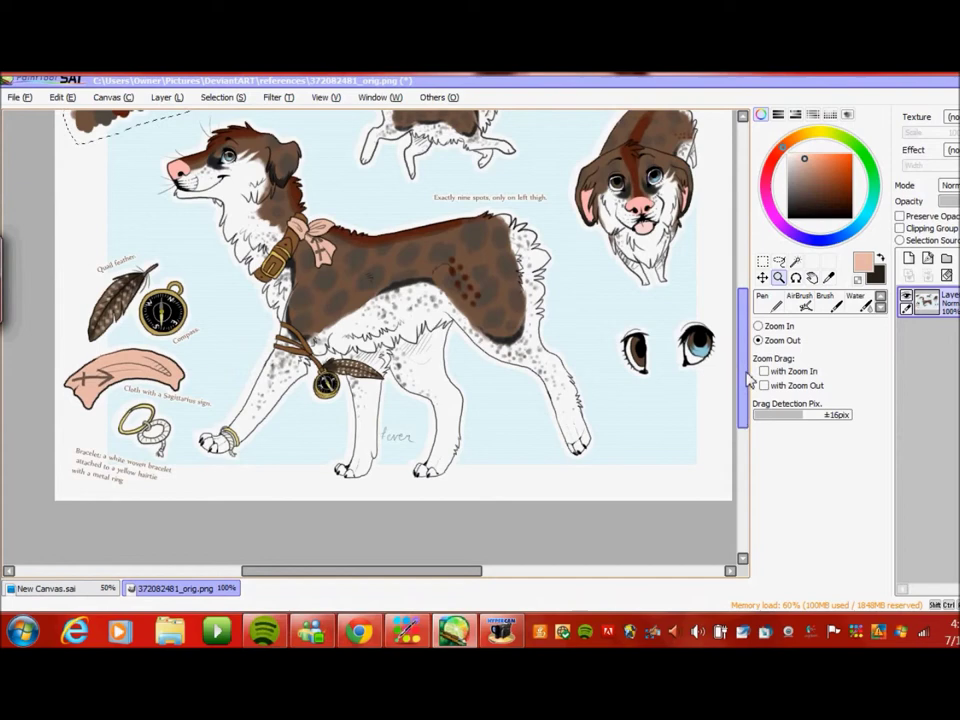
pyautogui.scroll(2, 400, 480)
pyautogui.click(45, 588)
# - Add a Multiply layer on top, fill the selected dog with dark grey using the Bucket, and set the layer's opacity to 68%
pyautogui.hotkey('ctrl', 'shift', 'n')
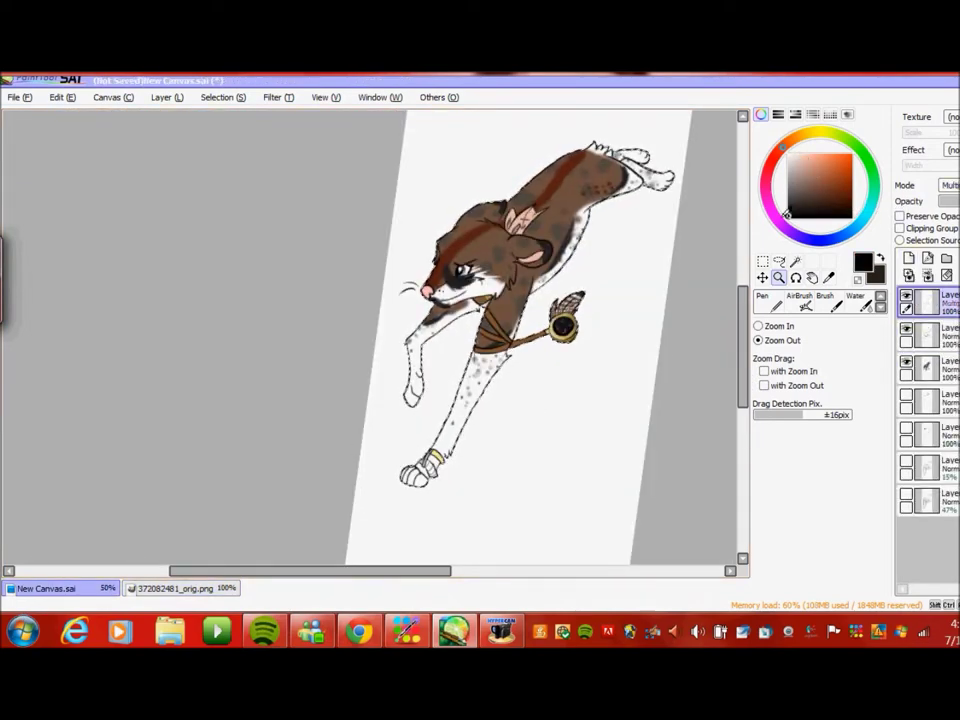
pyautogui.click(763, 301)
pyautogui.click(880, 307)
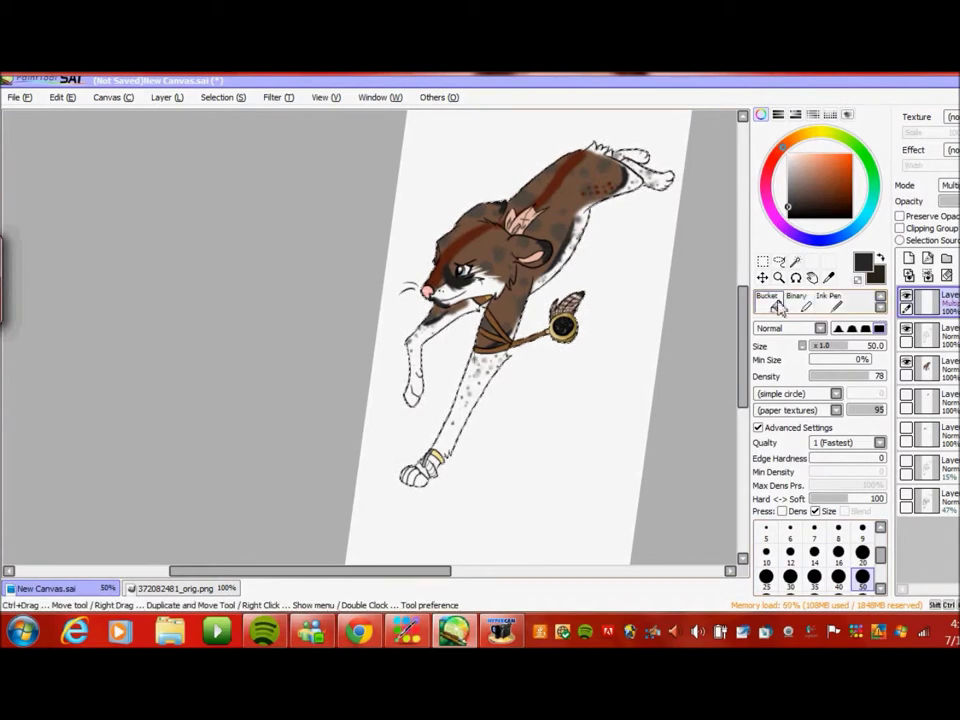
pyautogui.click(772, 301)
pyautogui.click(520, 300)
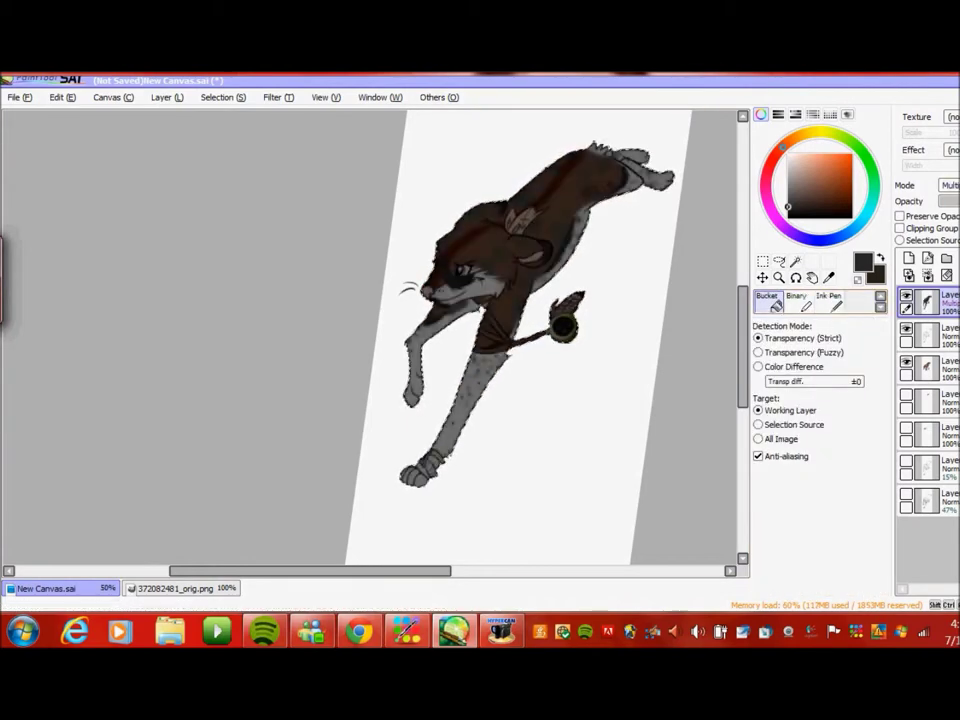
pyautogui.click(797, 302)
# - Erase the shading from the eye, cheek fur, nose and forehead edge with the Eraser at size 20
pyautogui.click(779, 277)
pyautogui.click(433, 245)
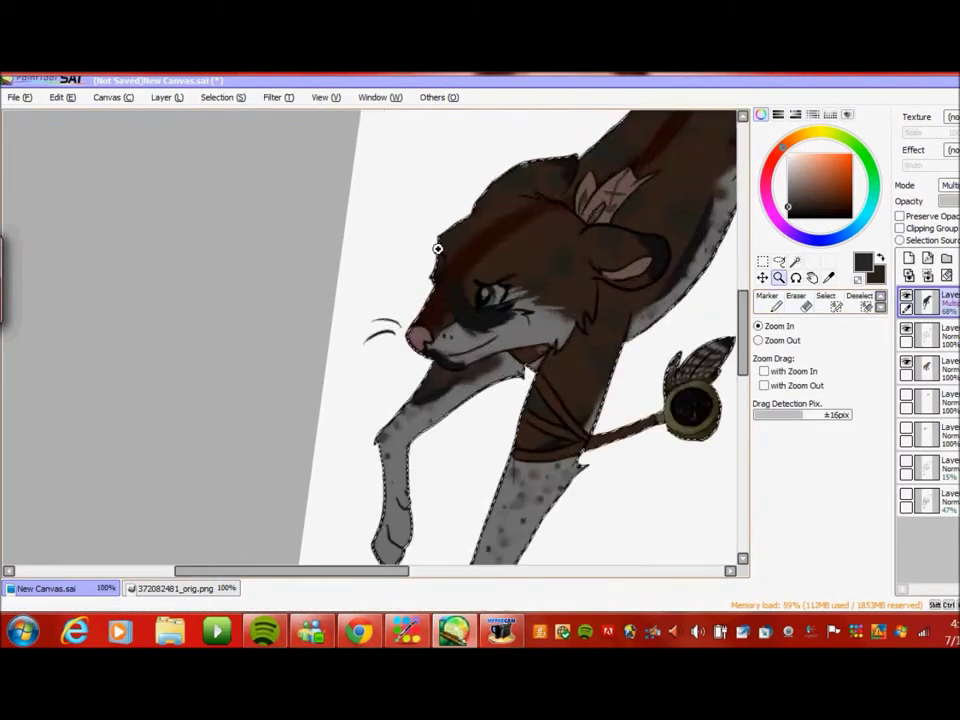
pyautogui.click(433, 245)
pyautogui.click(805, 305)
pyautogui.press(']')
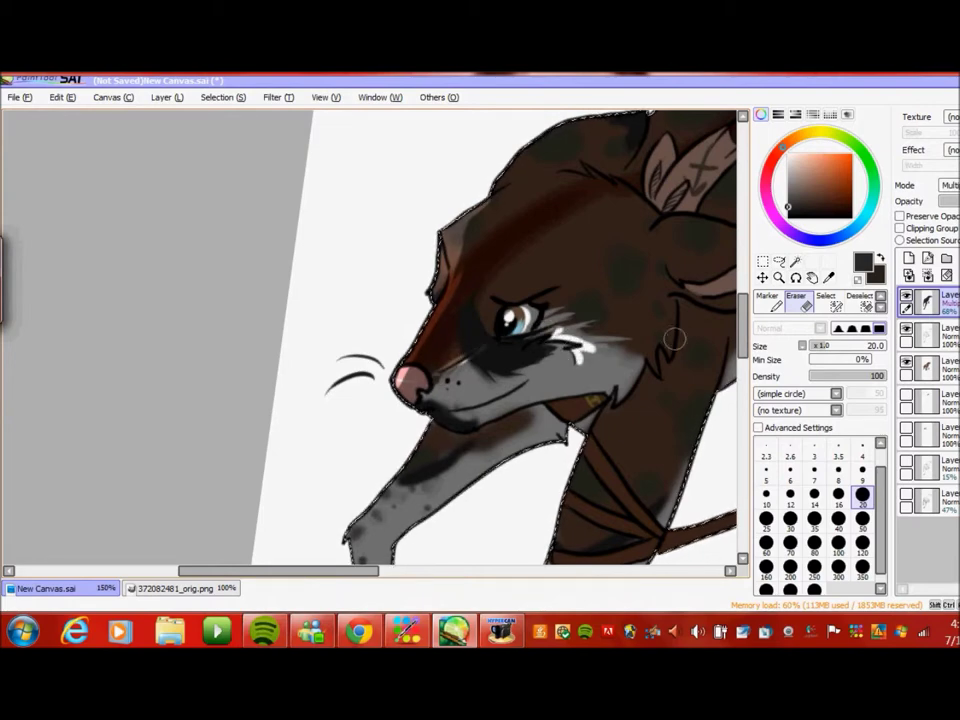
# - Erase highlights into the shading along the front edge of the raised foreleg and on its paw
pyautogui.scroll(-5, 618, 398)
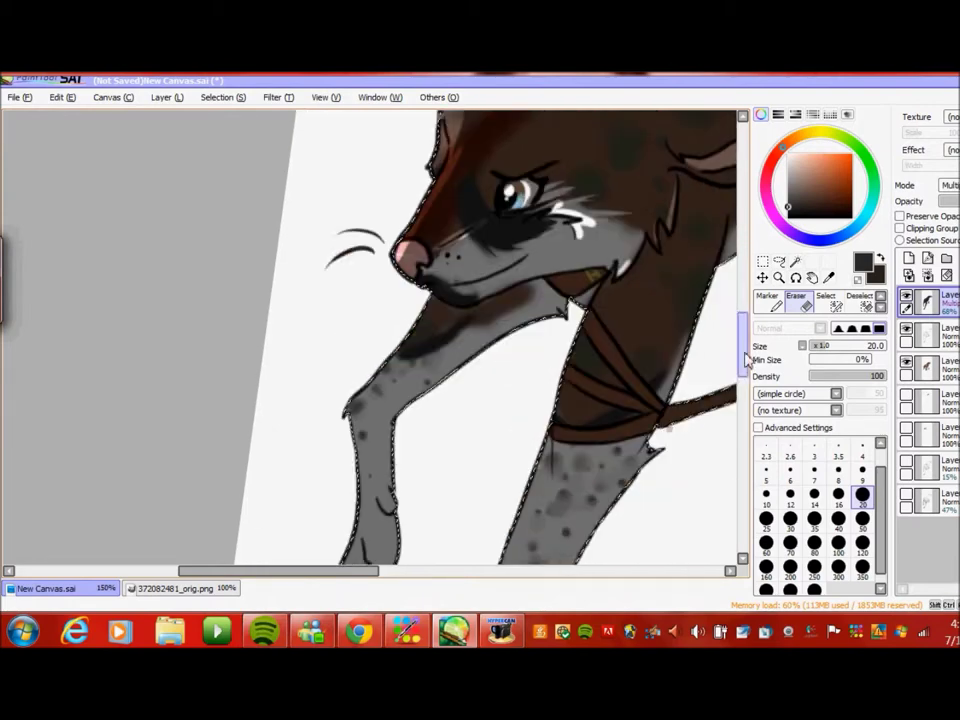
pyautogui.moveTo(440, 230)
pyautogui.mouseDown()
pyautogui.moveTo(357, 338)
pyautogui.moveTo(360, 388)
pyautogui.mouseUp()
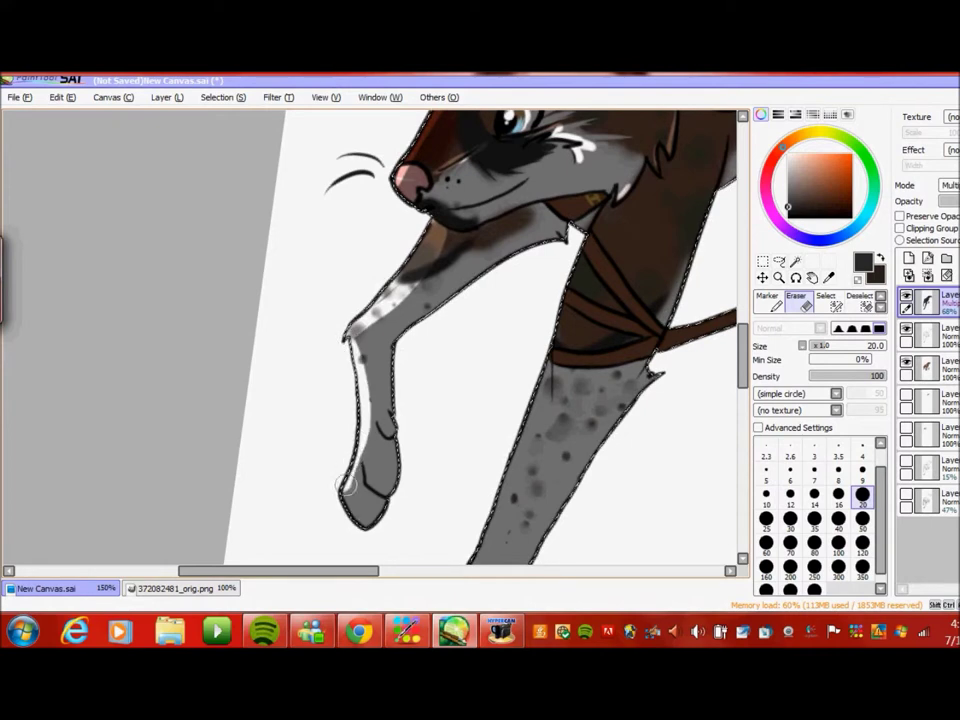
pyautogui.moveTo(368, 469); pyautogui.dragTo(372, 461)
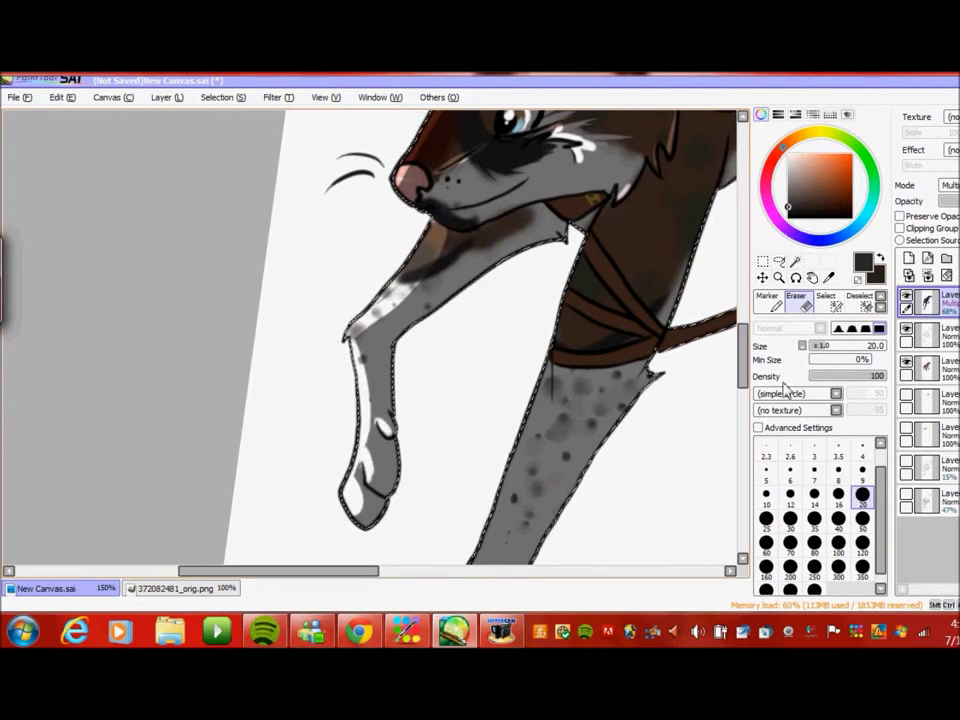
# - Erase highlights into the shading on the leg straps, the extended foreleg, the bracelet and the paw's toes
pyautogui.scroll(3, 610, 344)
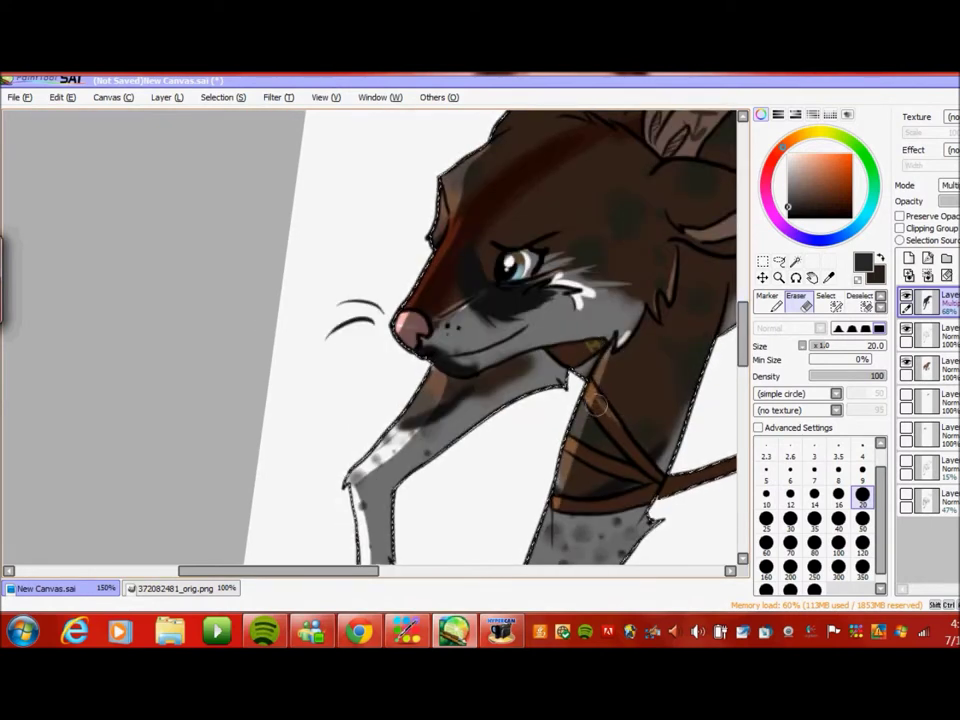
pyautogui.scroll(-3, 628, 438)
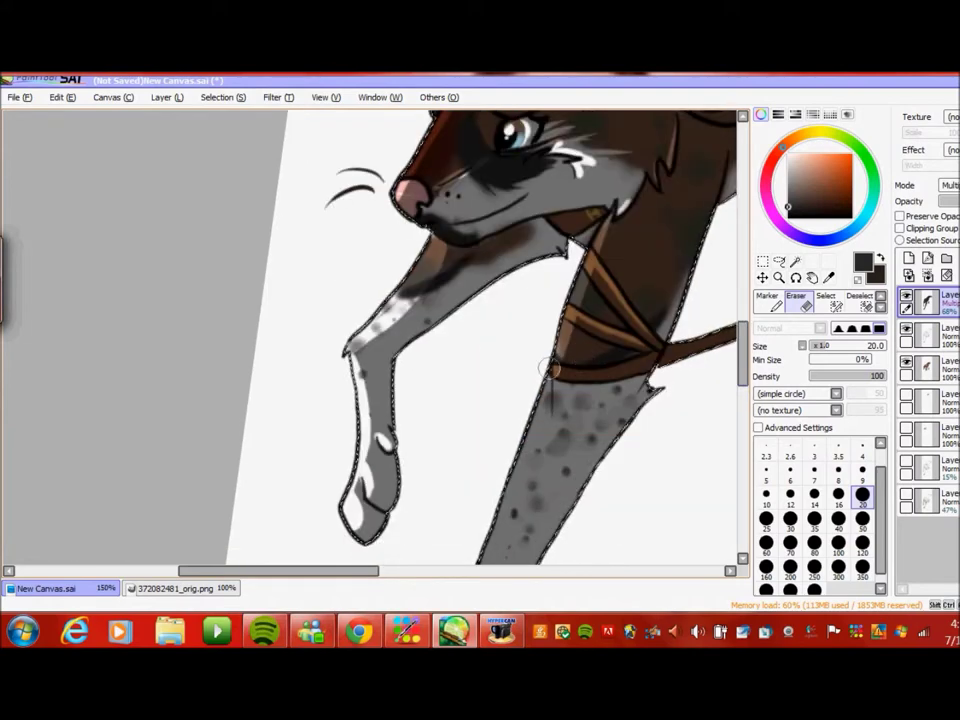
pyautogui.scroll(-4, 742, 372)
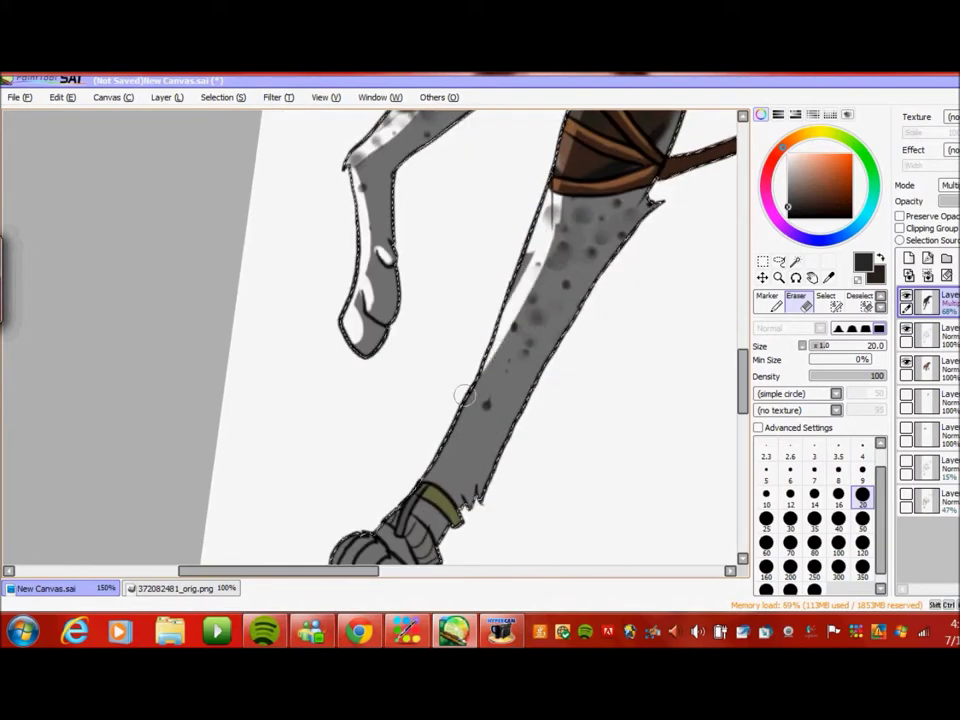
pyautogui.scroll(-2, 597, 474)
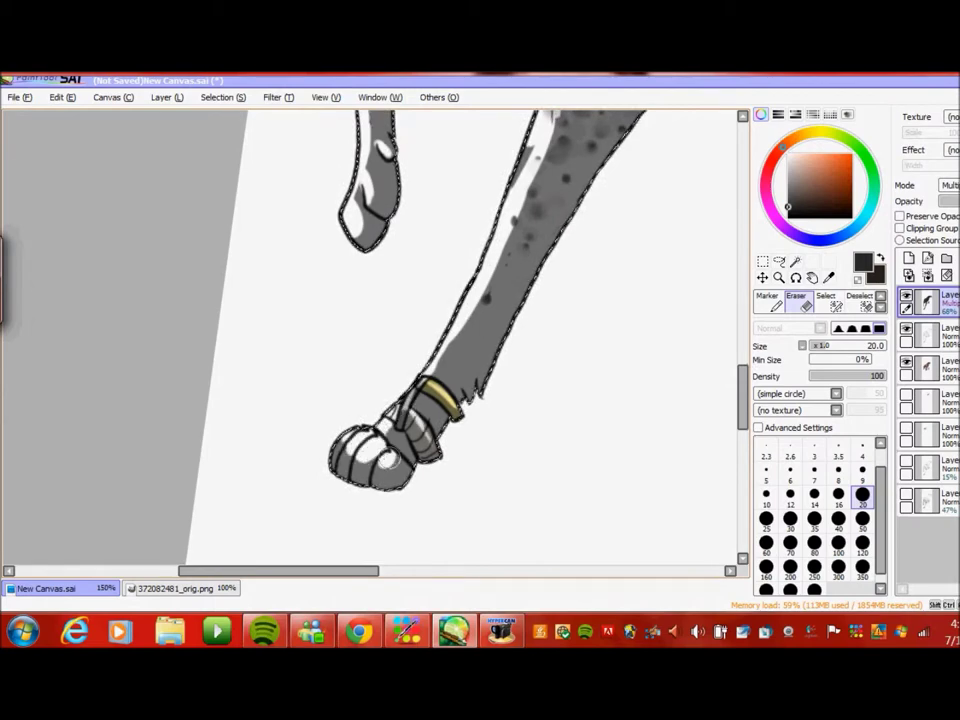
# - Erase highlights into the shading along the far ear, the near ear's upper edge and the neck bow
pyautogui.scroll(8, 673, 422)
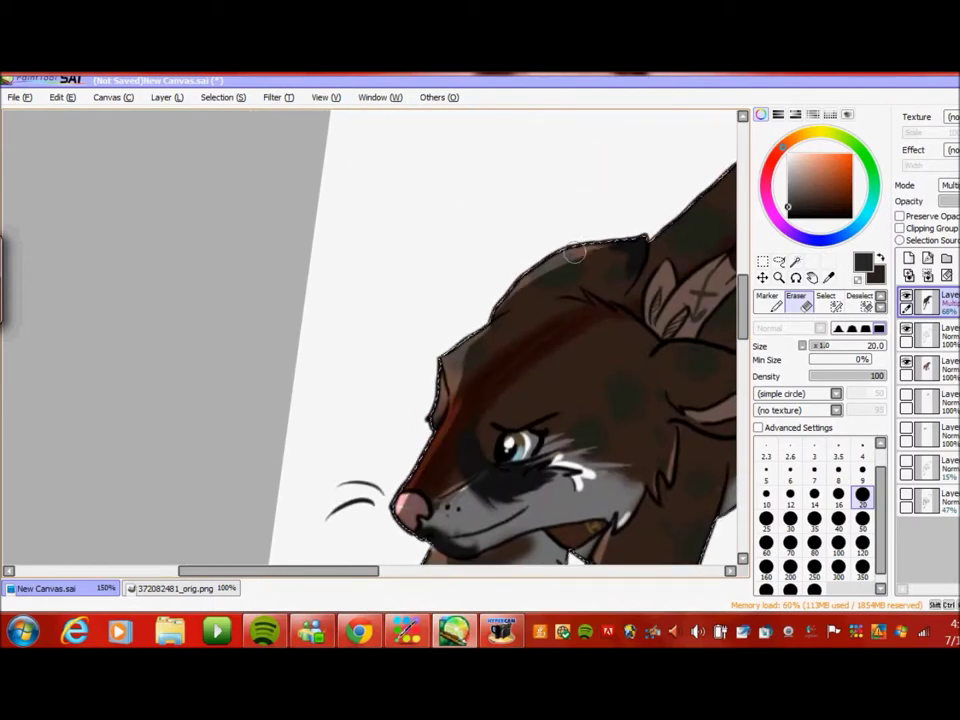
pyautogui.moveTo(366, 576); pyautogui.dragTo(420, 576)
pyautogui.moveTo(505, 305); pyautogui.dragTo(540, 262)
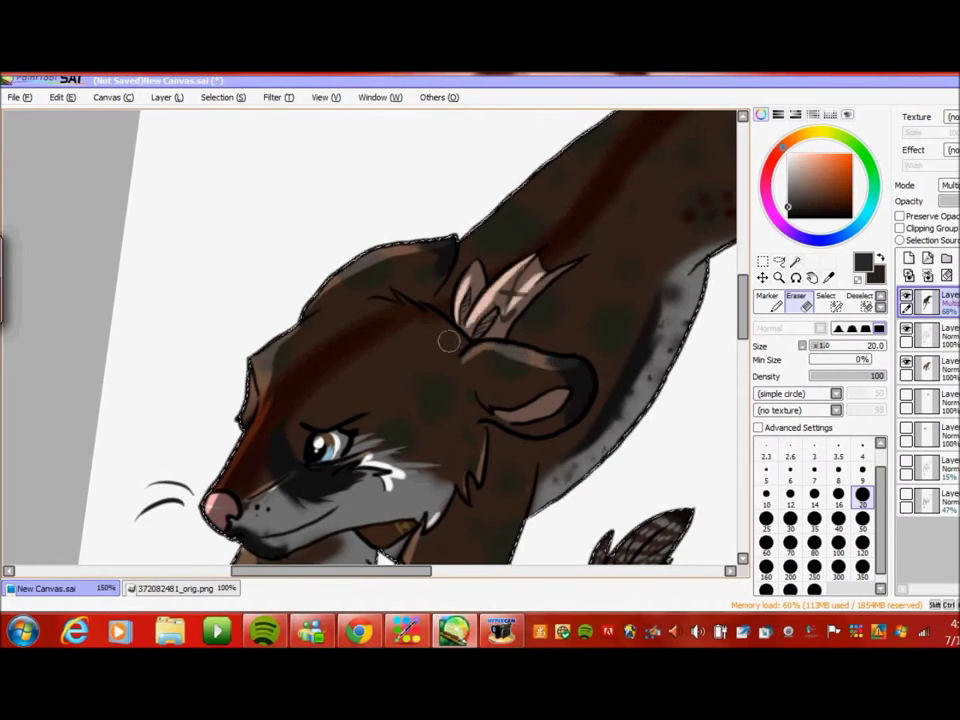
# - Erase the shading along the upper back, the tail's edge, the thigh's white patch and the hind legs
pyautogui.hscroll(3, 447, 341)
pyautogui.scroll(3, 447, 341)
pyautogui.moveTo(605, 192); pyautogui.dragTo(640, 211)
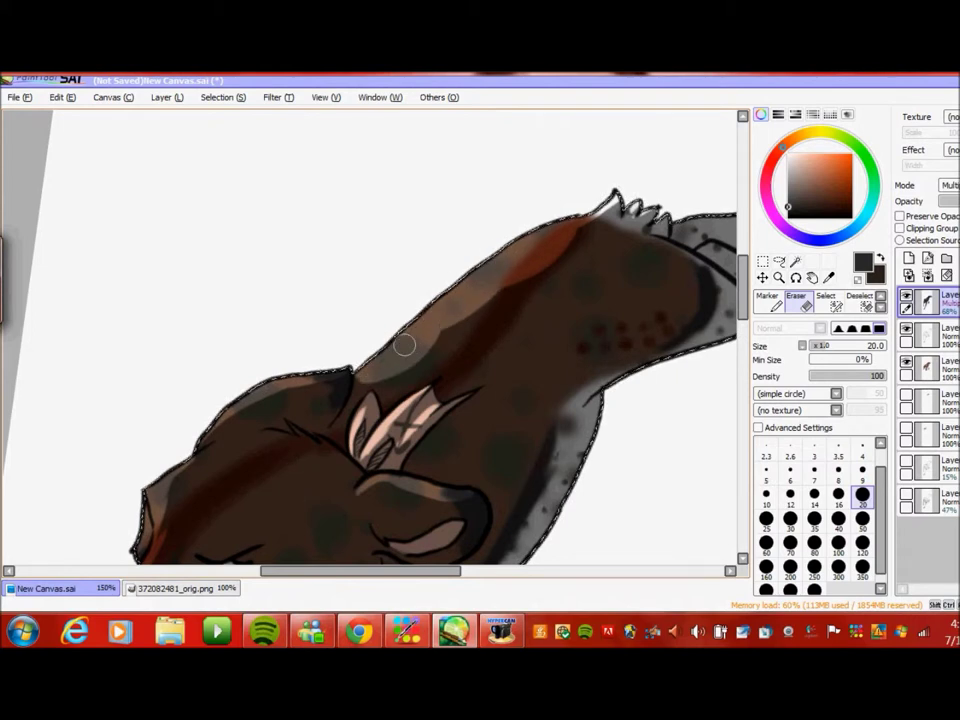
pyautogui.hscroll(5, 472, 278)
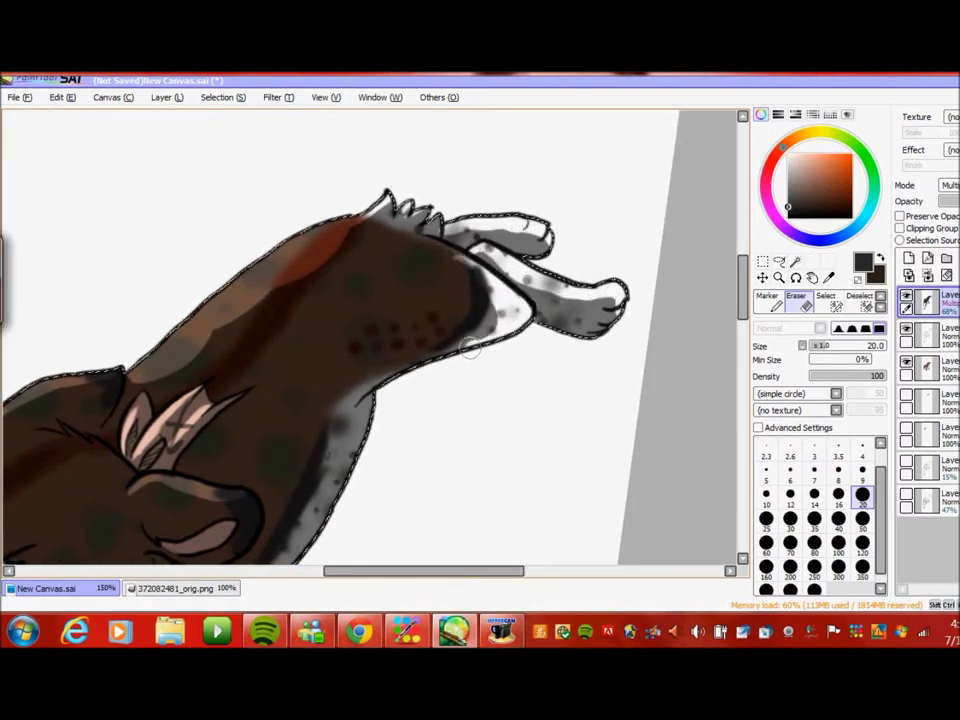
# - Blend the highlight edges on the hind legs, back, bow and ear with the Water tool at size 20
pyautogui.press('b')
pyautogui.press('[')
pyautogui.press('[')
pyautogui.press('[')
pyautogui.press('[')
pyautogui.press('[')
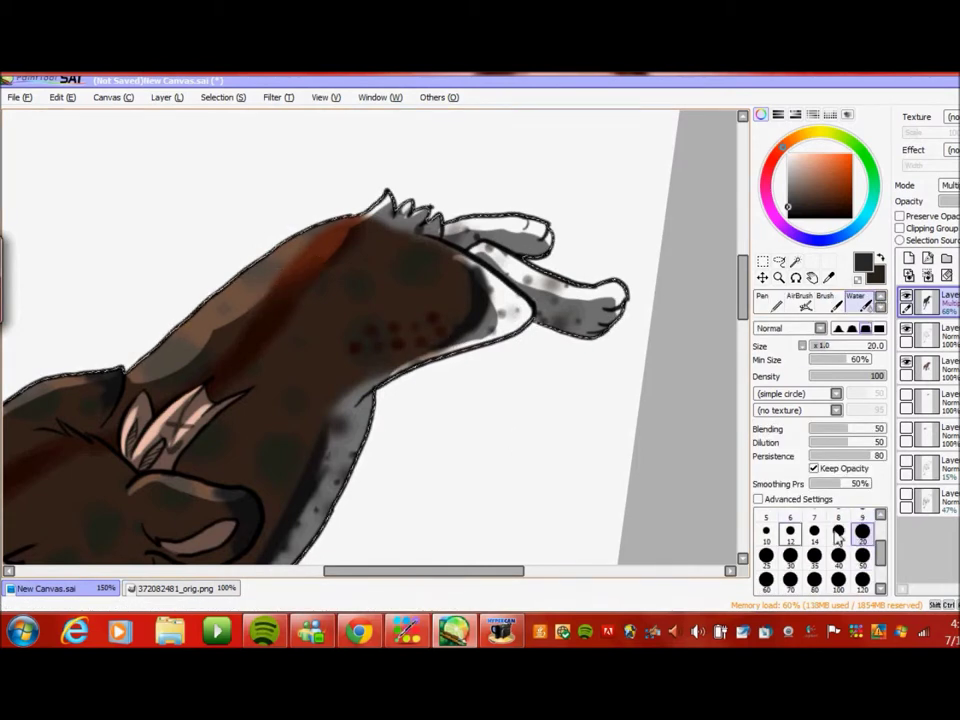
pyautogui.moveTo(580, 307)
pyautogui.mouseDown()
pyautogui.moveTo(208, 339)
pyautogui.moveTo(130, 315)
pyautogui.mouseUp()
pyautogui.moveTo(368, 571); pyautogui.dragTo(305, 577)
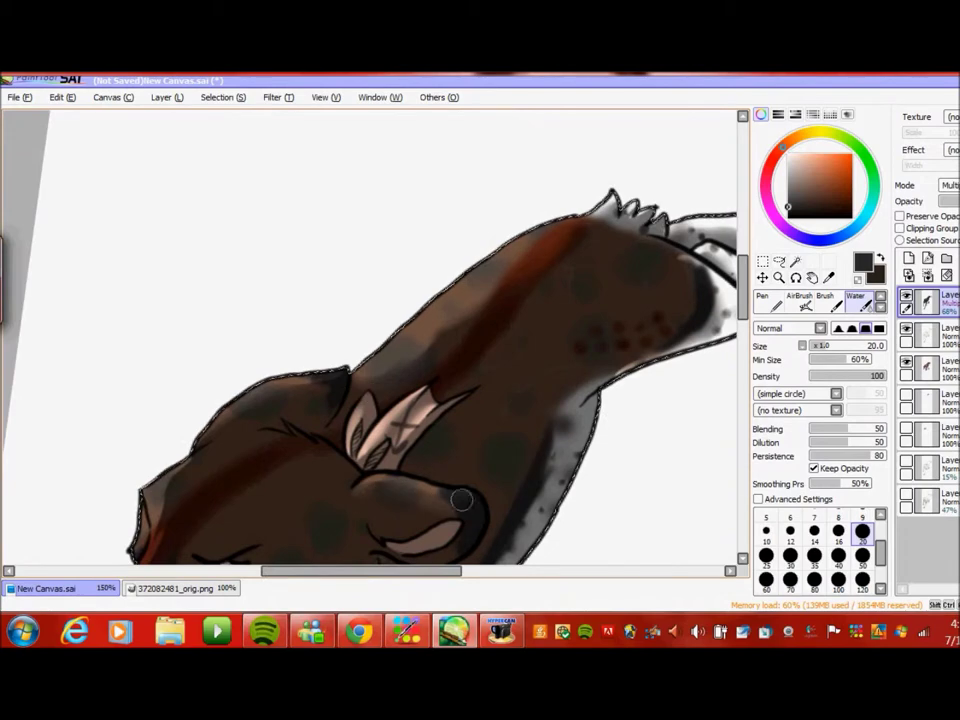
# - Smooth the highlight edges on the face, both forelegs, the leg straps and the paw with the Water tool
pyautogui.scroll(-5, 462, 500)
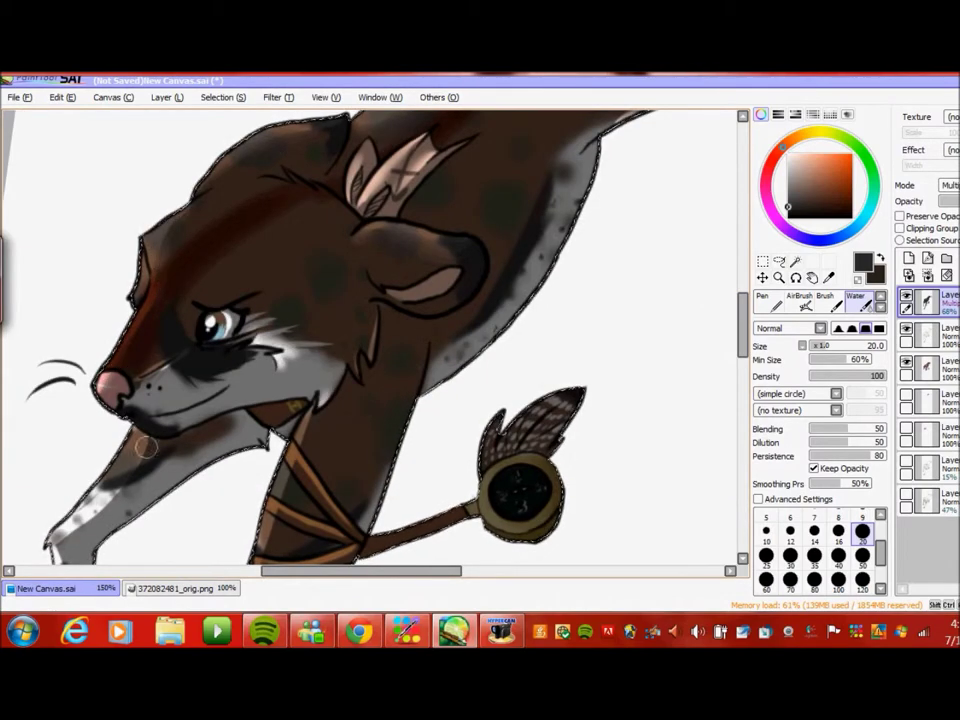
pyautogui.scroll(-5, 210, 456)
pyautogui.scroll(-3, 742, 368)
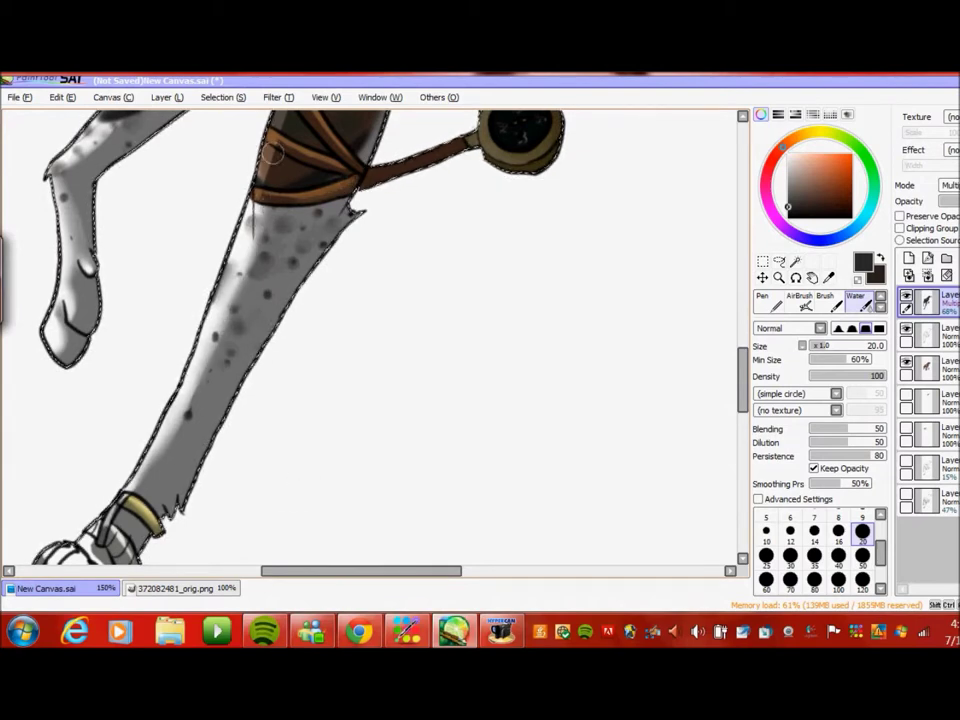
pyautogui.scroll(3, 711, 266)
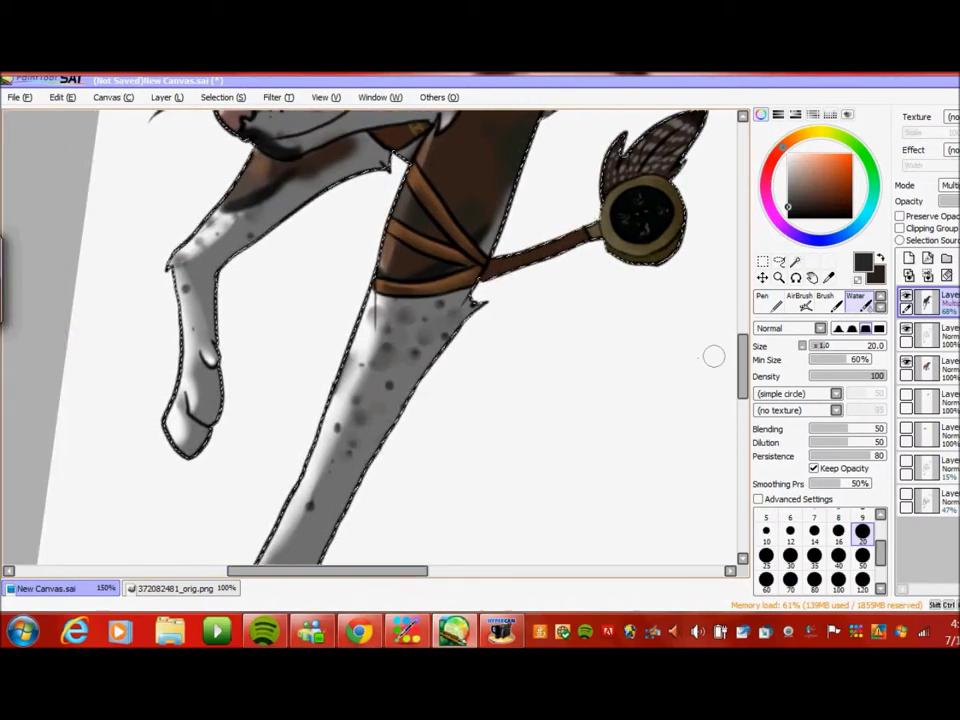
pyautogui.scroll(-5, 697, 354)
pyautogui.moveTo(205, 440); pyautogui.dragTo(230, 455)
pyautogui.scroll(8, 700, 350)
# - Erase highlights into the pendant's strap, compass rim and feather with the Eraser at size 20 and blend them with the Water tool
pyautogui.click(881, 306)
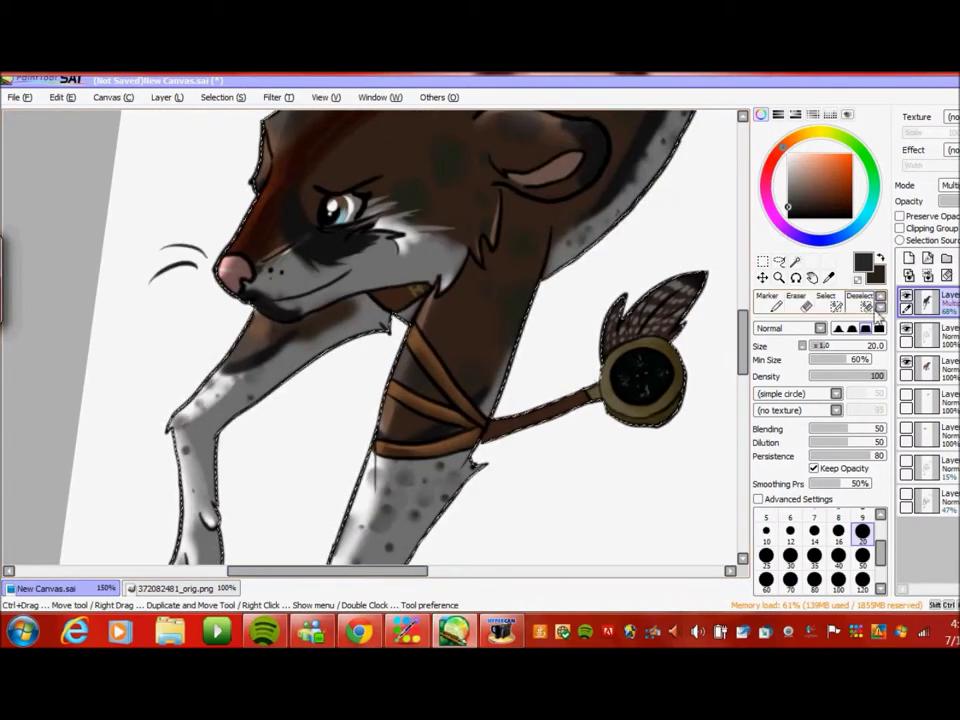
pyautogui.press('e')
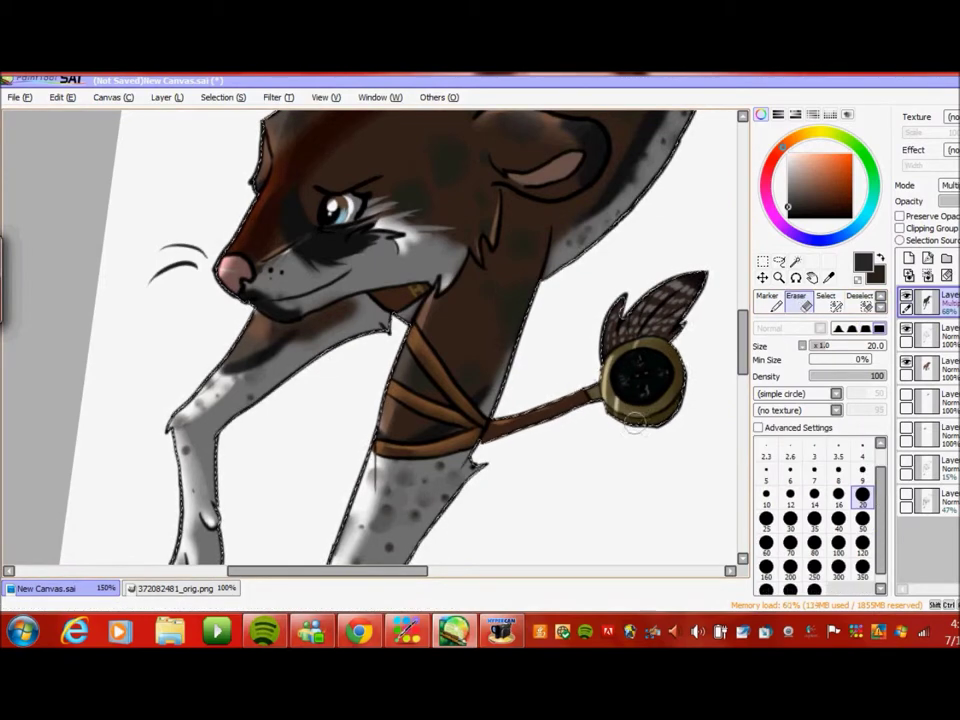
pyautogui.click(825, 297)
pyautogui.scroll(1, 830, 300)
pyautogui.click(855, 297)
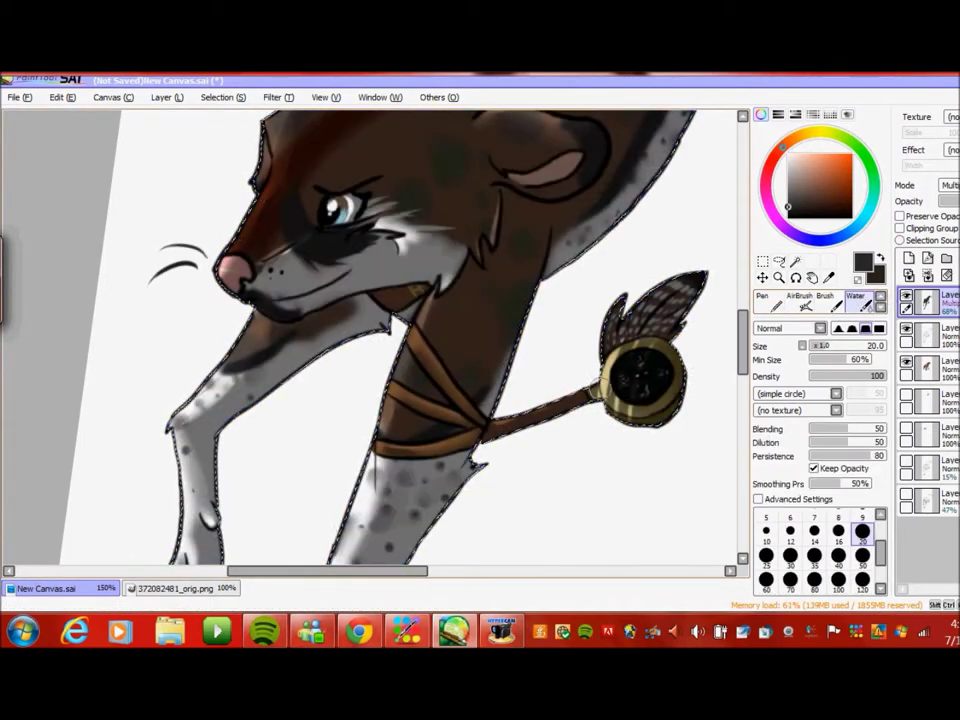
pyautogui.scroll(-1, 797, 302)
pyautogui.click(797, 297)
pyautogui.click(825, 297)
pyautogui.scroll(1, 830, 300)
pyautogui.click(855, 297)
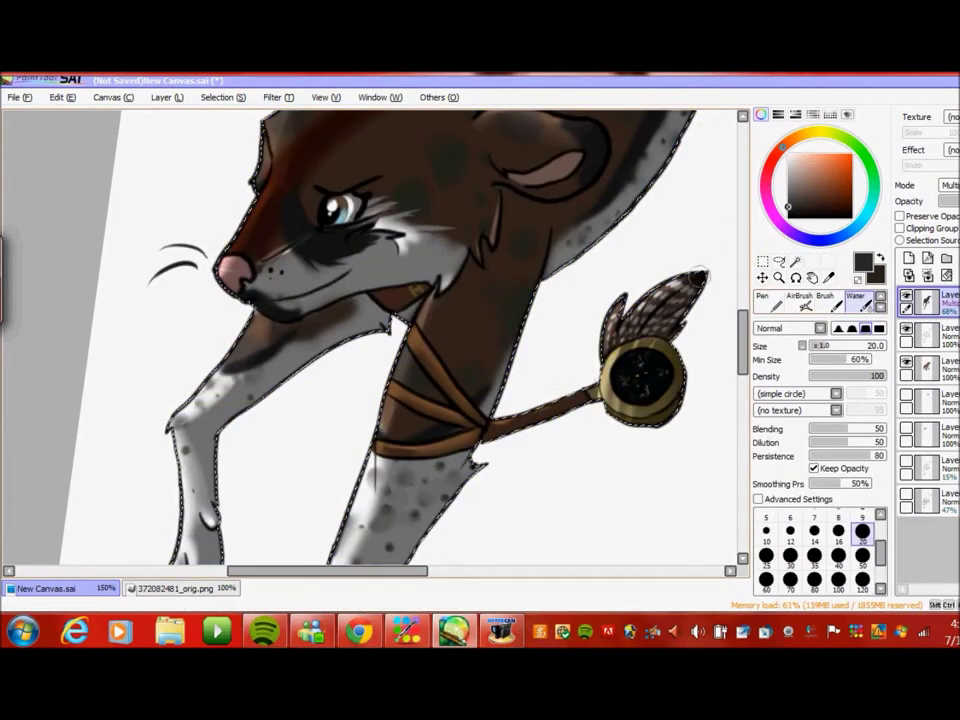
# - Clear the selection around the dog and lower the shading layer's opacity to 62%
pyautogui.click(779, 277)
pyautogui.click(681, 386)
pyautogui.click(222, 97)
pyautogui.click(231, 116)
pyautogui.hotkey('alt', 'space')
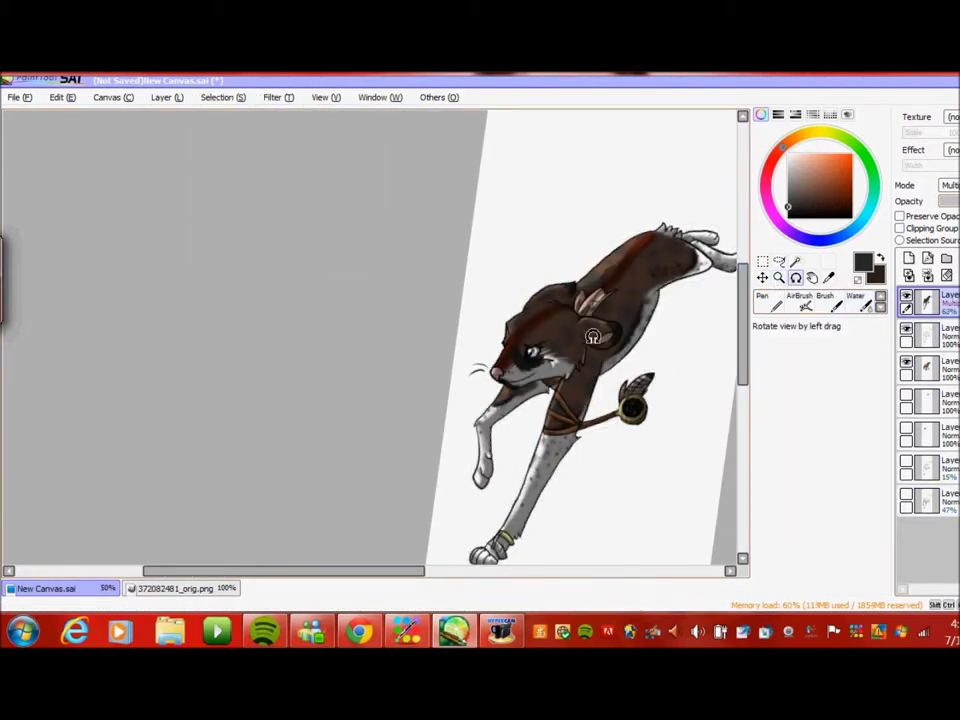
pyautogui.press('Delete')
# - Add a layer behind the dog for the Pen tool and select the area around the dog with the Magic Wand
pyautogui.click(770, 303)
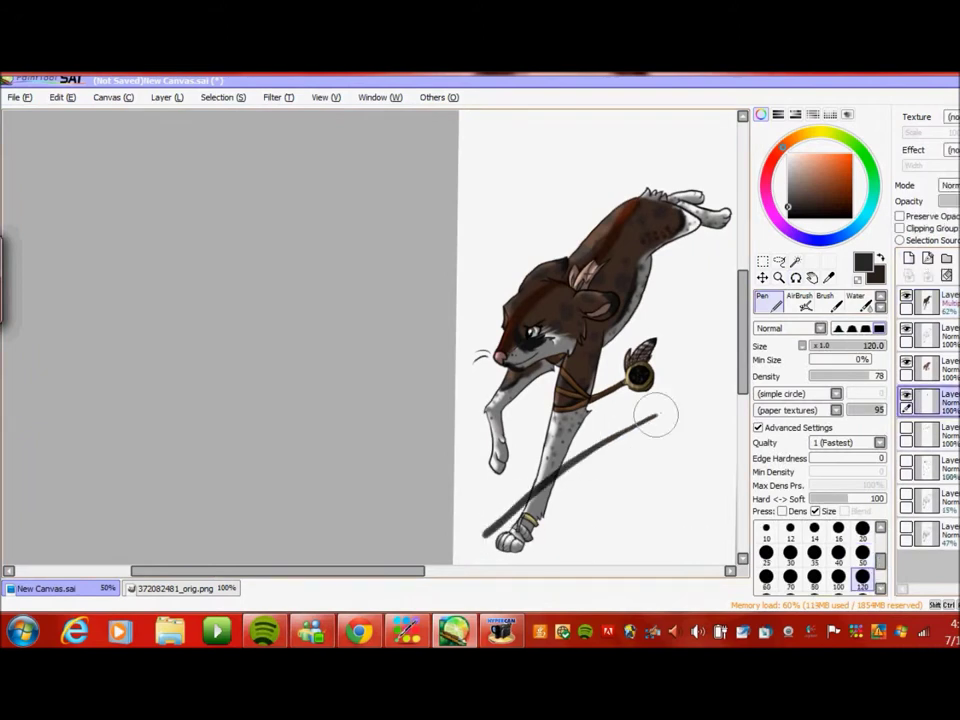
pyautogui.click(928, 300)
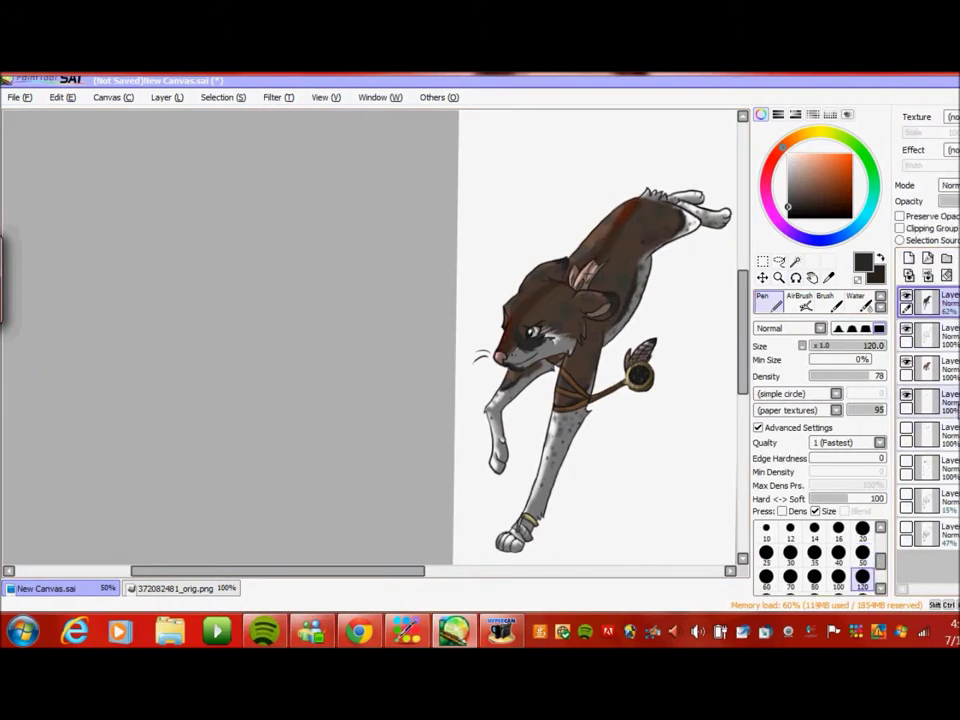
pyautogui.click(928, 398)
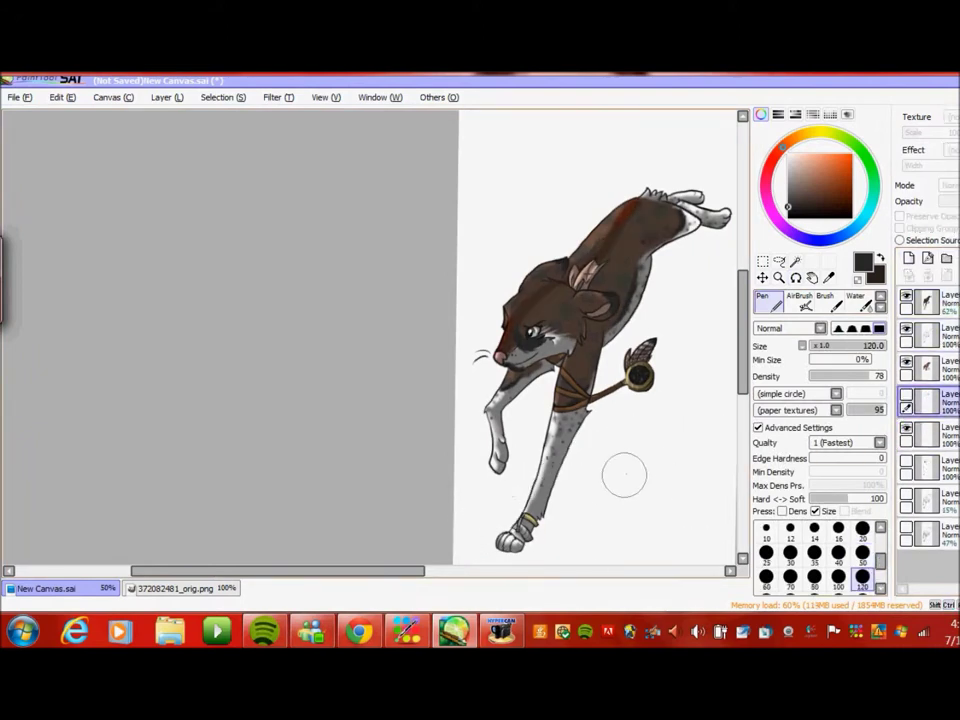
pyautogui.click(795, 262)
pyautogui.click(677, 401)
pyautogui.click(764, 301)
# - Paint a dark diagonal oval ground shadow behind the dog's forelegs with the Pen at size 120
pyautogui.moveTo(474, 511)
pyautogui.mouseDown()
pyautogui.moveTo(722, 360)
pyautogui.moveTo(500, 558)
pyautogui.mouseUp()
pyautogui.hotkey('ctrl', 'z')
pyautogui.moveTo(718, 321); pyautogui.dragTo(497, 525)
pyautogui.moveTo(508, 574)
pyautogui.mouseDown()
pyautogui.moveTo(414, 579)
pyautogui.moveTo(365, 425)
pyautogui.moveTo(648, 205)
pyautogui.mouseUp()
pyautogui.hotkey('ctrl', 'z')
pyautogui.moveTo(405, 405)
pyautogui.mouseDown()
pyautogui.moveTo(601, 272)
pyautogui.moveTo(648, 205)
pyautogui.mouseUp()
pyautogui.moveTo(470, 345); pyautogui.dragTo(596, 258)
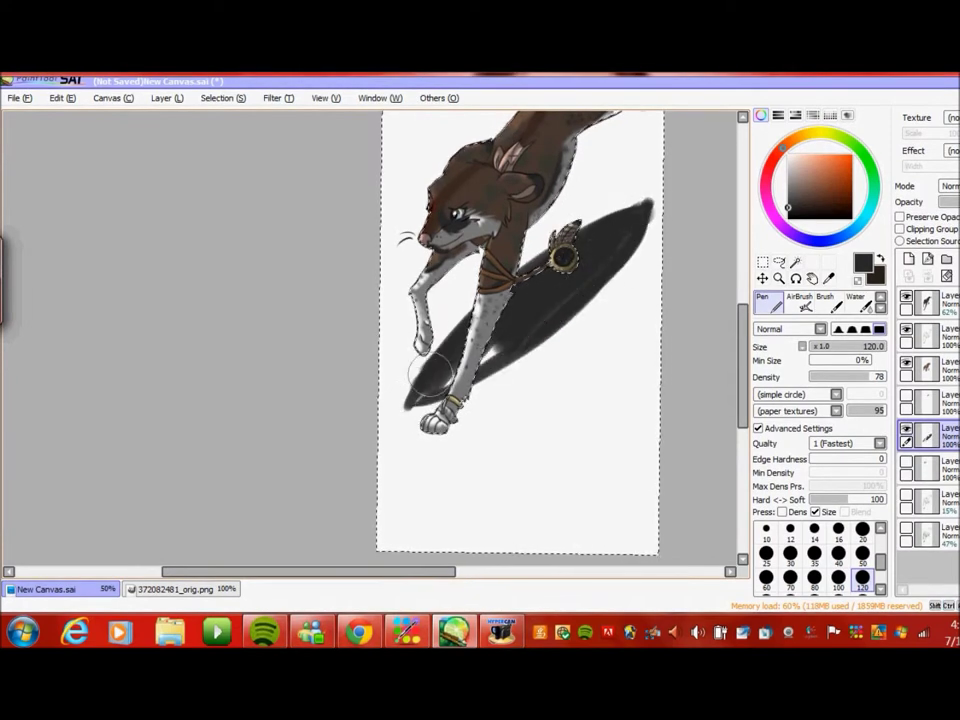
pyautogui.moveTo(561, 357); pyautogui.dragTo(604, 332)
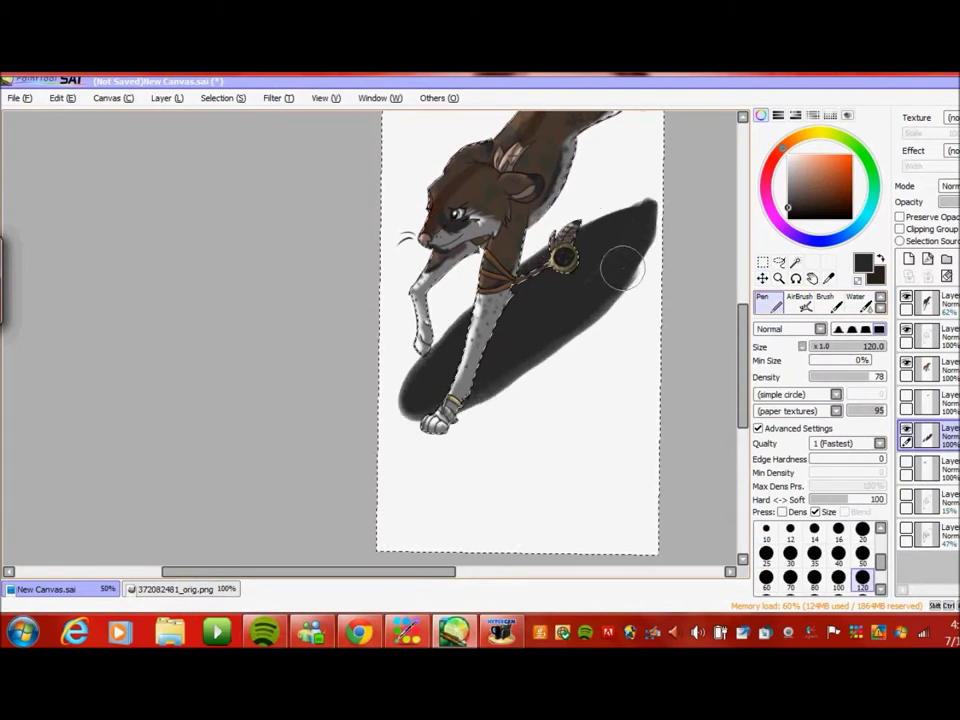
# - Add a new layer on top of the layer stack and clear the selection around the dog
pyautogui.press('e')
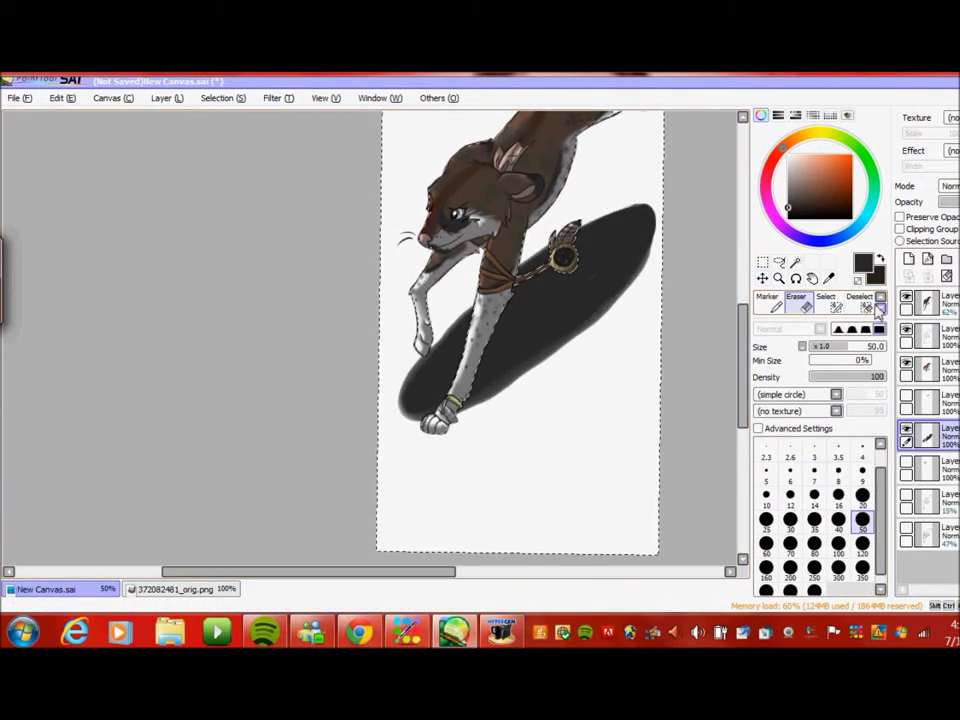
pyautogui.click(767, 301)
pyautogui.hotkey('ctrl', 'z')
pyautogui.hotkey('ctrl', 'z')
pyautogui.hotkey('ctrl', 'z')
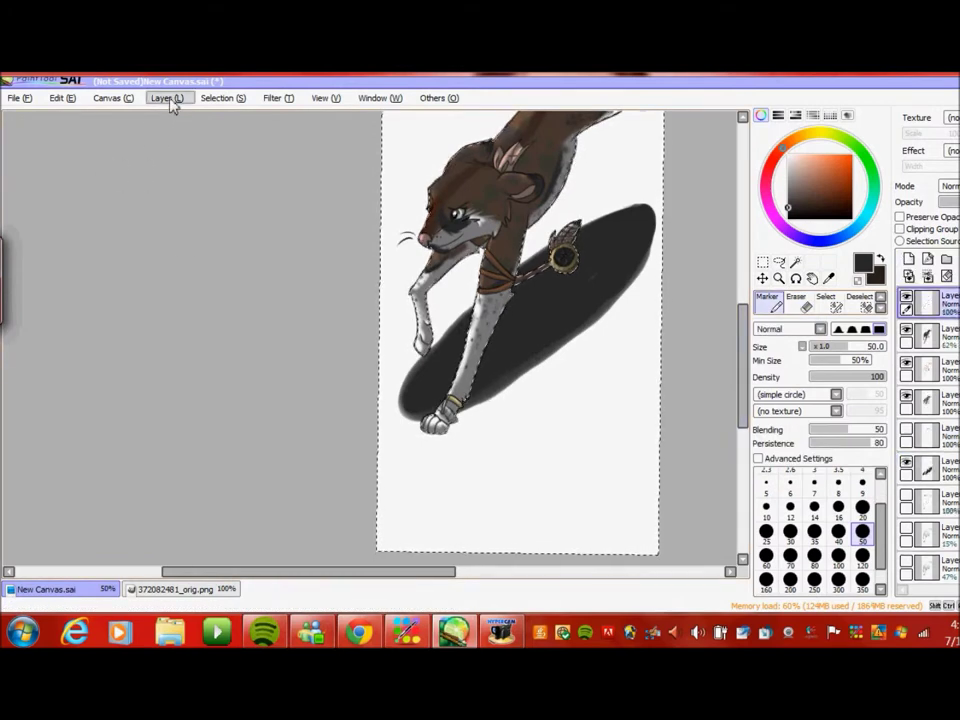
pyautogui.press('n')
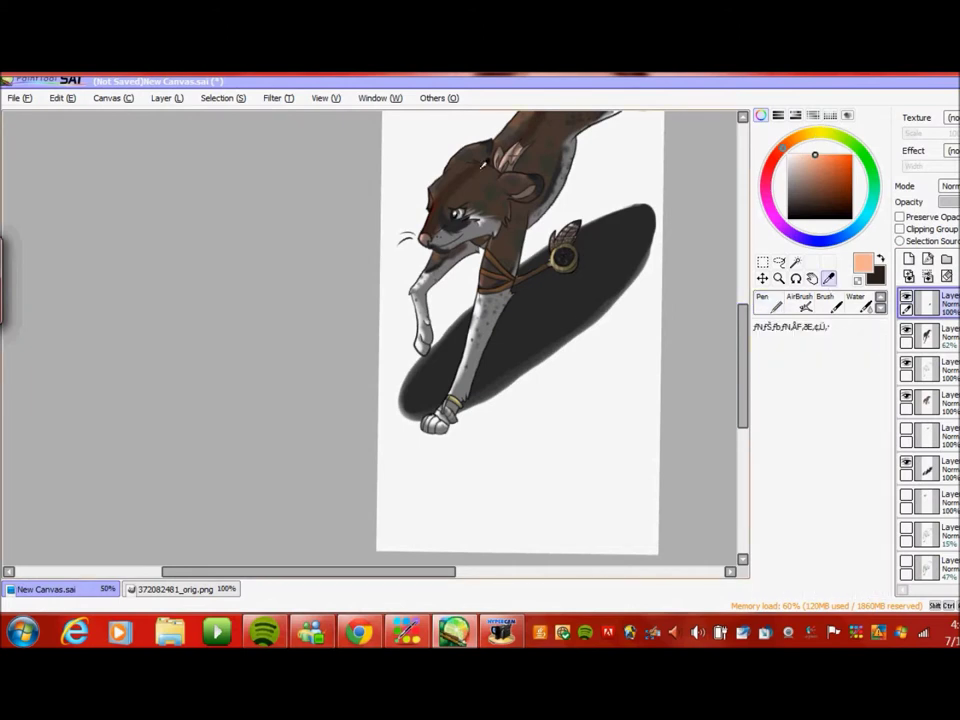
# - Try peach strokes beside the dog with the Pen at size 120 and the Brush at size 50
pyautogui.scroll(1, 462, 158)
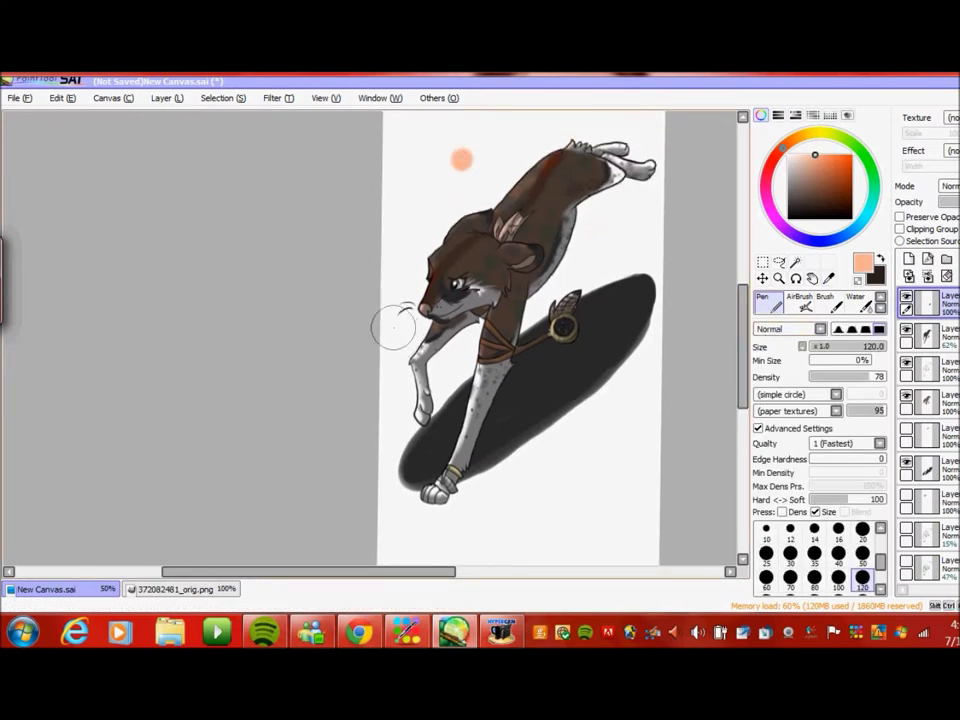
pyautogui.click(827, 300)
pyautogui.moveTo(420, 300); pyautogui.dragTo(628, 236)
pyautogui.hotkey('ctrl', 'z')
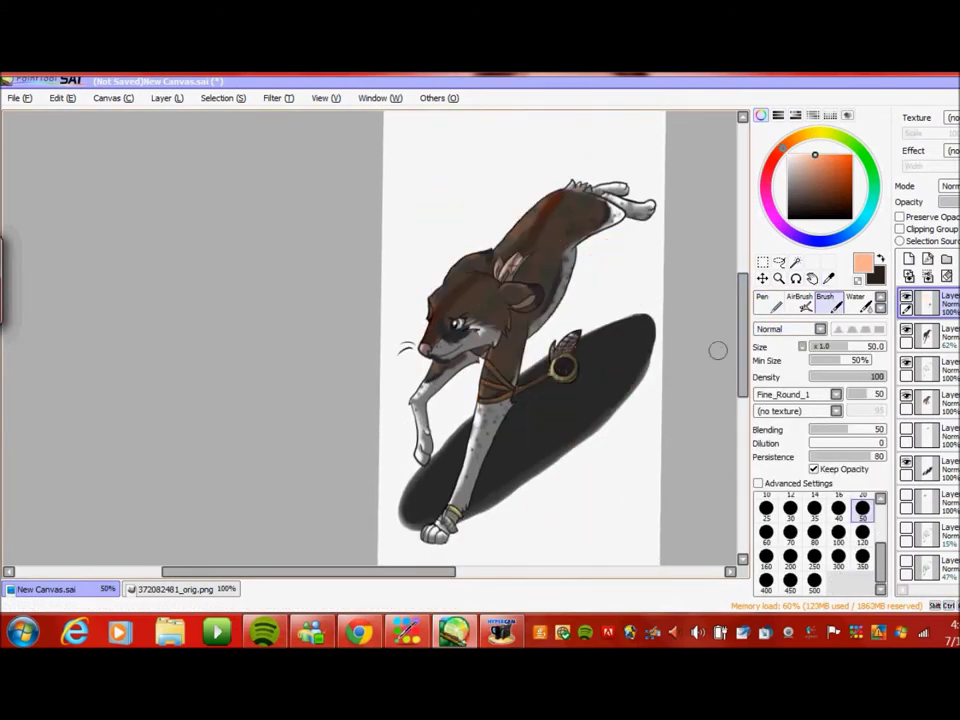
# - Select the area around the dog and paint a soft peach wash on a layer above the shadow with the Water tool at size 120
pyautogui.click(795, 261)
pyautogui.click(928, 365)
pyautogui.click(580, 231)
pyautogui.click(857, 300)
pyautogui.click(928, 465)
pyautogui.moveTo(446, 176)
pyautogui.mouseDown()
pyautogui.moveTo(546, 166)
pyautogui.moveTo(507, 323)
pyautogui.moveTo(539, 432)
pyautogui.moveTo(628, 495)
pyautogui.mouseUp()
pyautogui.hotkey('ctrl', 'z')
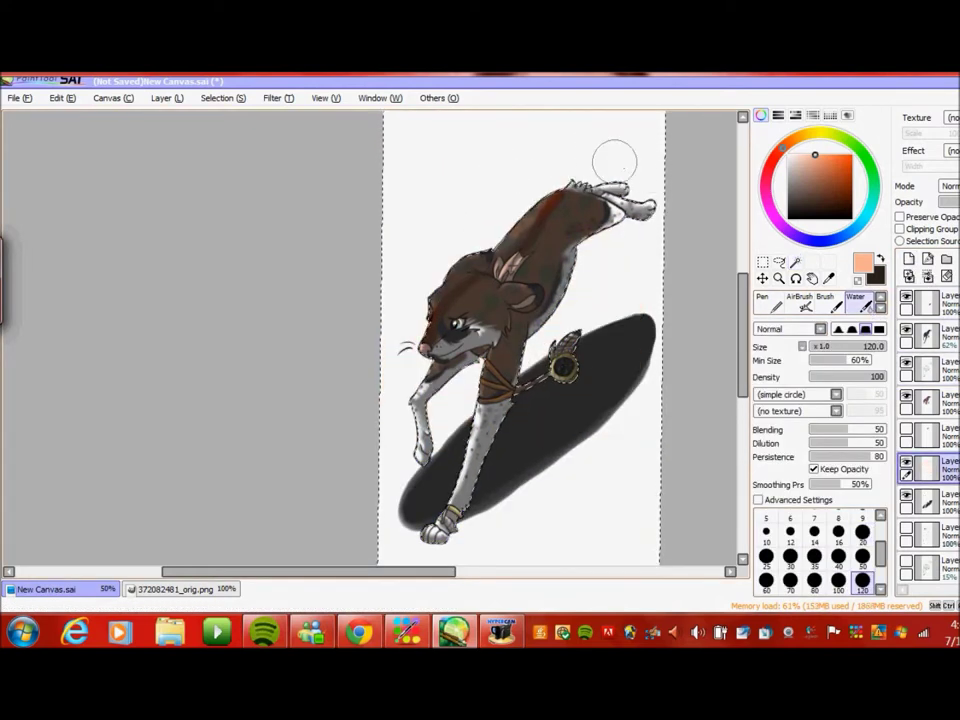
pyautogui.moveTo(615, 161); pyautogui.dragTo(584, 307)
pyautogui.moveTo(420, 330)
pyautogui.mouseDown()
pyautogui.moveTo(399, 374)
pyautogui.moveTo(449, 437)
pyautogui.moveTo(403, 312)
pyautogui.moveTo(489, 280)
pyautogui.moveTo(510, 163)
pyautogui.mouseUp()
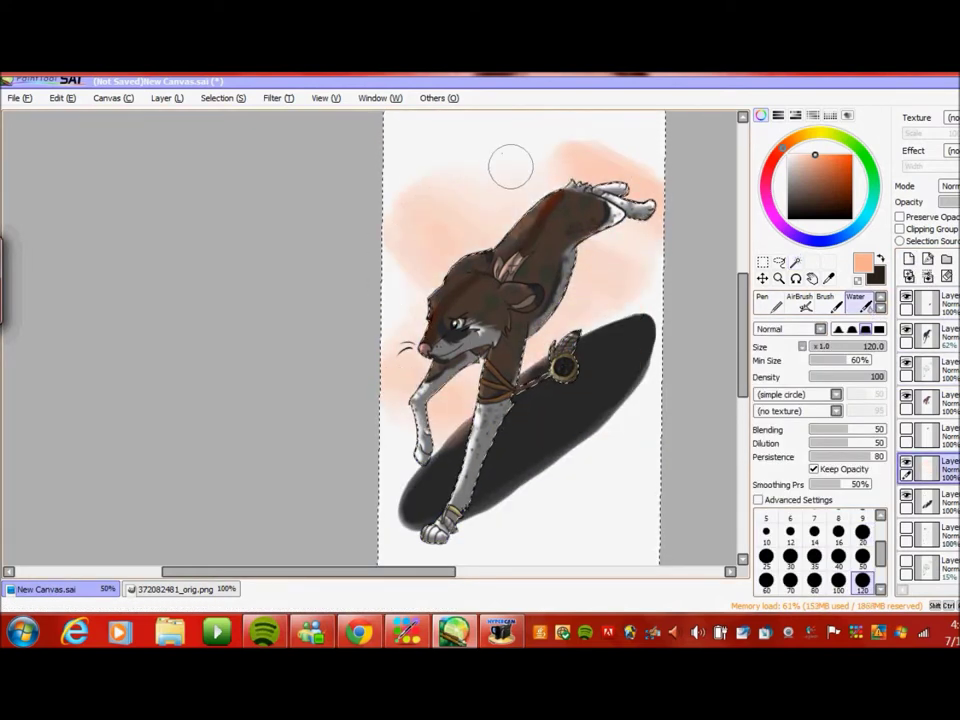
# - Clear the selection, lasso a large oval around the whole drawing and trim the canvas to it
pyautogui.click(779, 262)
pyautogui.hotkey('ctrl', 'd')
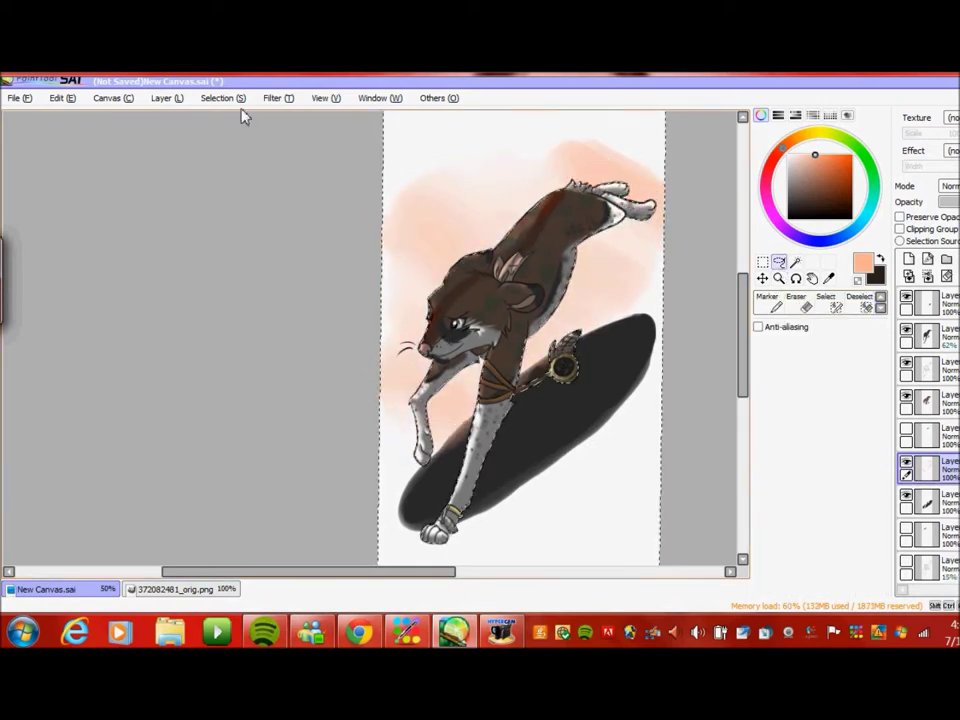
pyautogui.moveTo(368, 372); pyautogui.dragTo(388, 452)
pyautogui.moveTo(543, 124); pyautogui.dragTo(373, 610)
pyautogui.click(105, 98)
pyautogui.click(200, 153)
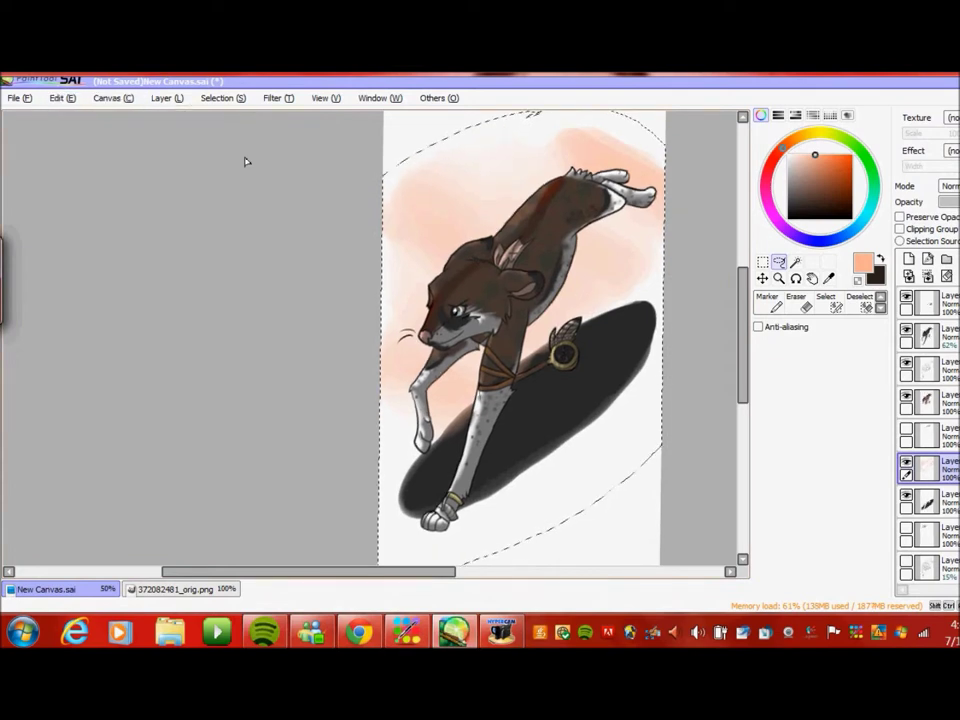
# - Blend the peach wash's edges around the dog with the Water tool at size 120, and undo the blending strokes
pyautogui.click(881, 294)
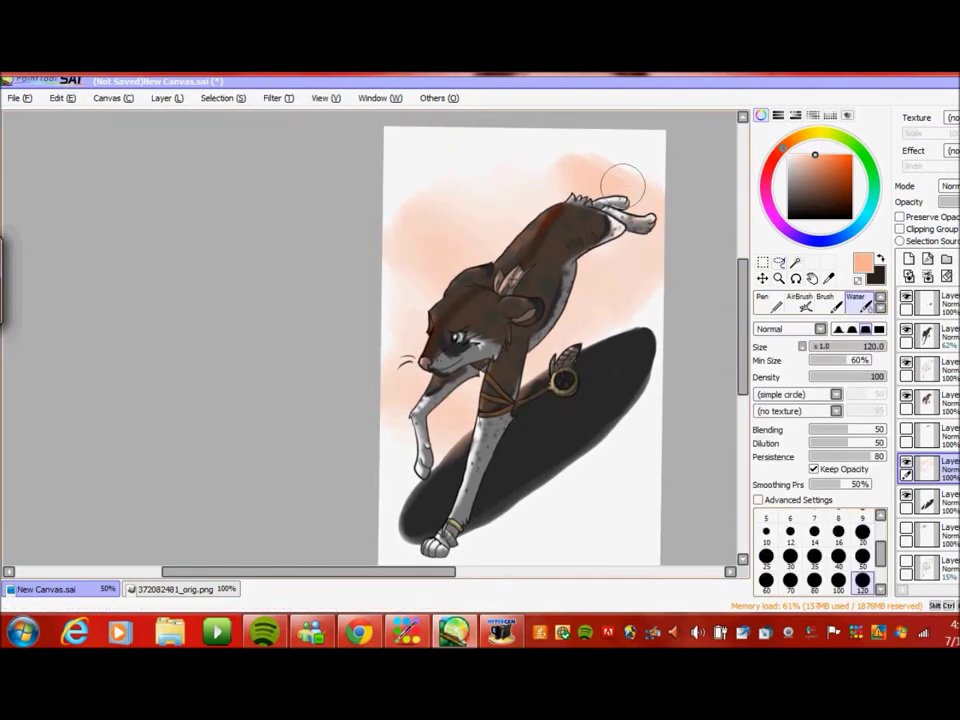
pyautogui.moveTo(623, 183); pyautogui.dragTo(541, 217)
pyautogui.moveTo(398, 378)
pyautogui.mouseDown()
pyautogui.moveTo(458, 431)
pyautogui.moveTo(225, 289)
pyautogui.moveTo(509, 369)
pyautogui.mouseUp()
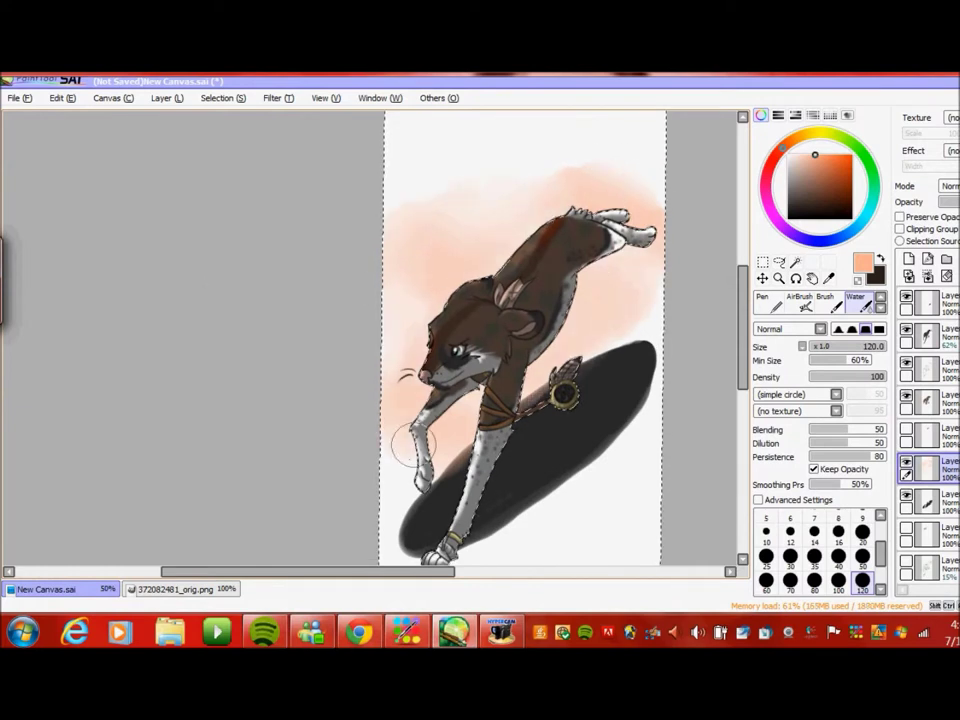
pyautogui.hotkey('ctrl', 'z')
pyautogui.hotkey('ctrl', 'z')
pyautogui.hotkey('ctrl', 'z')
pyautogui.hotkey('ctrl', 'z')
pyautogui.hotkey('ctrl', 'z')
pyautogui.hotkey('ctrl', 'z')
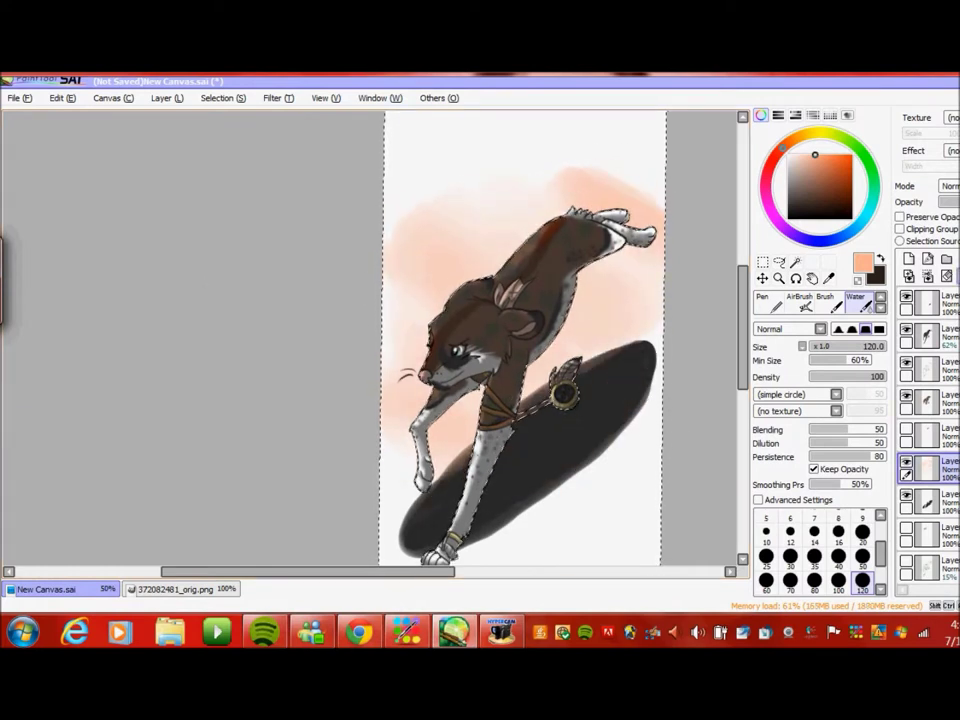
# - Remove the peach wash layer and trim the canvas more closely above and below the dog
pyautogui.keyDown('ctrl'); pyautogui.keyDown('alt'); pyautogui.click(598, 280); pyautogui.keyUp('alt'); pyautogui.keyUp('ctrl')
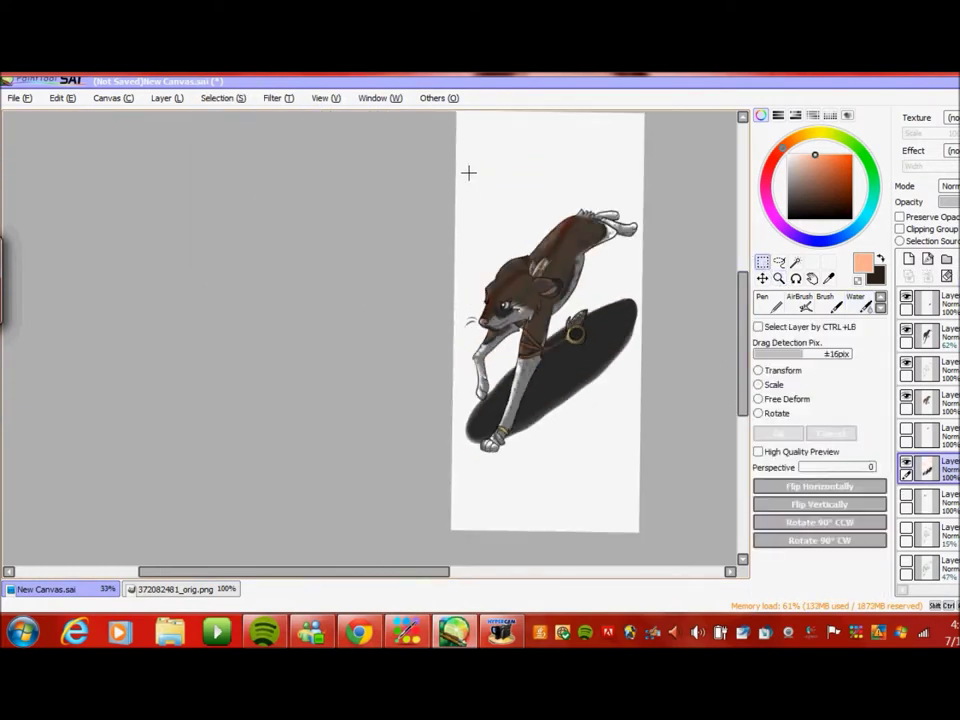
pyautogui.click(131, 101)
pyautogui.click(253, 228)
# - Select the empty area around the dog on the line-art layer with the Magic Wand
pyautogui.click(795, 261)
pyautogui.click(223, 98)
pyautogui.click(225, 111)
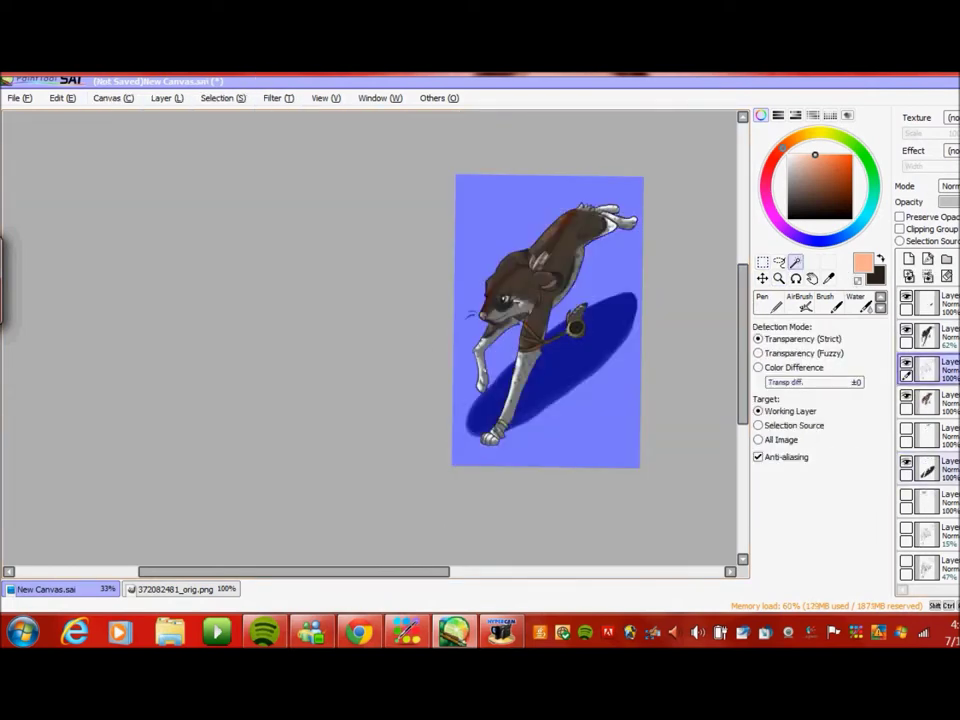
# - Soften the ground shadow's edges with the Water tool at size 120 and choose a bright orange for a Bucket fill
pyautogui.click(855, 304)
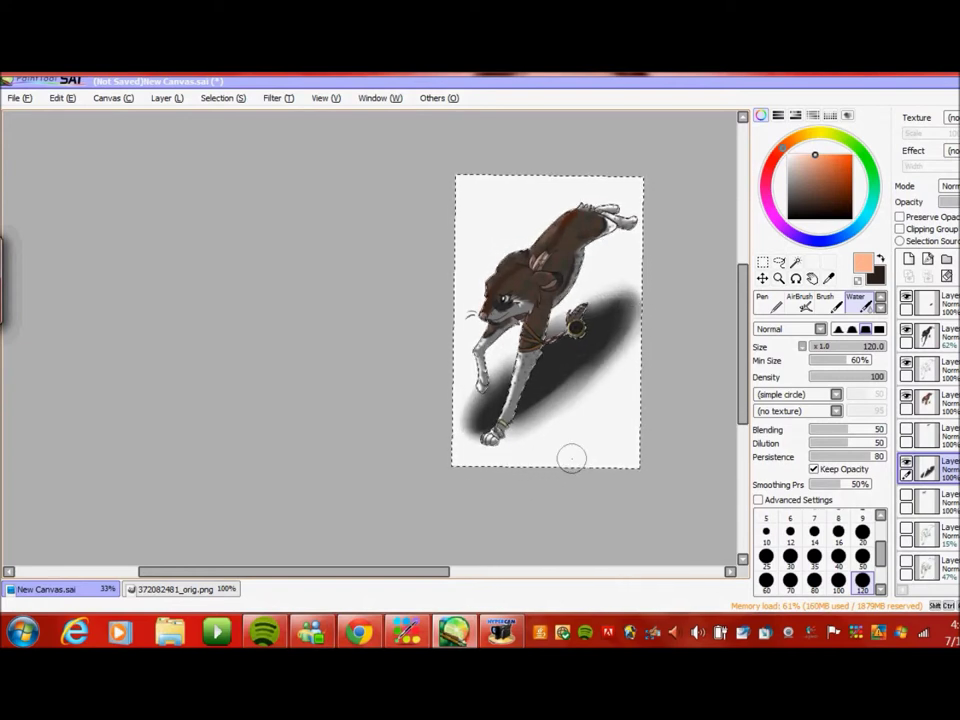
pyautogui.click(925, 497)
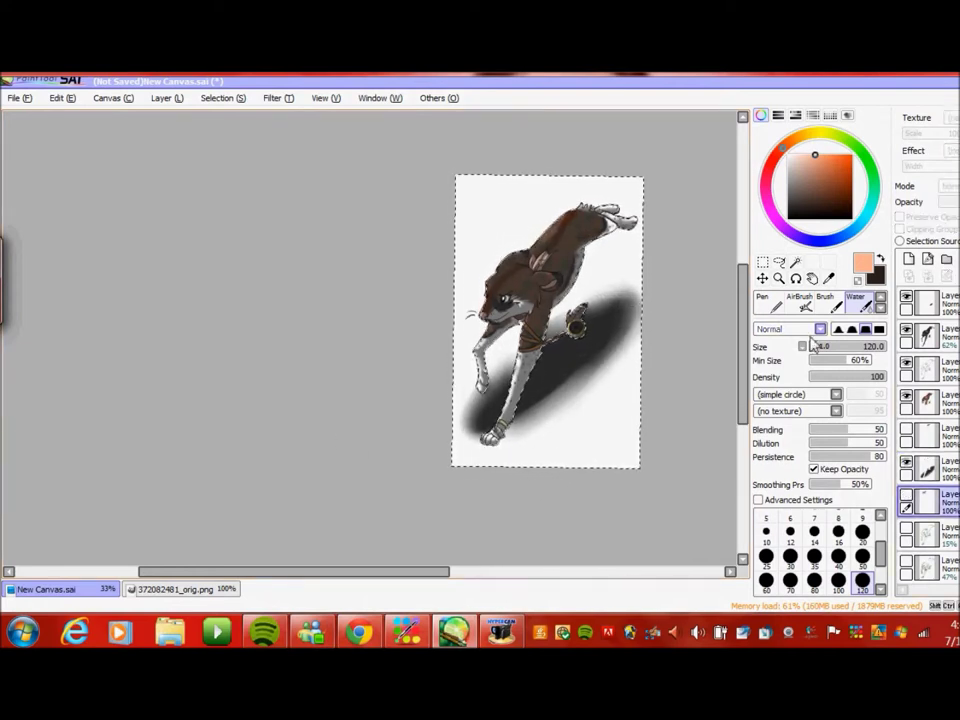
pyautogui.click(851, 154)
pyautogui.scroll(-1, 789, 305)
pyautogui.scroll(-1, 789, 305)
pyautogui.click(768, 304)
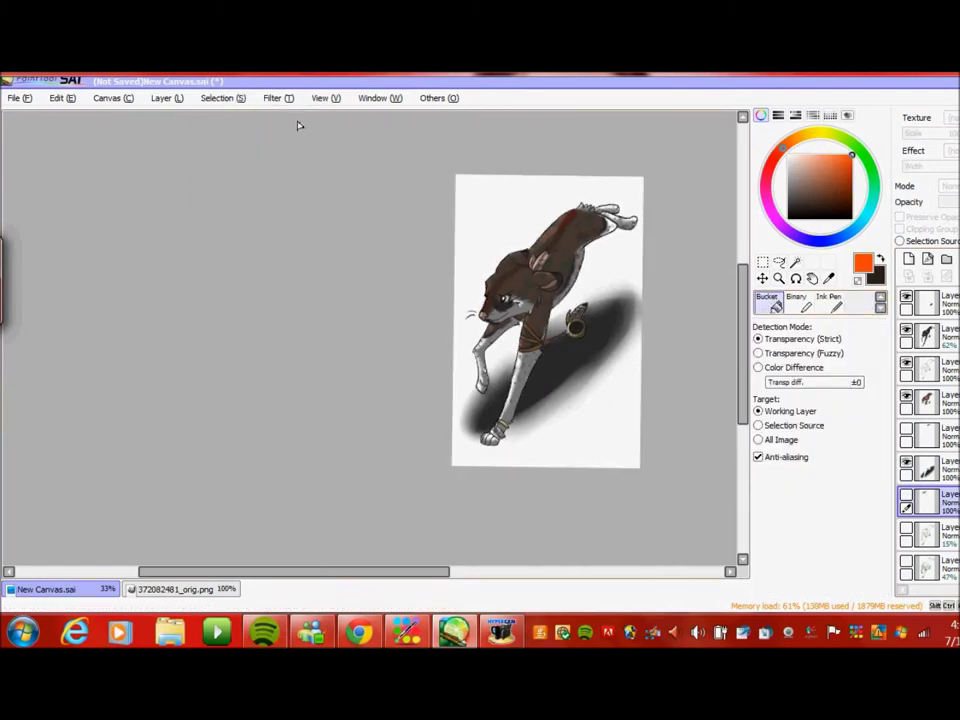
# - Try an orange Bucket fill on the layer below the shadow, and undo it together with the shadow's edge softening
pyautogui.click(524, 453)
pyautogui.click(12, 97)
pyautogui.press('Escape')
pyautogui.hotkey('ctrl', 'z')
pyautogui.click(935, 470)
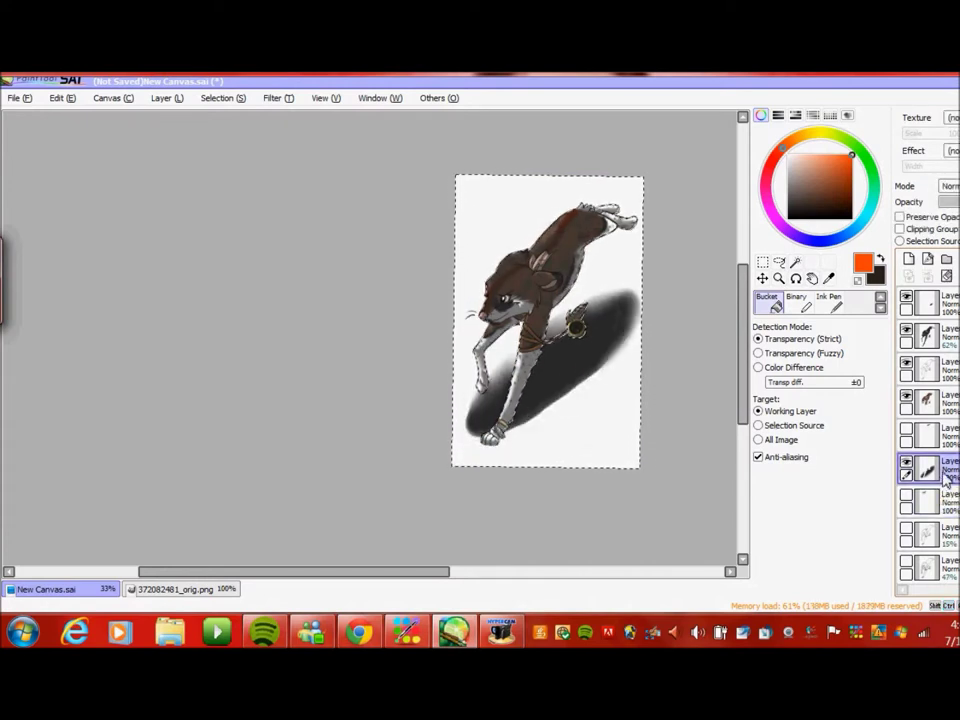
pyautogui.hotkey('ctrl', 'z')
pyautogui.hotkey('ctrl', 'd')
pyautogui.hotkey('ctrl', 'a')
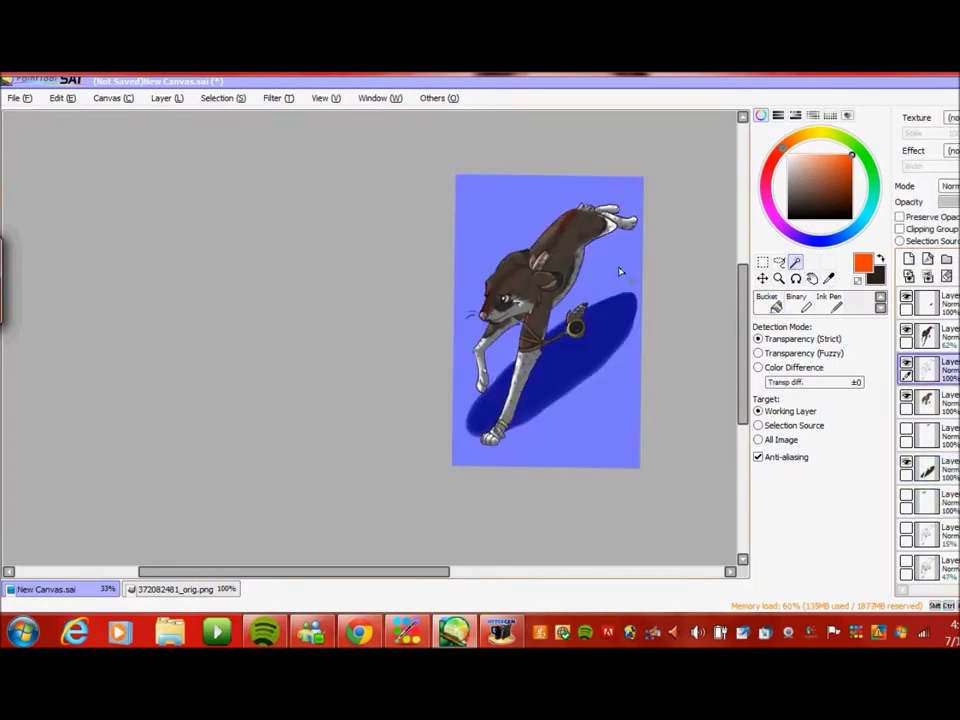
# - Fill the selected area around the dog with bright orange on the layer below the shadow
pyautogui.click(930, 467)
pyautogui.click(930, 500)
pyautogui.click(776, 305)
pyautogui.click(545, 300)
# - Save the drawing as the PNG file fap4wip.png
pyautogui.click(20, 98)
pyautogui.click(45, 175)
pyautogui.write('fa')
pyautogui.click(303, 357)
pyautogui.click(240, 425)
pyautogui.press('Return')
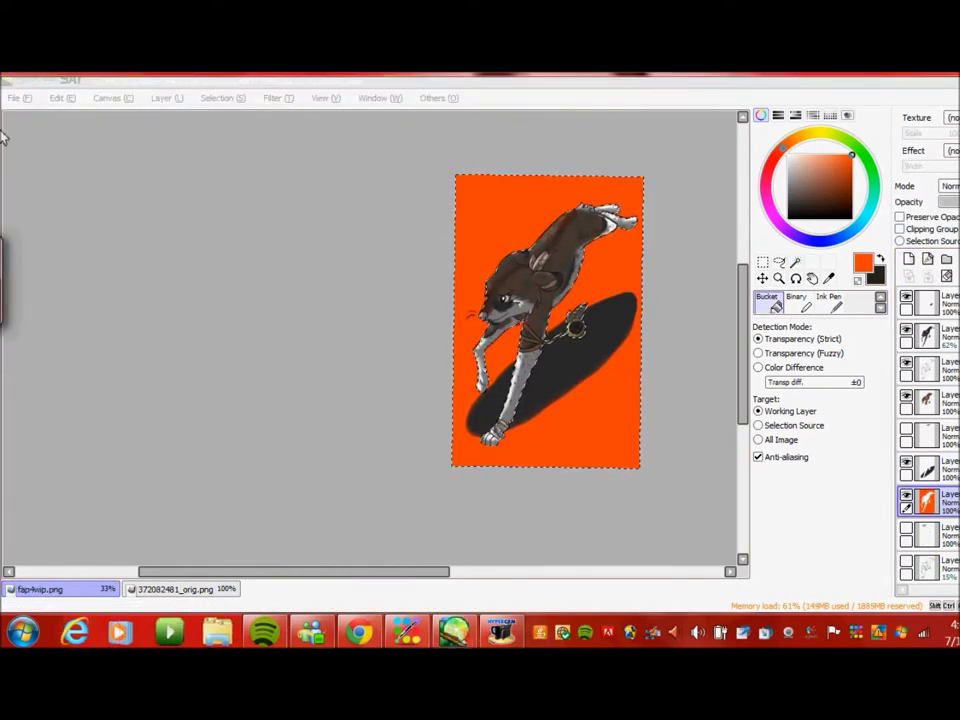
pyautogui.click(20, 98)
pyautogui.click(47, 210)
pyautogui.click(340, 356)
# - Switch to Windows Explorer and open fap4wip from the Dogs folder in GIMP 2.6
pyautogui.rightClick(217, 632)
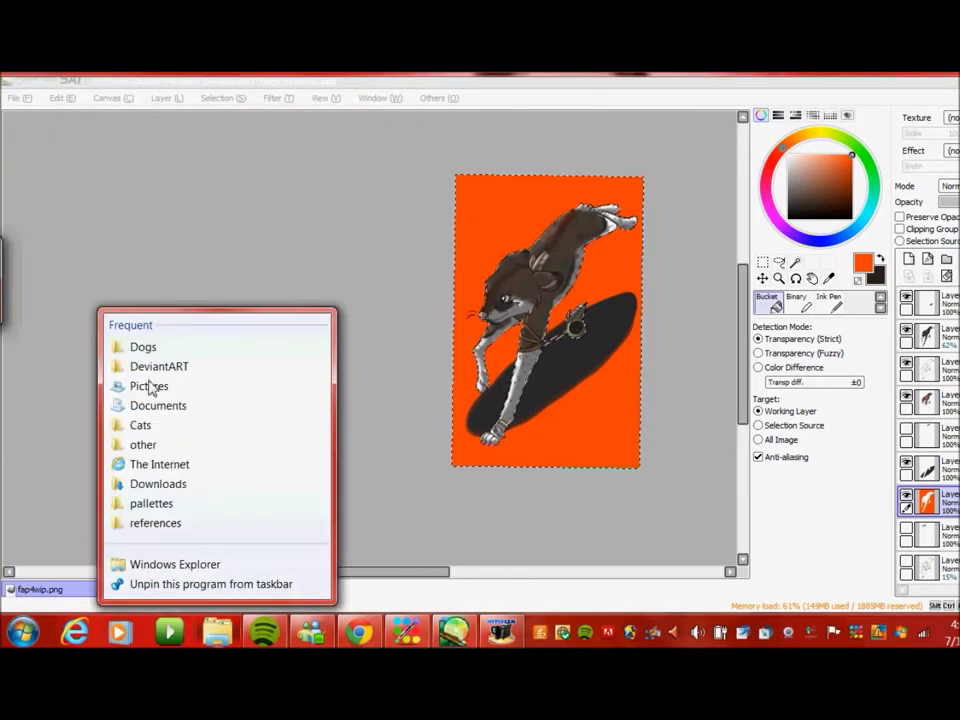
pyautogui.click(143, 347)
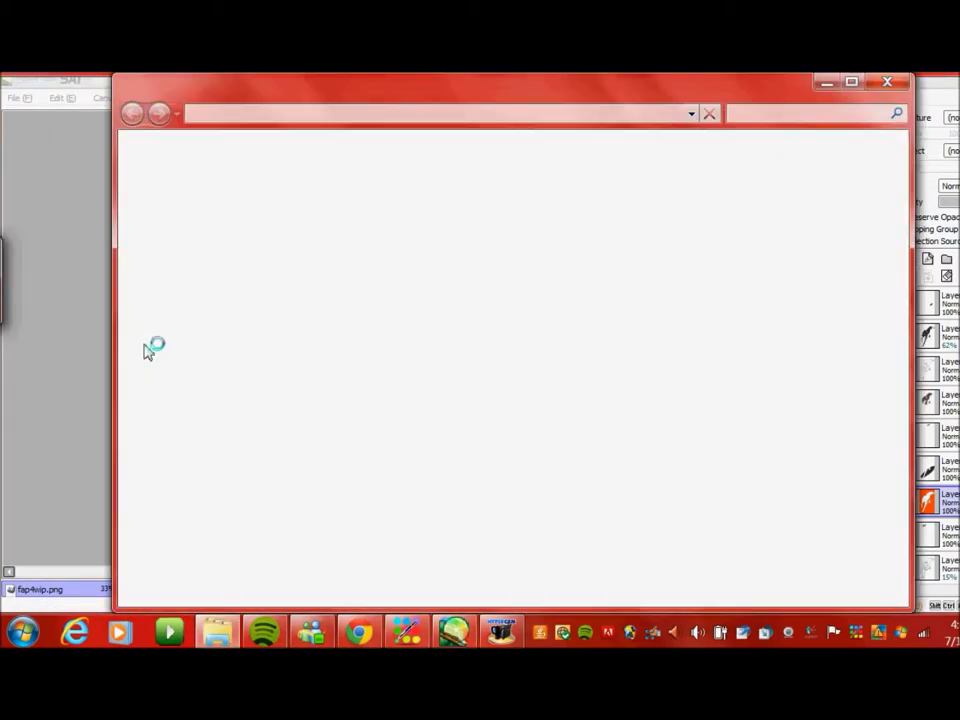
pyautogui.moveTo(906, 270); pyautogui.dragTo(908, 300)
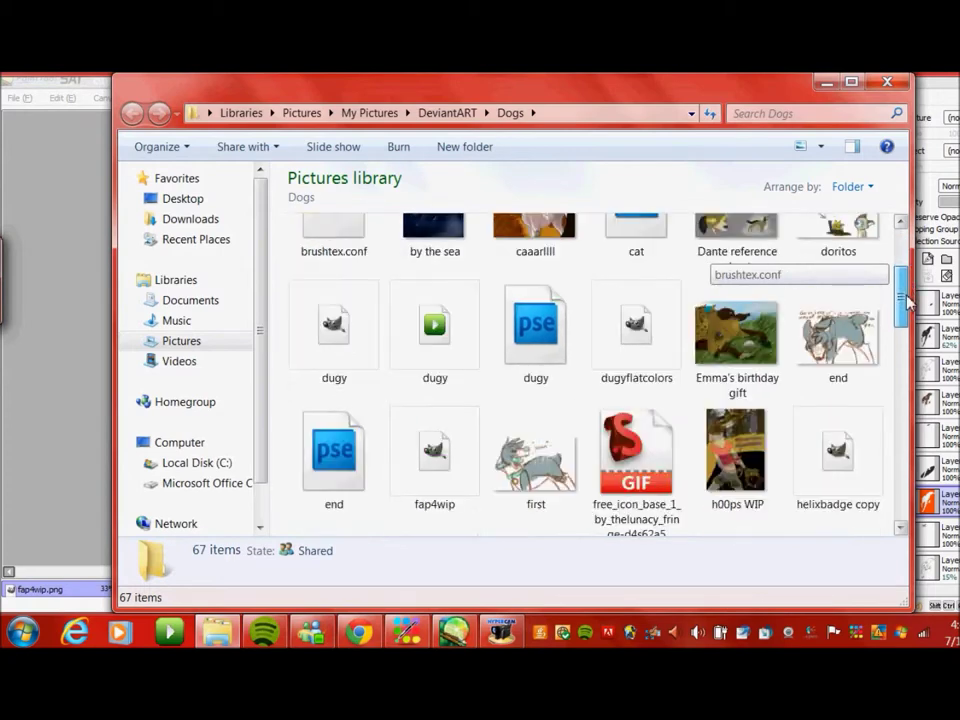
pyautogui.rightClick(430, 440)
pyautogui.moveTo(321, 336)
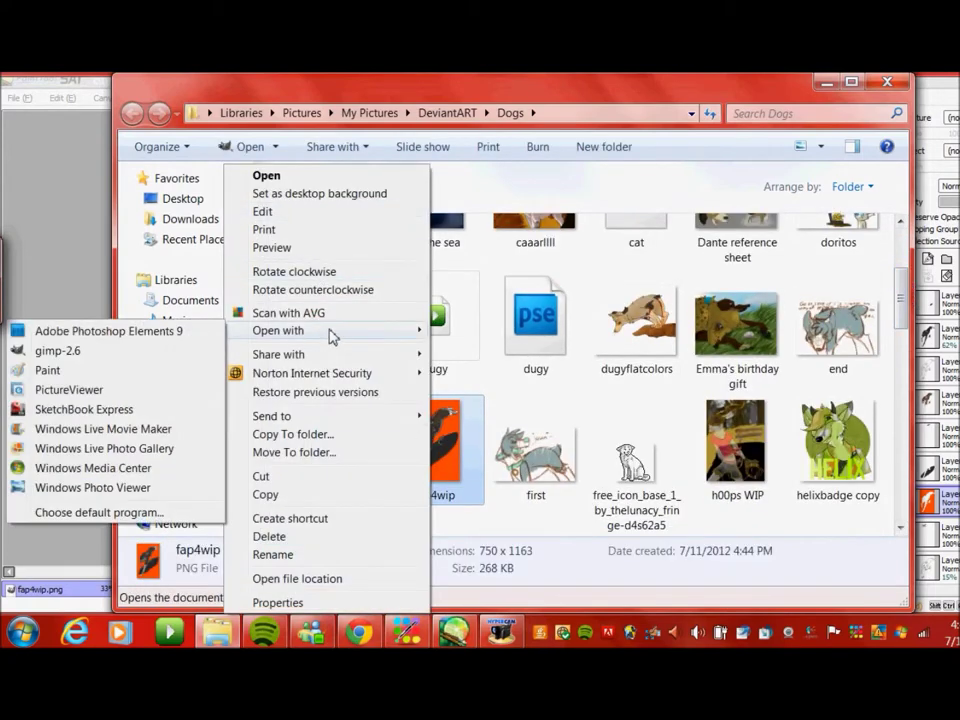
pyautogui.click(150, 345)
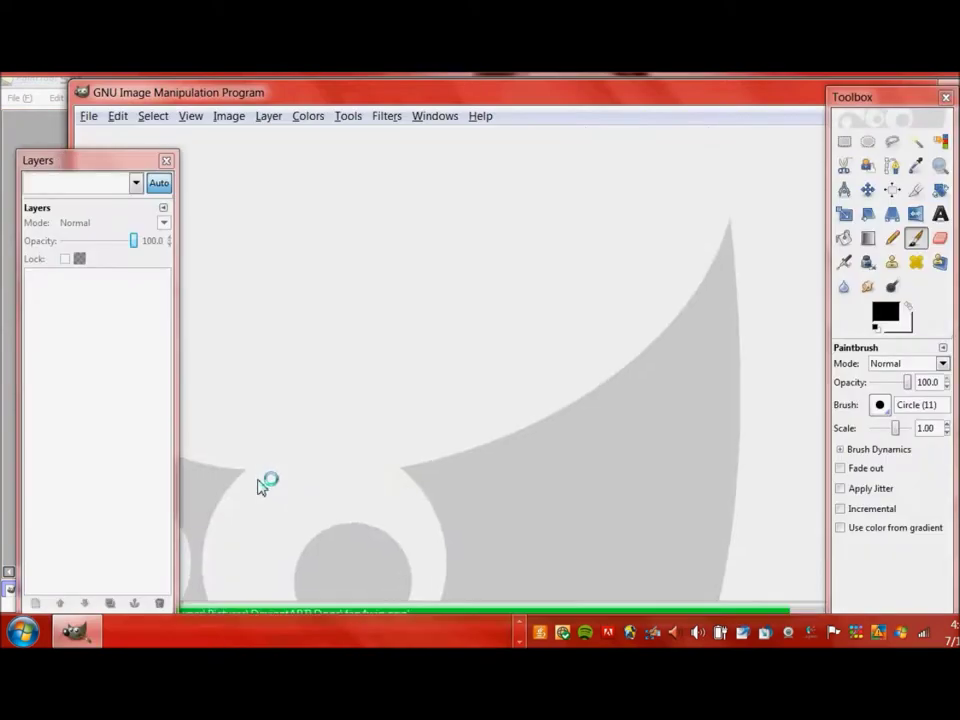
# - Add an alpha channel to the Background layer and clear the orange backdrop using Select by Color, leaving nothing selected
pyautogui.rightClick(155, 300)
pyautogui.click(190, 418)
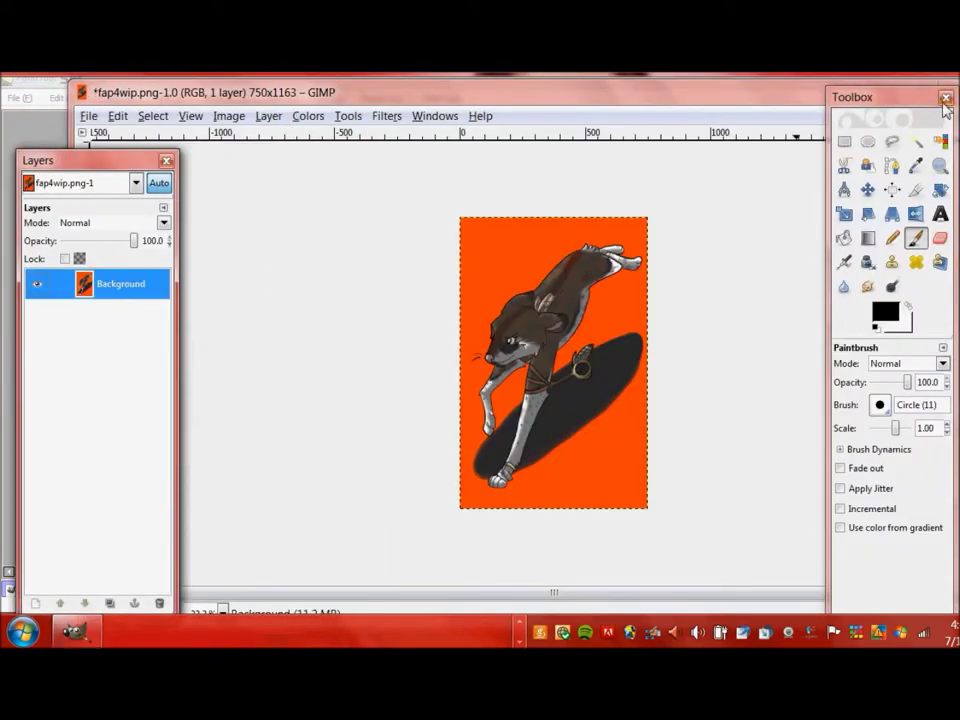
pyautogui.click(940, 141)
pyautogui.click(500, 235)
pyautogui.click(117, 116)
pyautogui.click(146, 340)
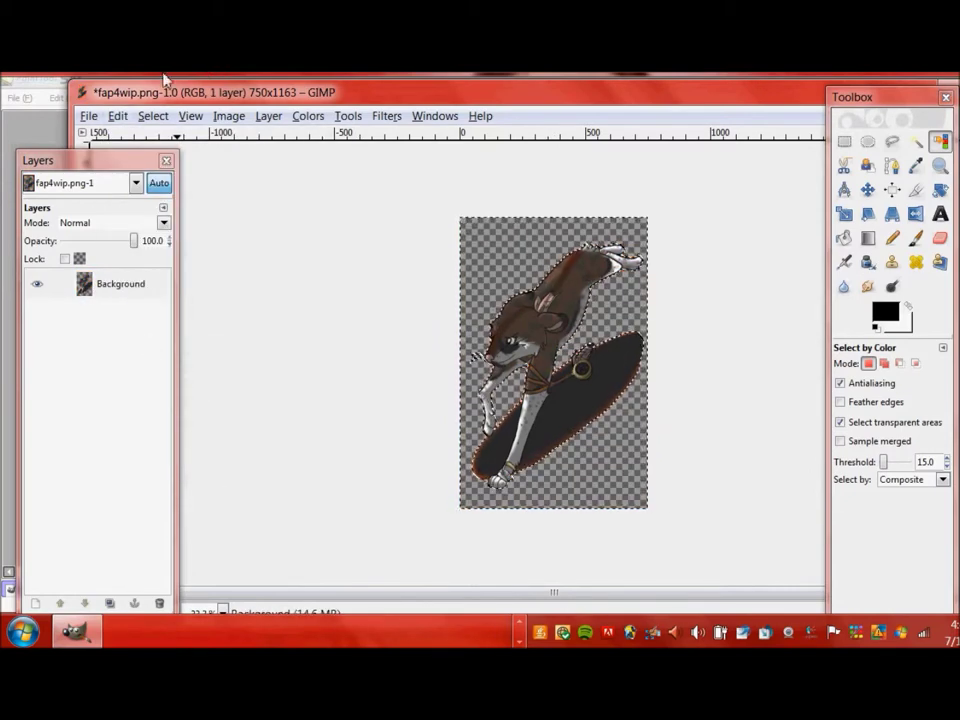
pyautogui.click(153, 116)
pyautogui.click(170, 156)
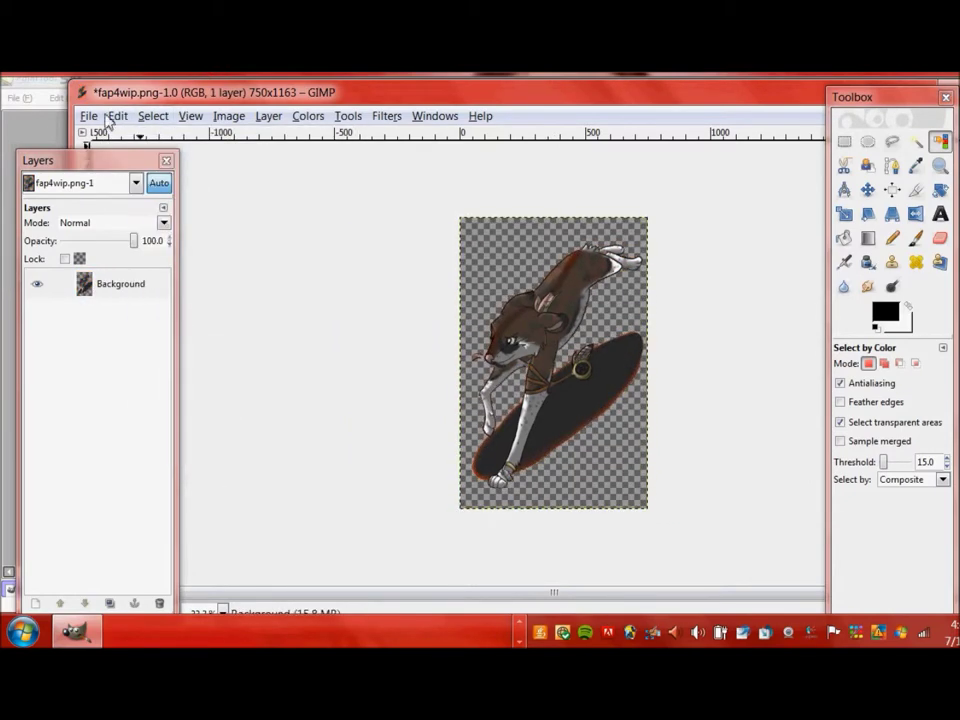
# - Save the image as a PNG over fap4wip.png in the Dogs folder and close it
pyautogui.hotkey('ctrl', 's')
pyautogui.click(400, 293)
pyautogui.scroll(-7, 669, 426)
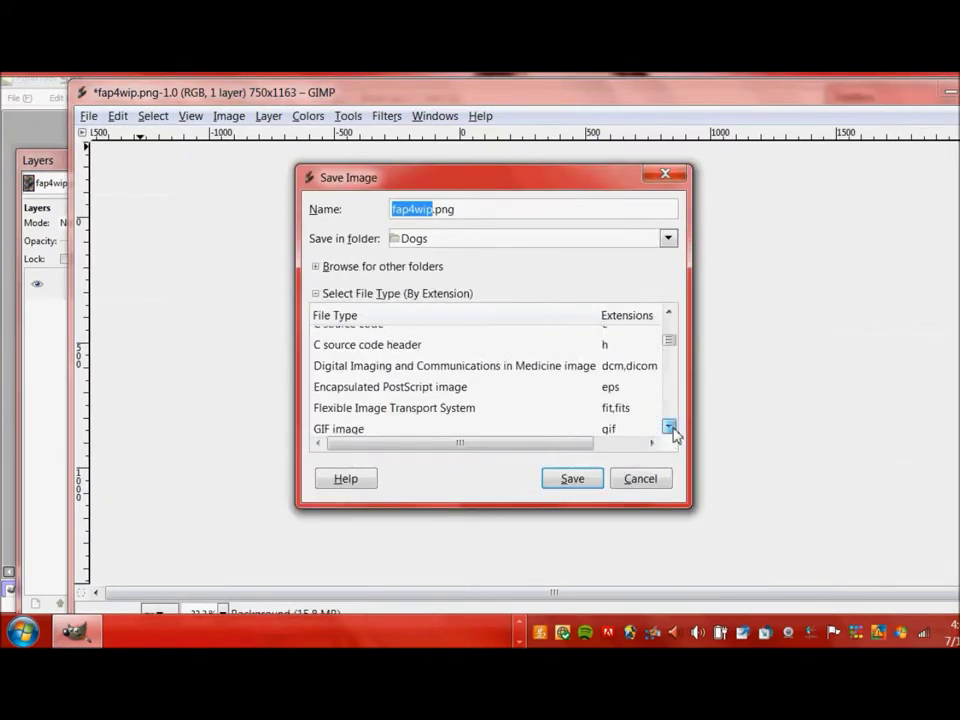
pyautogui.click(341, 412)
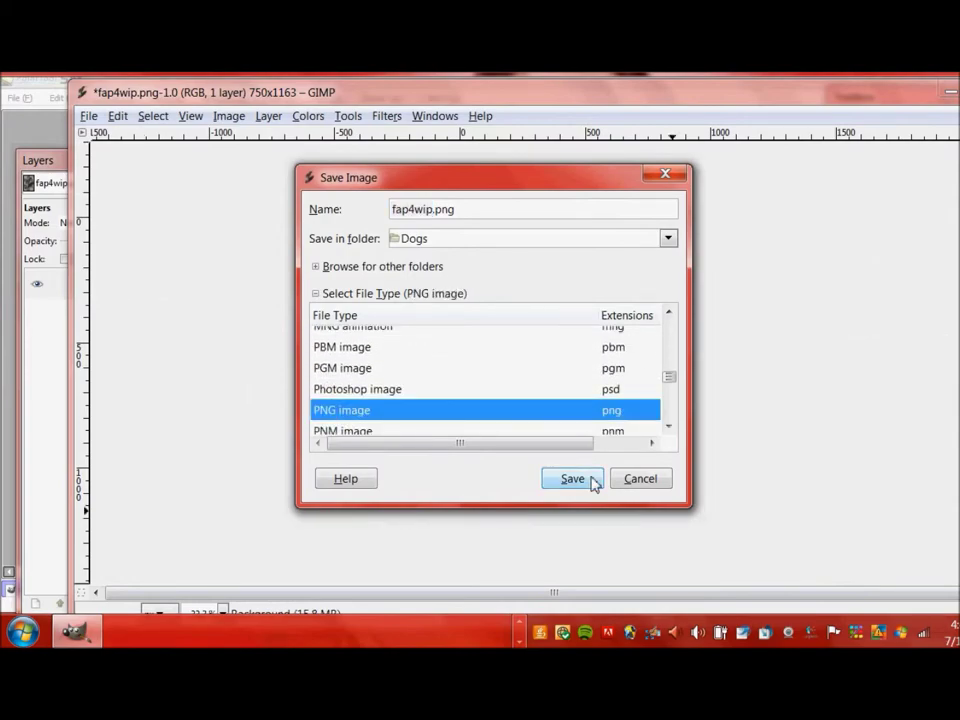
pyautogui.click(593, 481)
pyautogui.click(549, 418)
pyautogui.click(244, 437)
pyautogui.hotkey('ctrl', 'w')
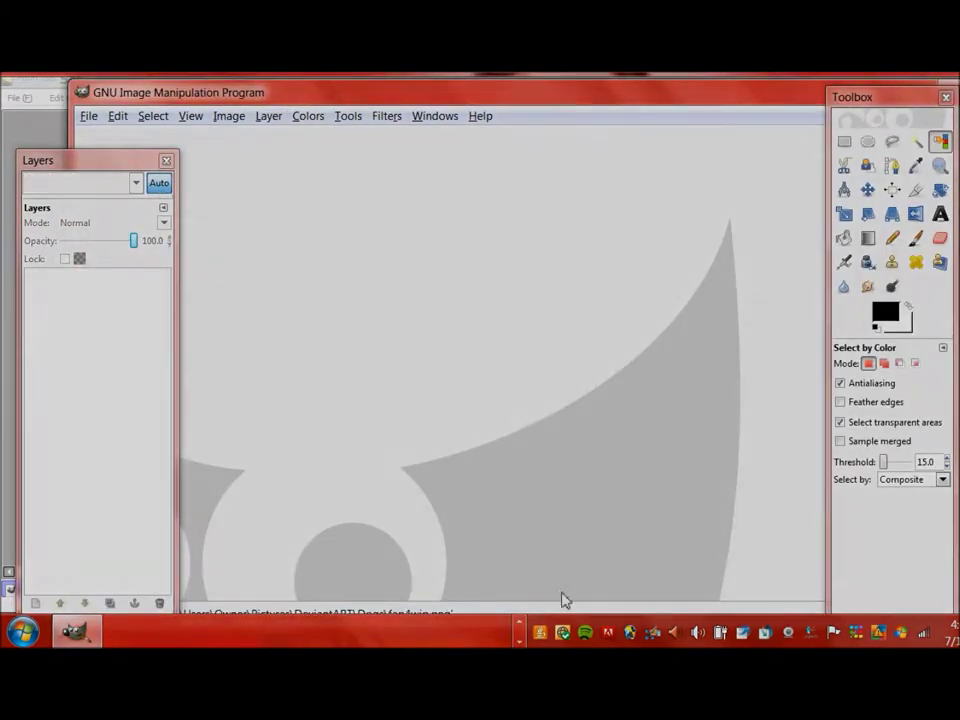